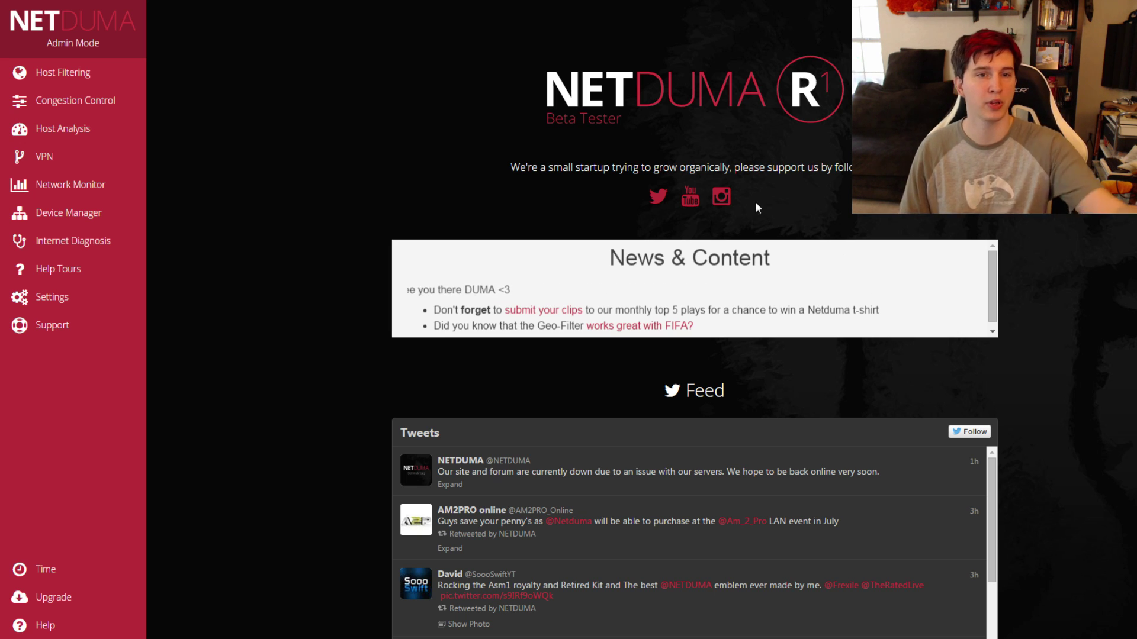
Open Host Filtering and view the Select Service device list, then dismiss the chooser unchanged
{"action": "scroll", "coordinate": [692, 355], "scroll_direction": "down", "scroll_amount": 2}
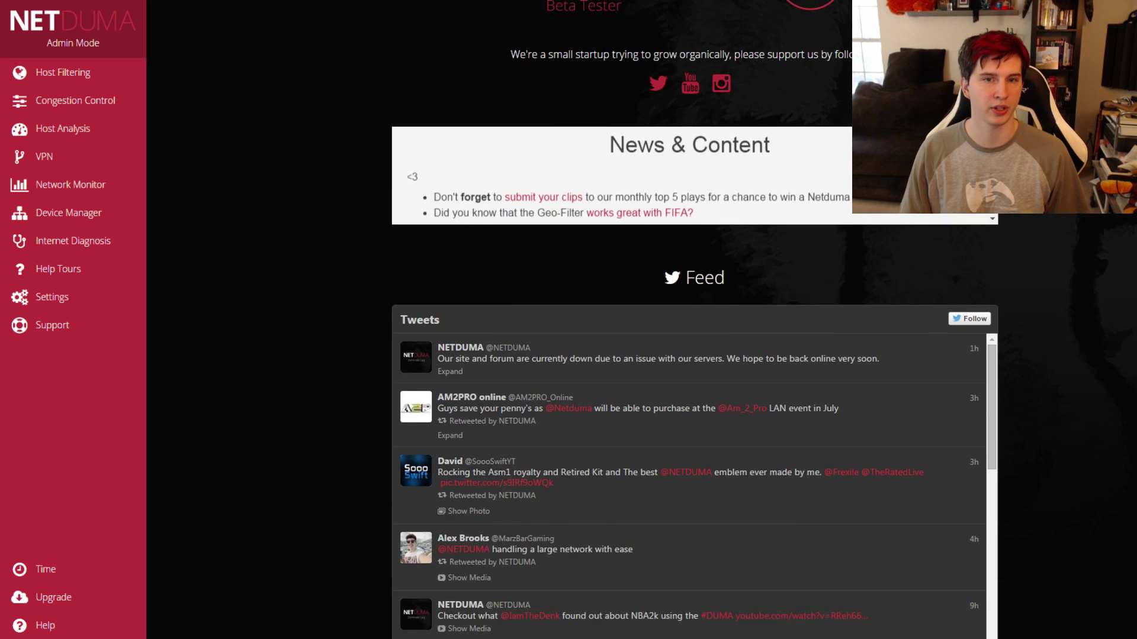
{"action": "scroll", "coordinate": [693, 355], "scroll_direction": "up", "scroll_amount": 2}
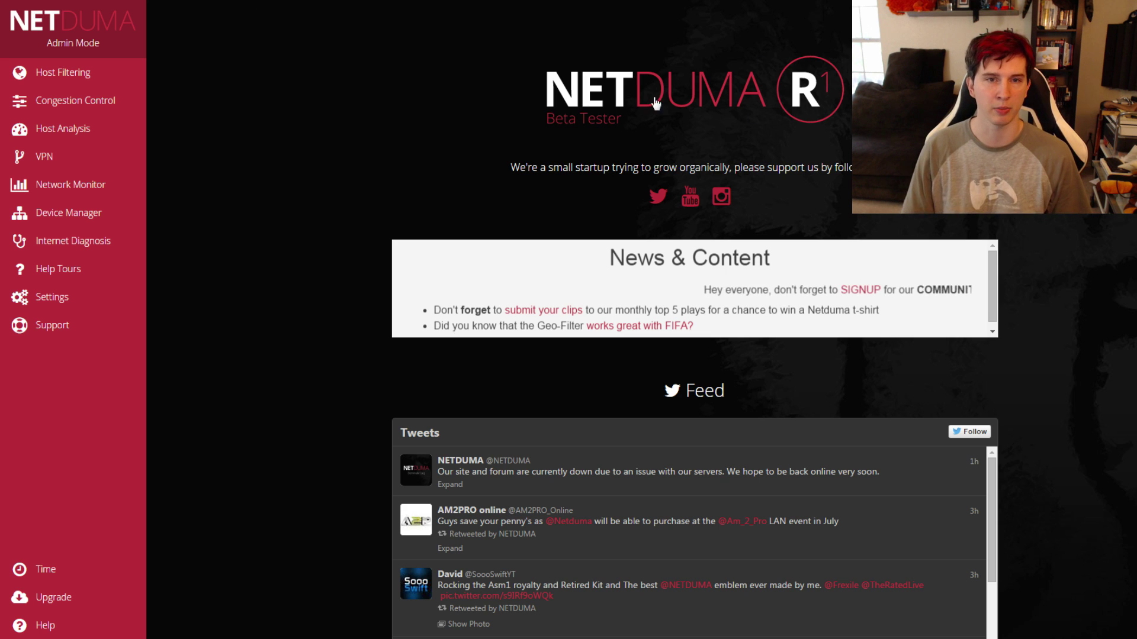
{"action": "scroll", "coordinate": [625, 254], "scroll_direction": "down", "scroll_amount": 5}
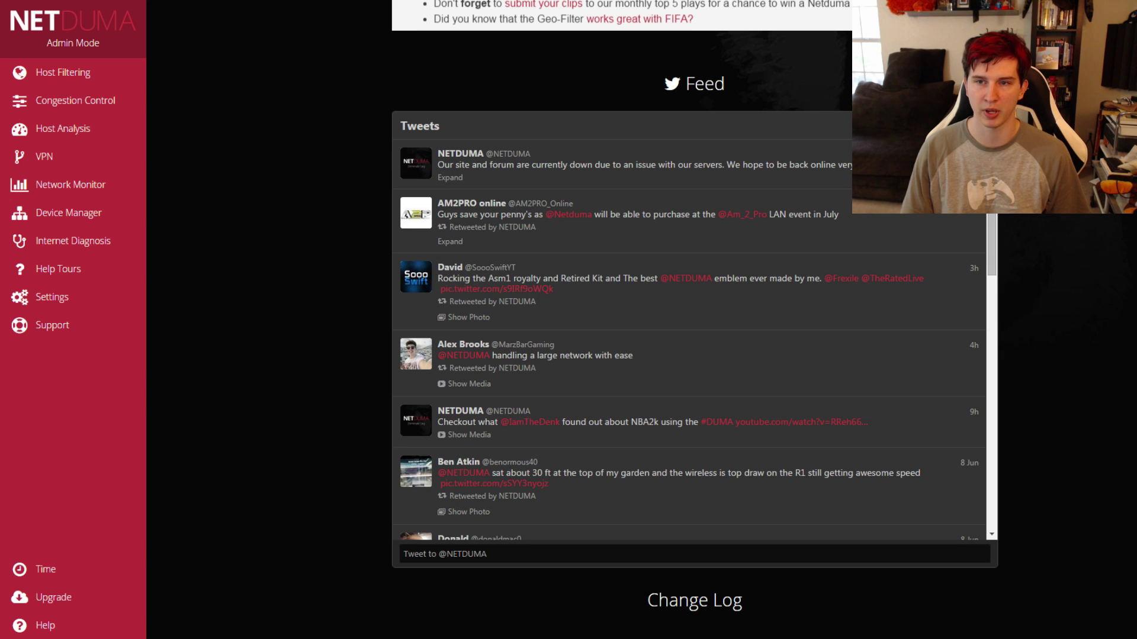
{"action": "scroll", "coordinate": [254, 213], "scroll_direction": "down", "scroll_amount": 6}
{"action": "scroll", "coordinate": [253, 213], "scroll_direction": "up", "scroll_amount": 4}
{"action": "scroll", "coordinate": [253, 214], "scroll_direction": "up", "scroll_amount": 8}
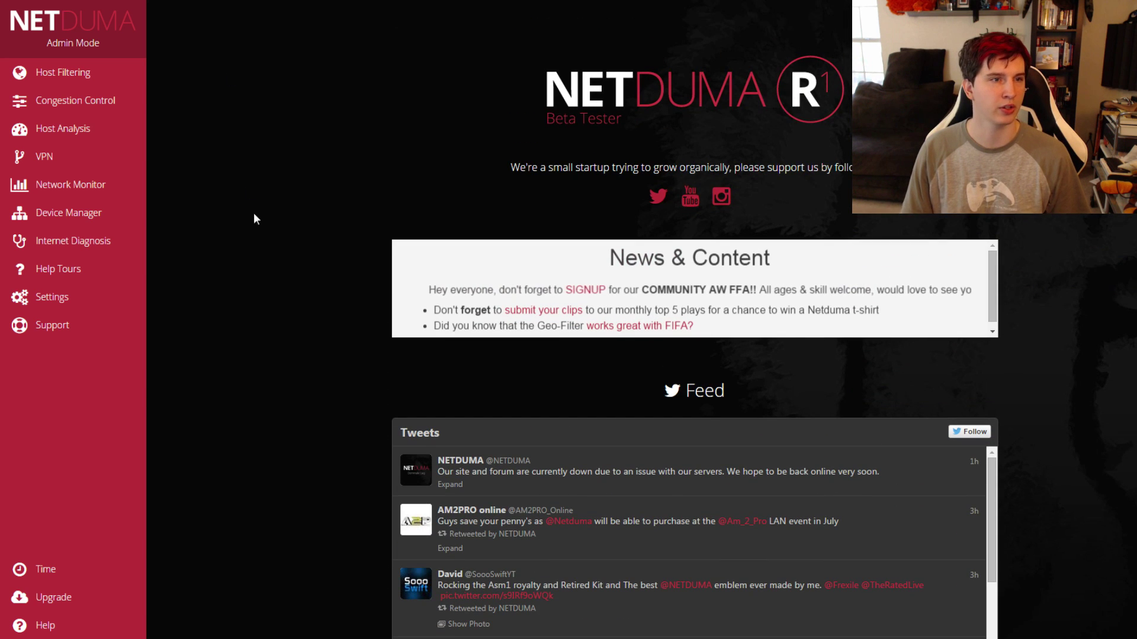
{"action": "left_click", "coordinate": [57, 74]}
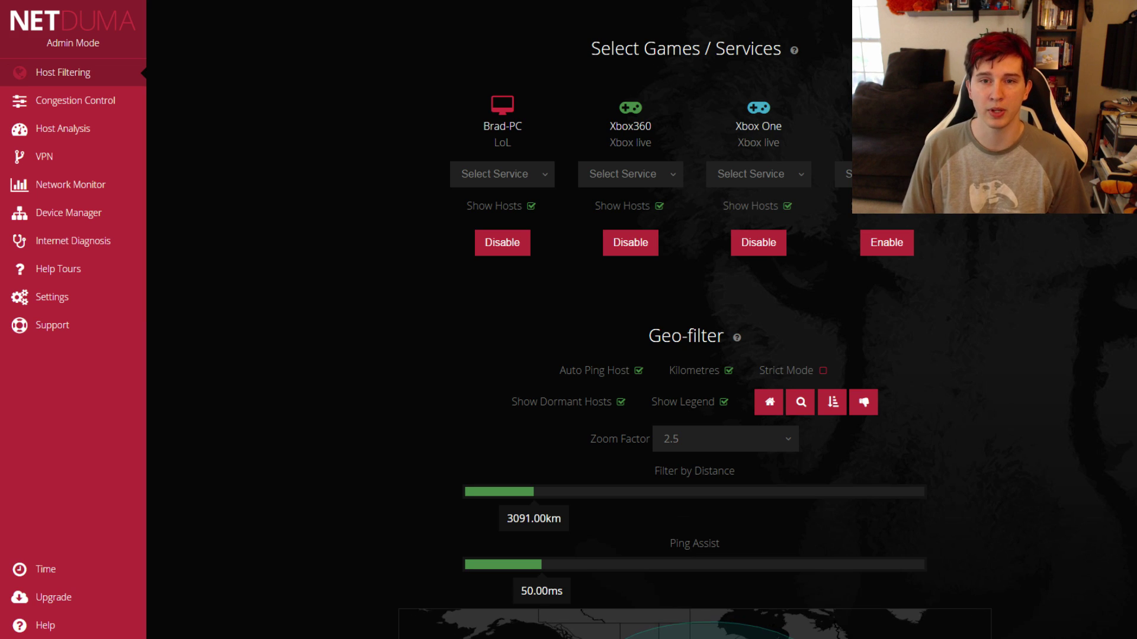
{"action": "left_click", "coordinate": [540, 186]}
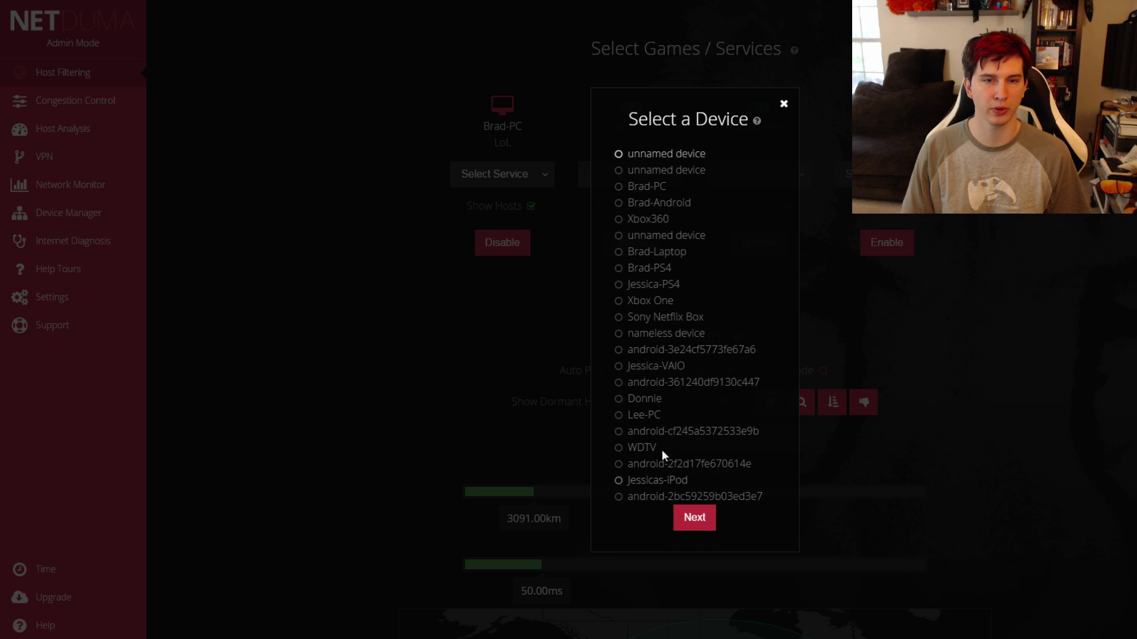
{"action": "left_click", "coordinate": [786, 108]}
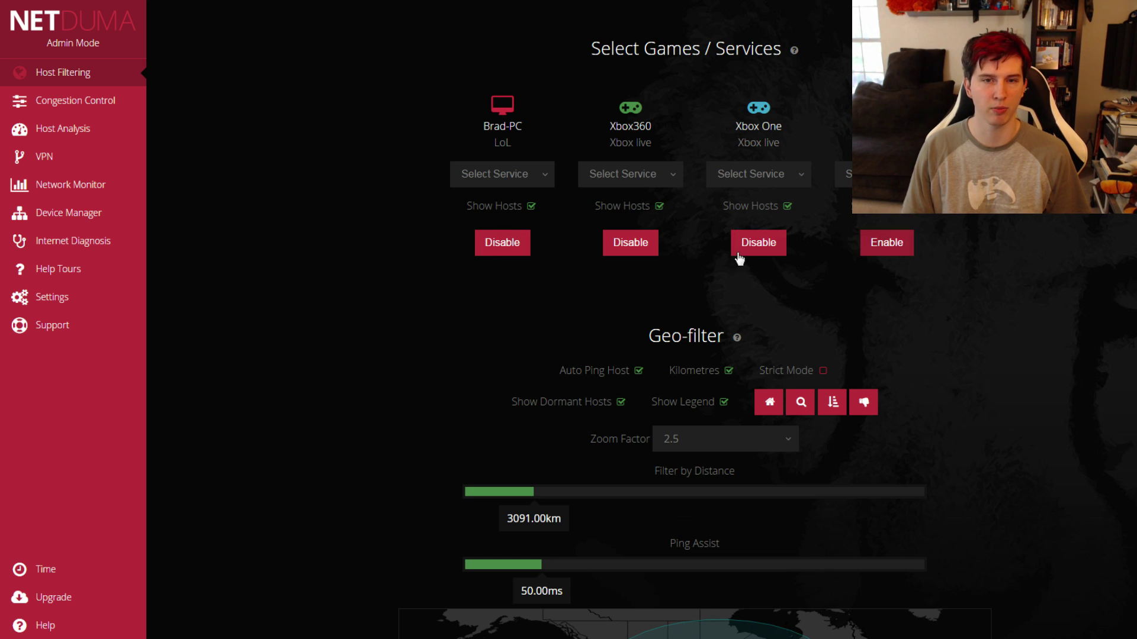
Scroll down to the Geo-filter and drag Filter by Distance down to 338 km
{"action": "scroll", "coordinate": [994, 267], "scroll_direction": "down", "scroll_amount": 3}
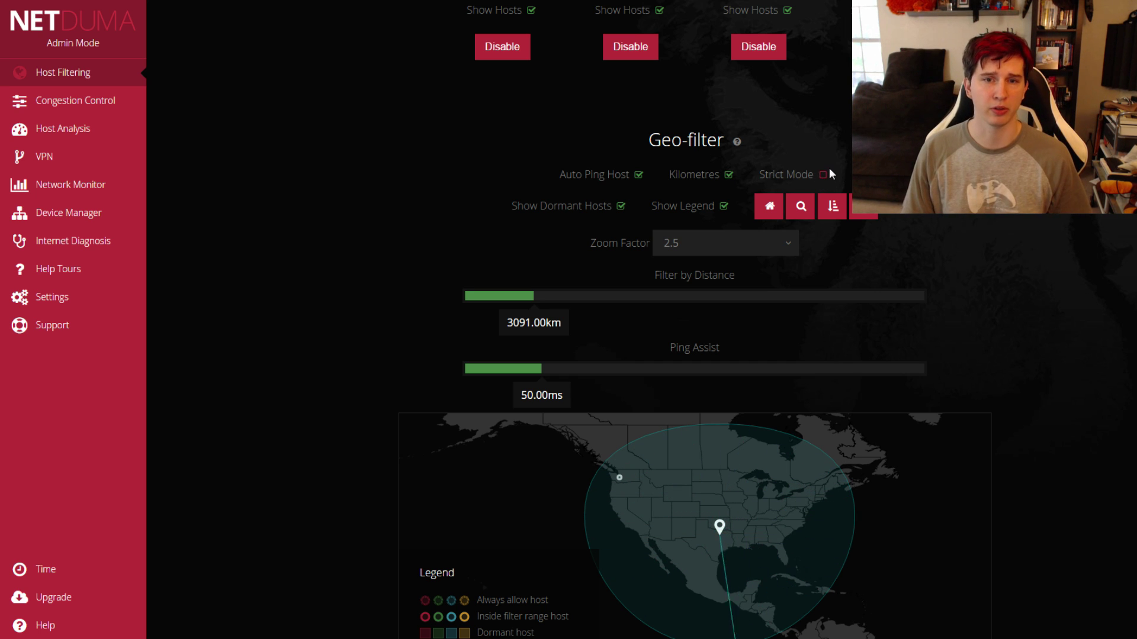
{"action": "scroll", "coordinate": [637, 336], "scroll_direction": "down", "scroll_amount": 2}
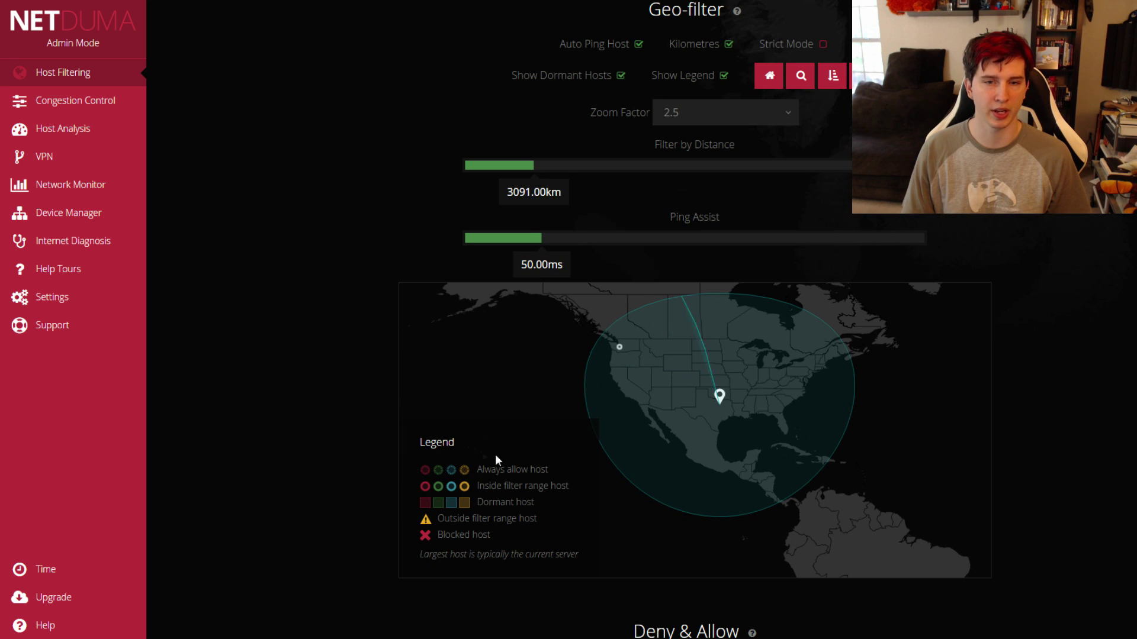
{"action": "scroll", "coordinate": [668, 251], "scroll_direction": "up", "scroll_amount": 2}
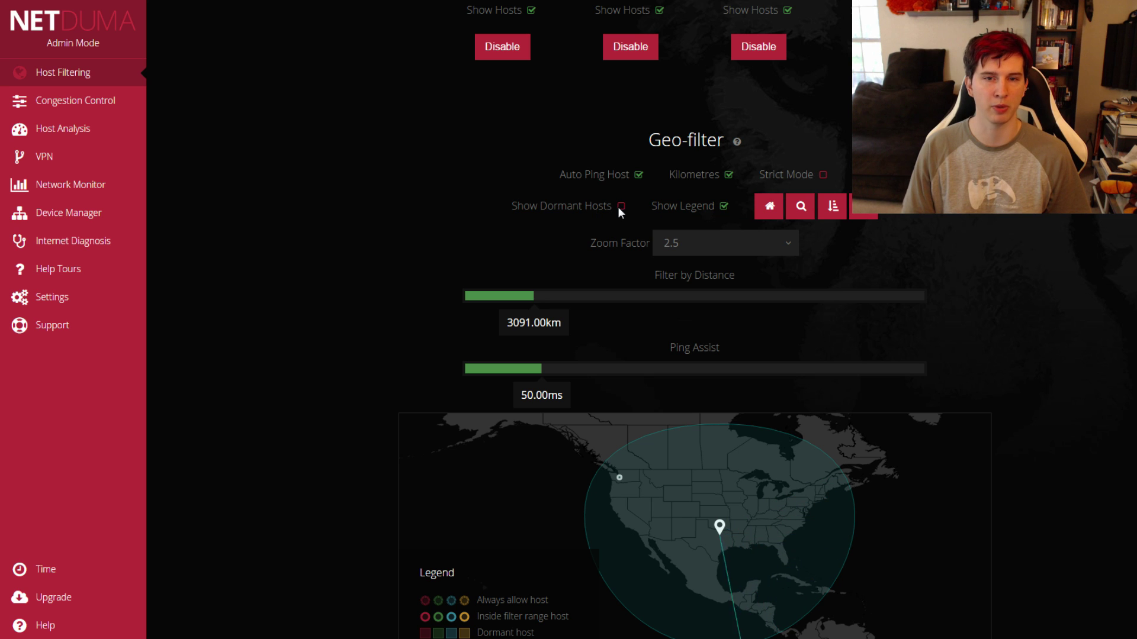
{"action": "scroll", "coordinate": [1012, 264], "scroll_direction": "down", "scroll_amount": 2}
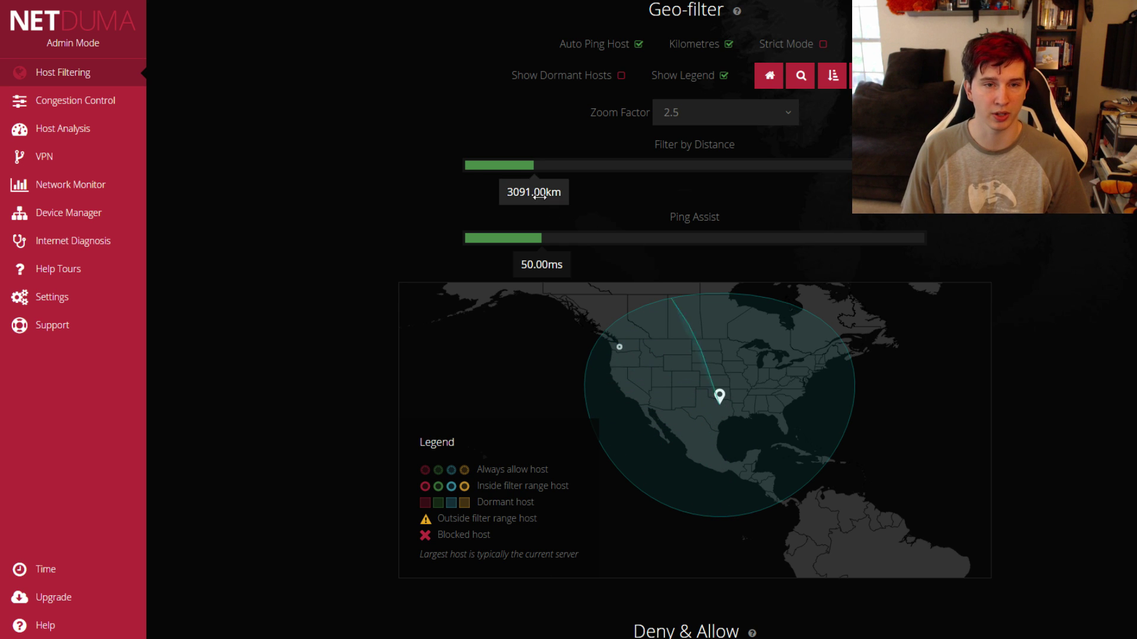
{"action": "mouse_move", "coordinate": [533, 191]}
{"action": "left_mouse_down"}
{"action": "mouse_move", "coordinate": [563, 194]}
{"action": "mouse_move", "coordinate": [477, 205]}
{"action": "mouse_move", "coordinate": [578, 218]}
{"action": "mouse_move", "coordinate": [548, 221]}
{"action": "mouse_move", "coordinate": [612, 219]}
{"action": "mouse_move", "coordinate": [472, 226]}
{"action": "left_mouse_up"}
Set the map zoom factor and pin the home location in Texas from the world view
{"action": "left_click", "coordinate": [736, 110]}
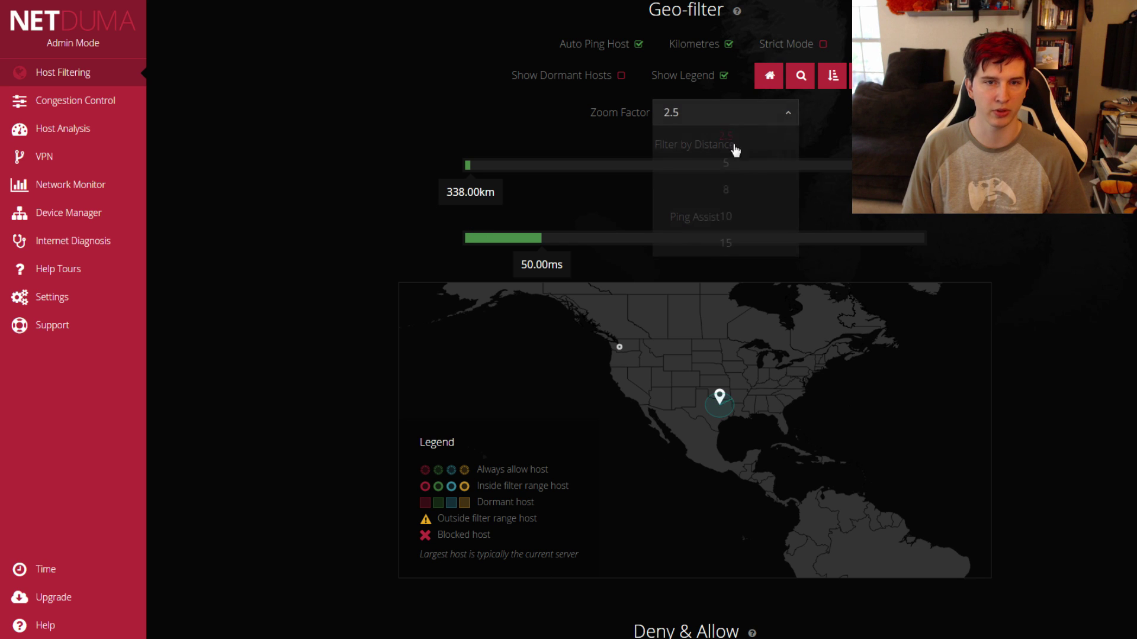
{"action": "left_click", "coordinate": [731, 227]}
{"action": "left_click", "coordinate": [795, 79]}
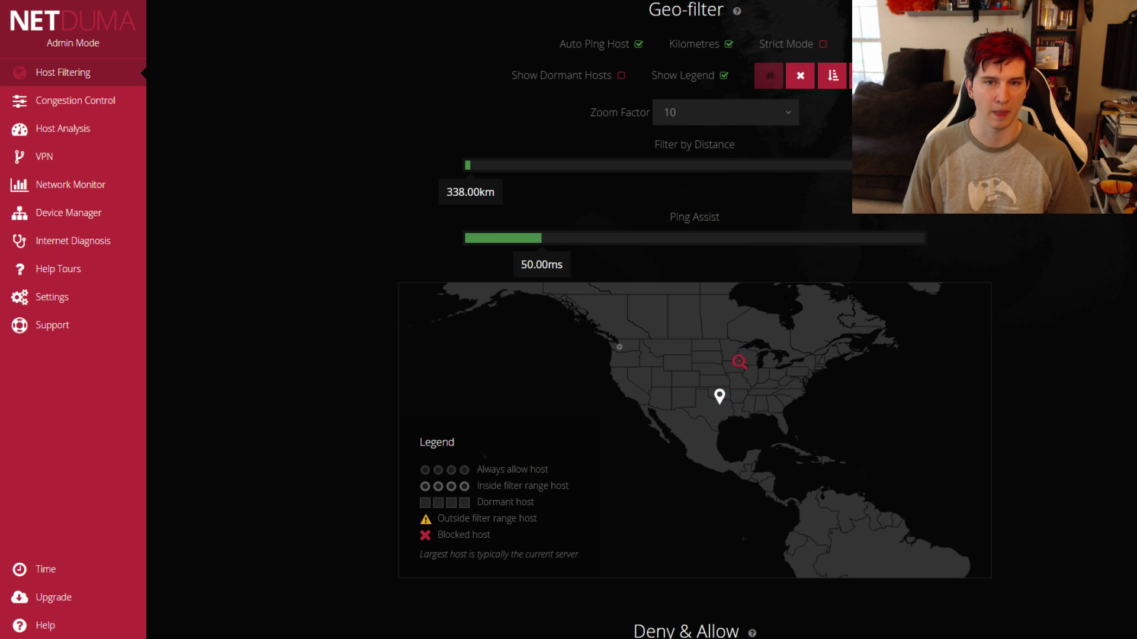
{"action": "left_click", "coordinate": [723, 413]}
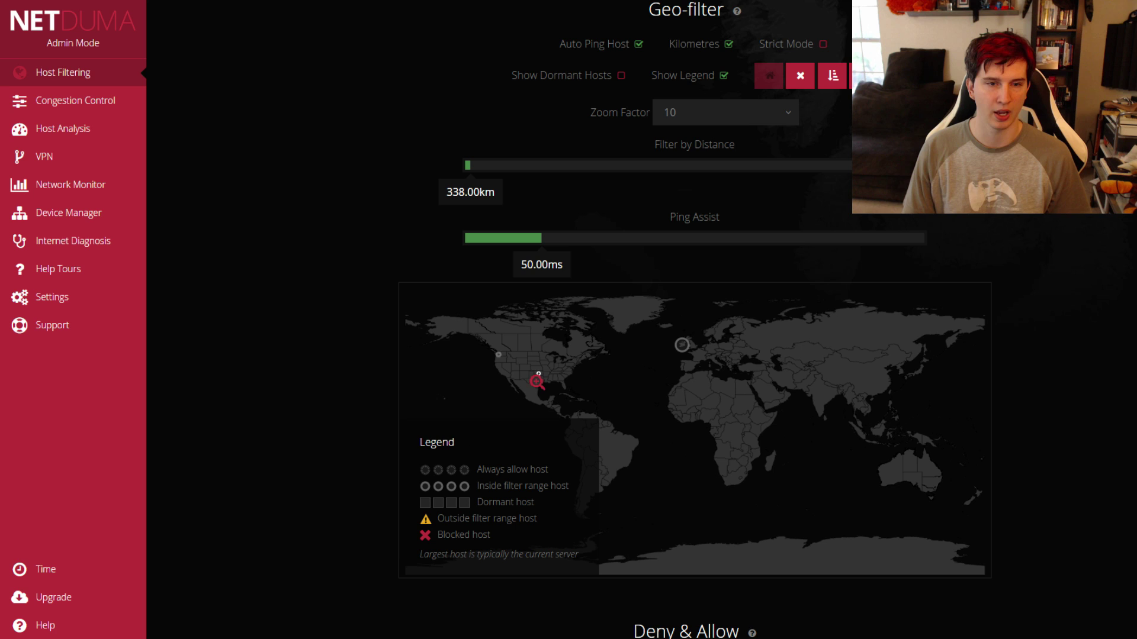
{"action": "left_click", "coordinate": [539, 379]}
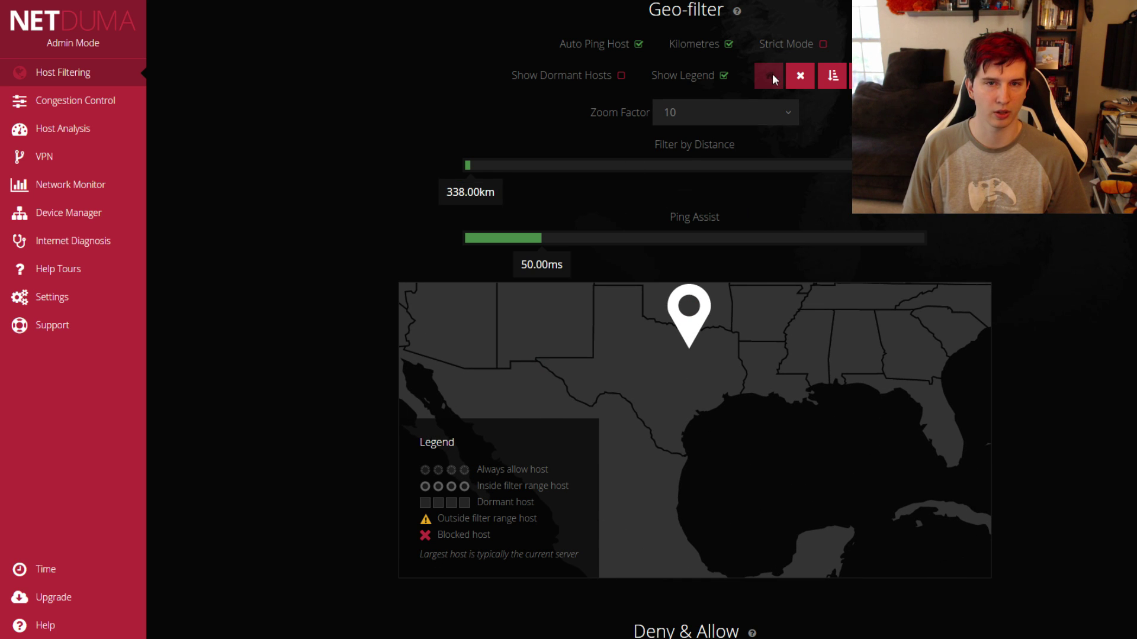
{"action": "left_click", "coordinate": [800, 81]}
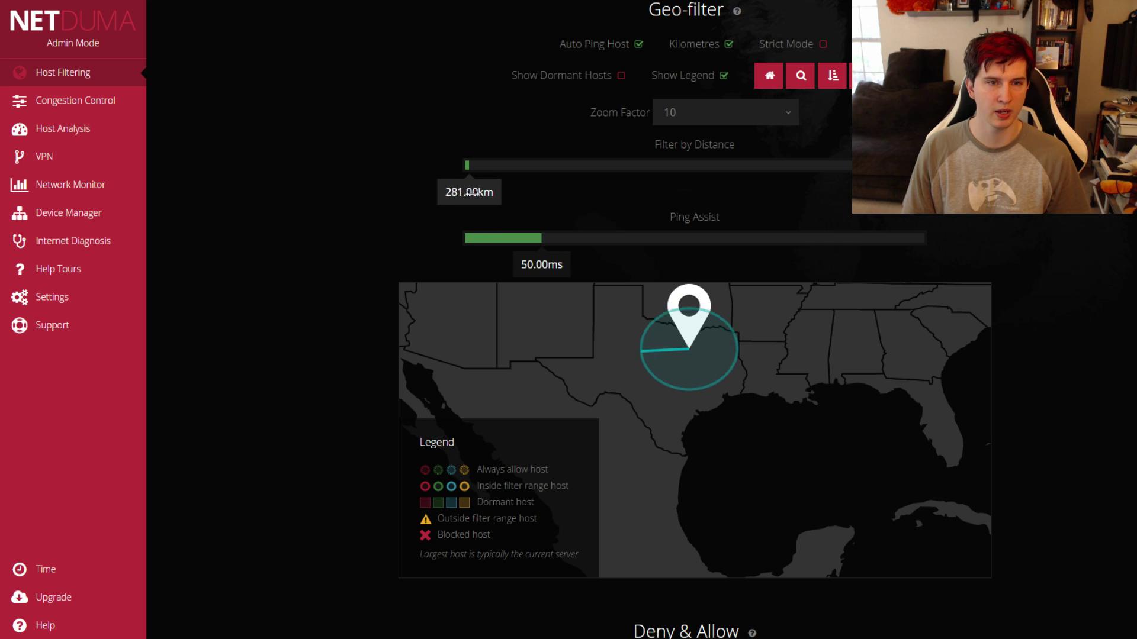
Adjust the Ping Assist and distance sliders, widening the filter to 3319 km across North America
{"action": "left_click_drag", "start_coordinate": [474, 192], "coordinate": [465, 192]}
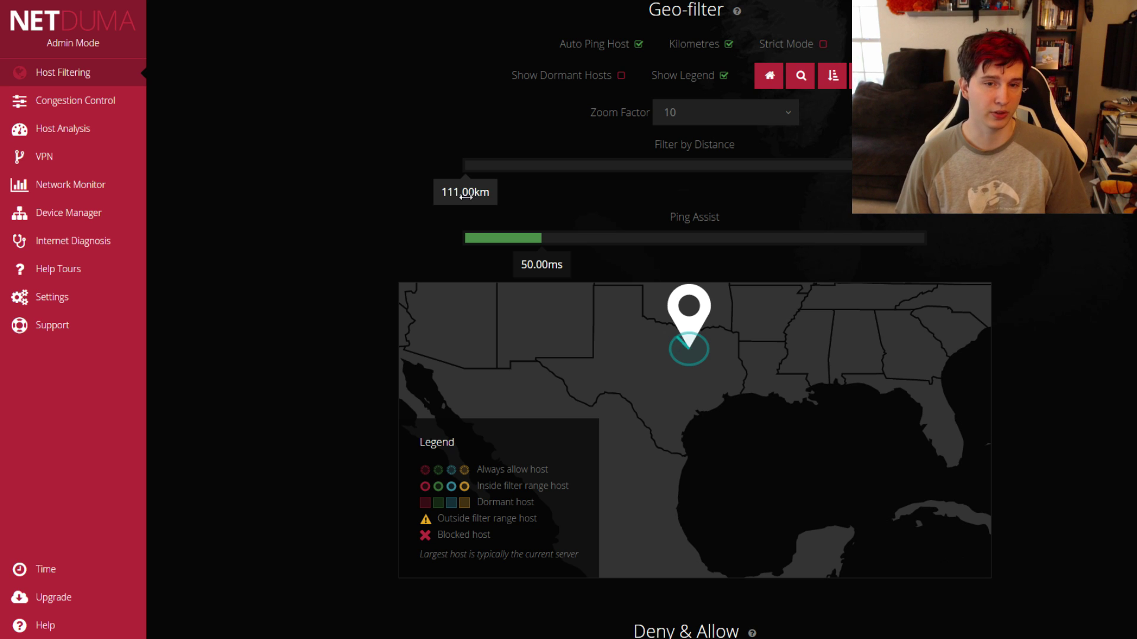
{"action": "left_click_drag", "start_coordinate": [466, 193], "coordinate": [491, 193]}
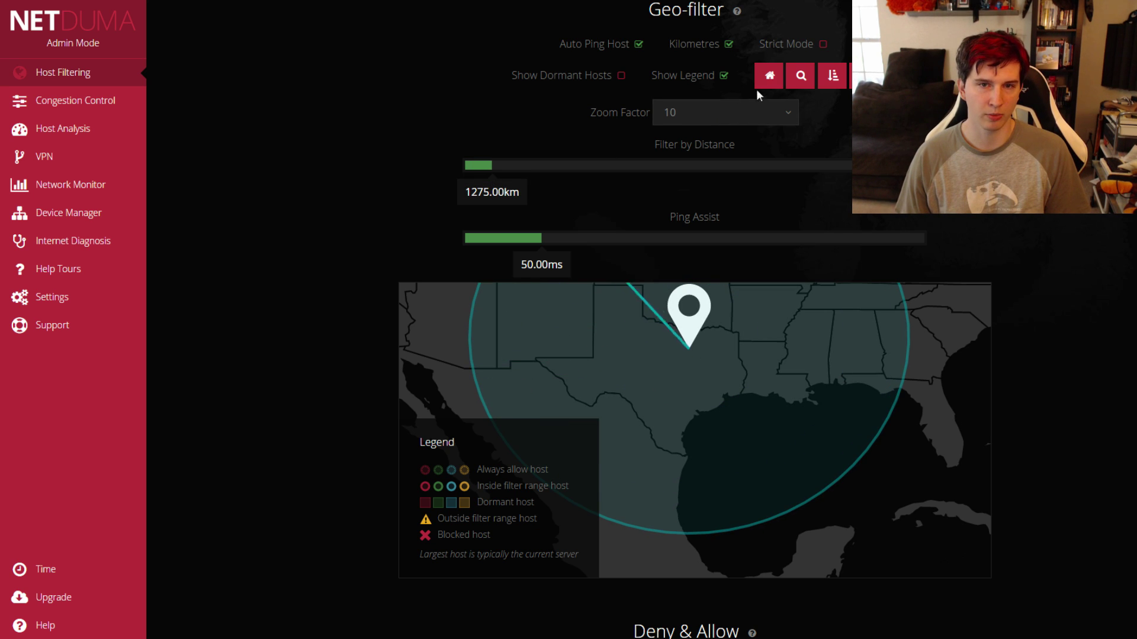
{"action": "left_click", "coordinate": [709, 240]}
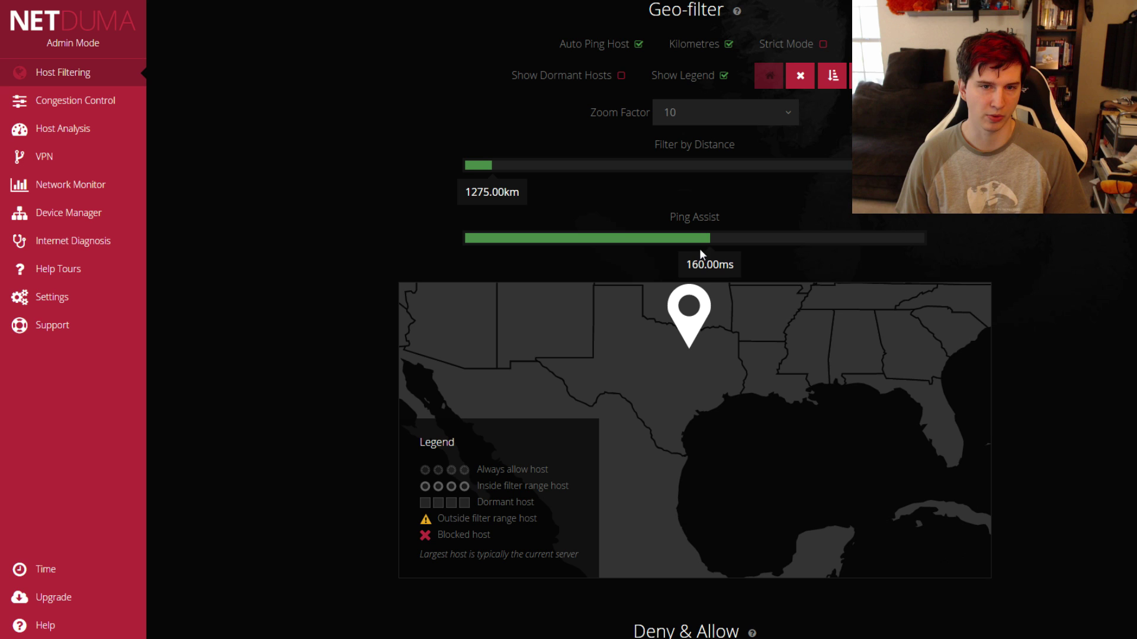
{"action": "mouse_move", "coordinate": [713, 272]}
{"action": "left_mouse_down"}
{"action": "mouse_move", "coordinate": [520, 265]}
{"action": "mouse_move", "coordinate": [536, 266]}
{"action": "left_mouse_up"}
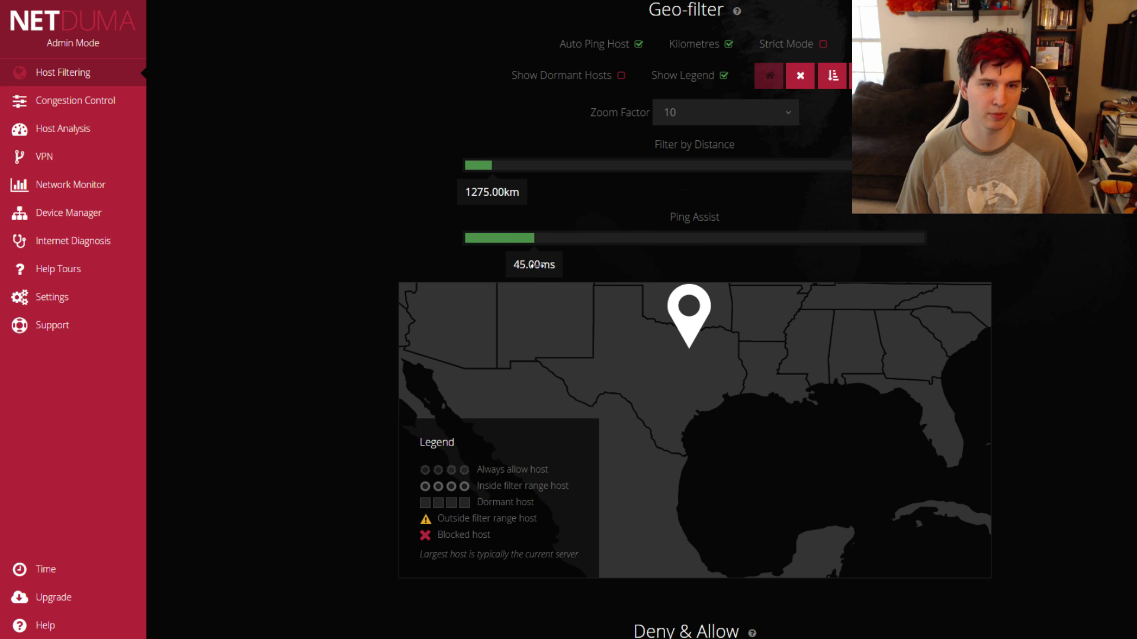
{"action": "mouse_move", "coordinate": [492, 196]}
{"action": "left_mouse_down"}
{"action": "mouse_move", "coordinate": [541, 198]}
{"action": "mouse_move", "coordinate": [535, 212]}
{"action": "mouse_move", "coordinate": [546, 213]}
{"action": "left_mouse_up"}
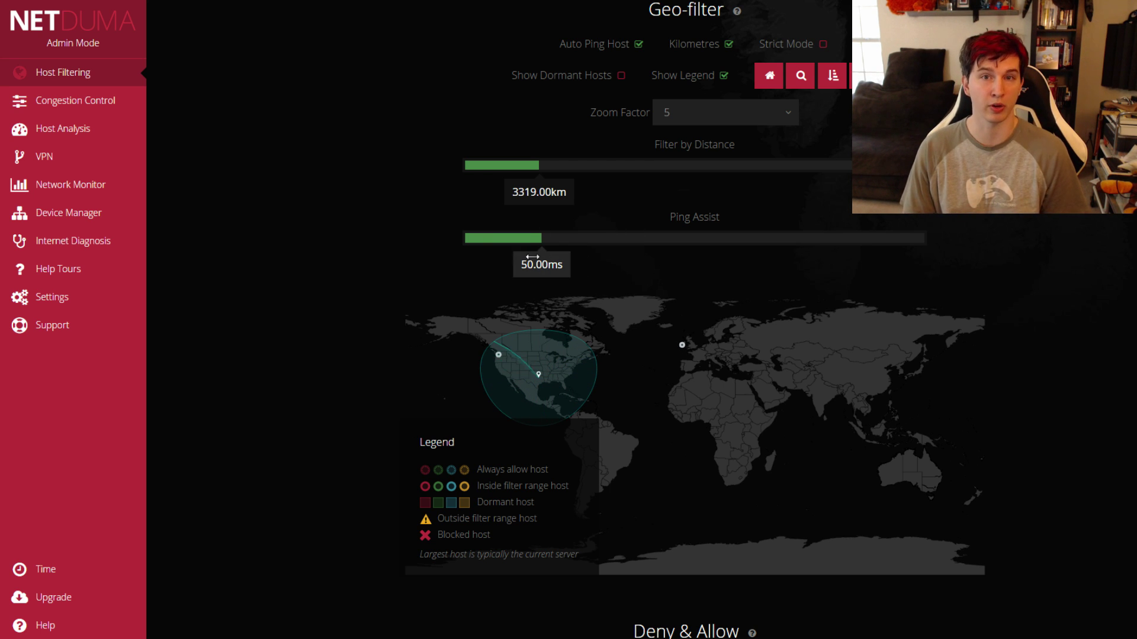
{"action": "scroll", "coordinate": [732, 329], "scroll_direction": "down", "scroll_amount": 2}
{"action": "scroll", "coordinate": [732, 329], "scroll_direction": "down", "scroll_amount": 2}
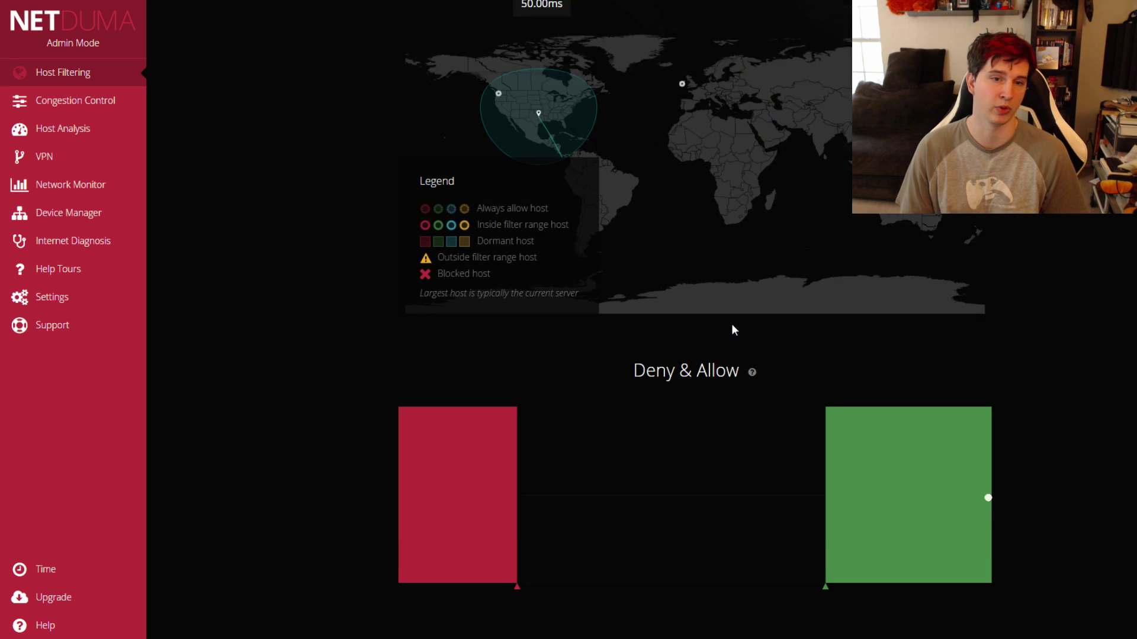
{"action": "scroll", "coordinate": [746, 356], "scroll_direction": "down", "scroll_amount": 2}
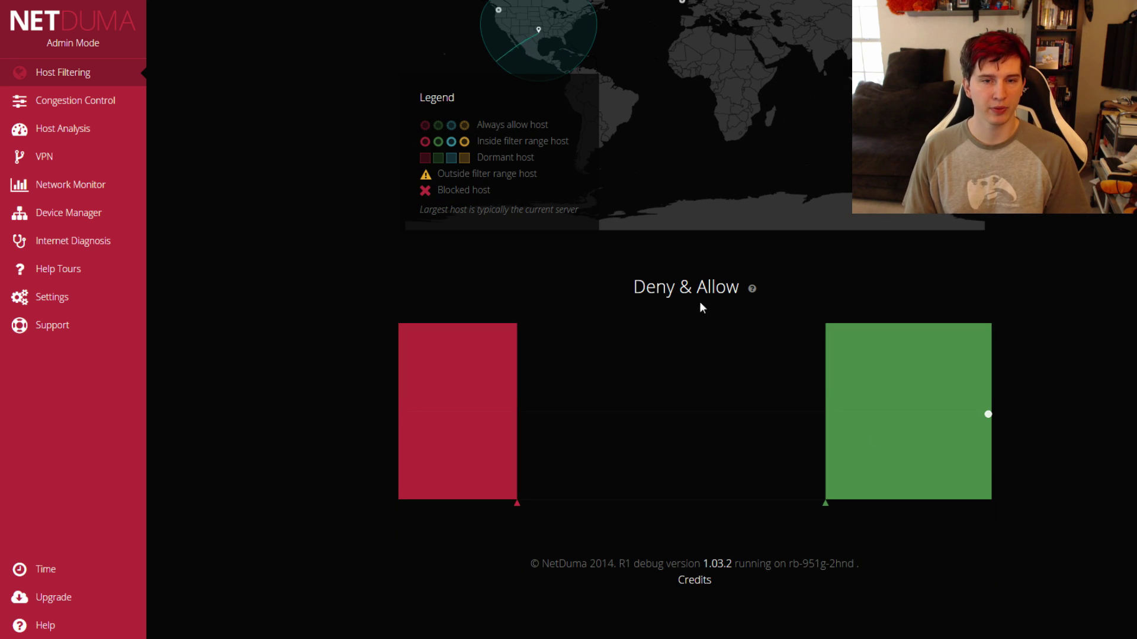
{"action": "left_click", "coordinate": [752, 289]}
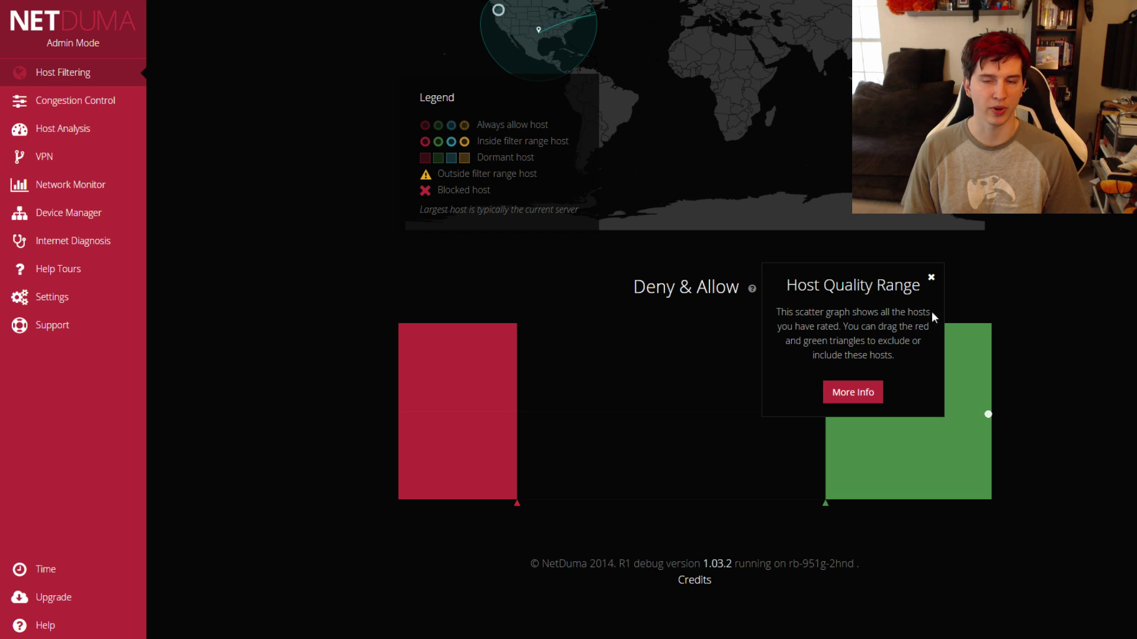
{"action": "left_click", "coordinate": [931, 279]}
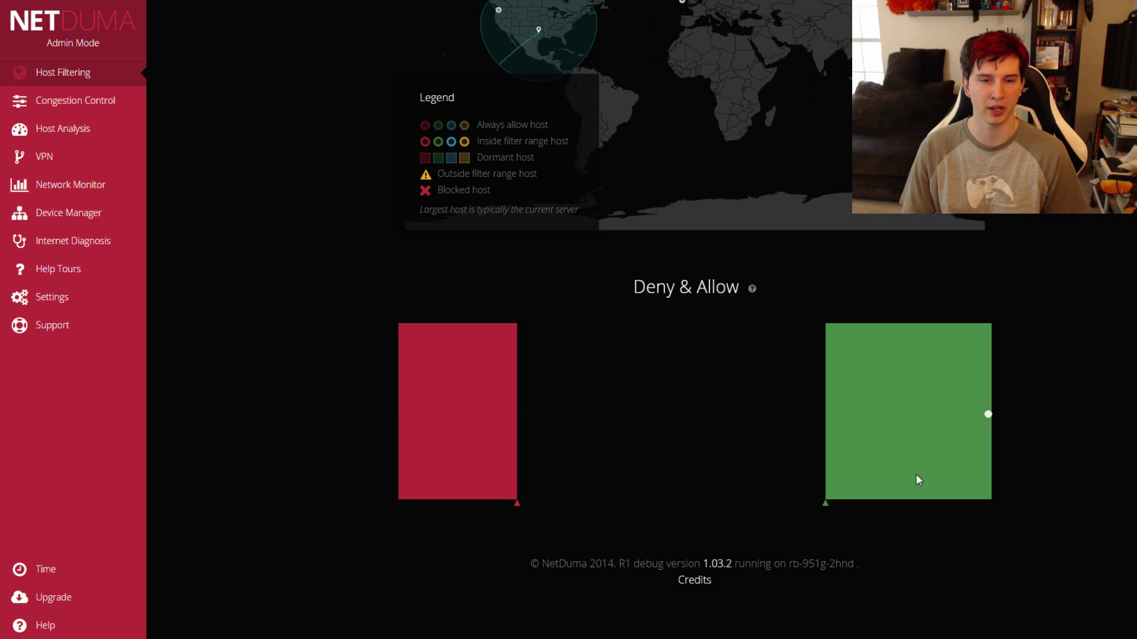
{"action": "scroll", "coordinate": [982, 442], "scroll_direction": "up", "scroll_amount": 1}
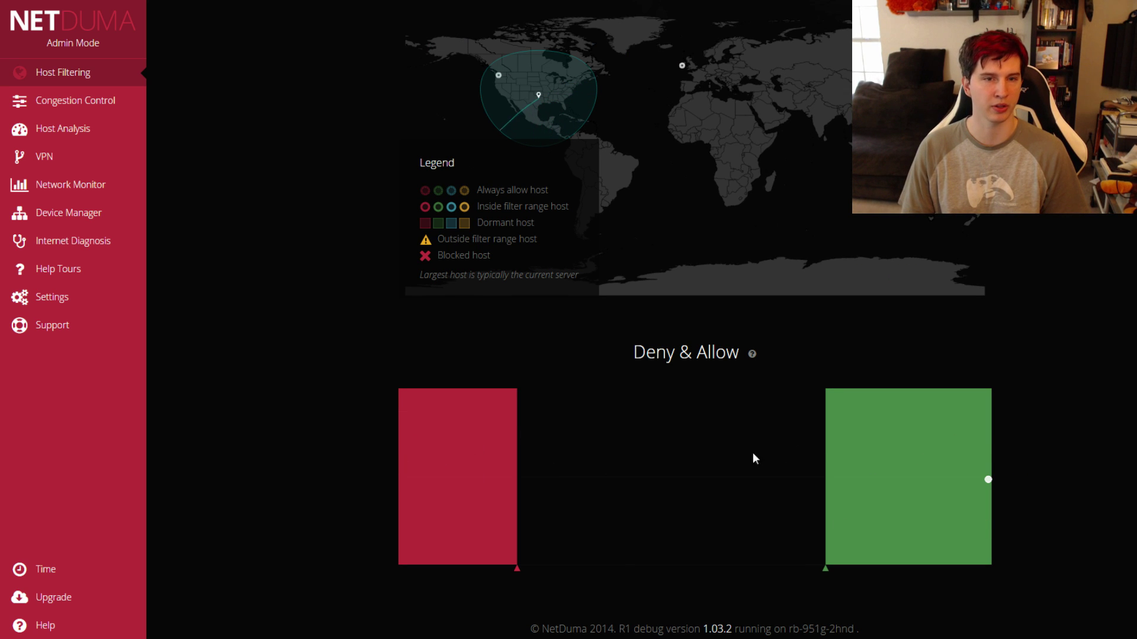
Zoom the Geo-filter map in on Western Europe, then the western United States, then back out
{"action": "scroll", "coordinate": [696, 359], "scroll_direction": "up", "scroll_amount": 3}
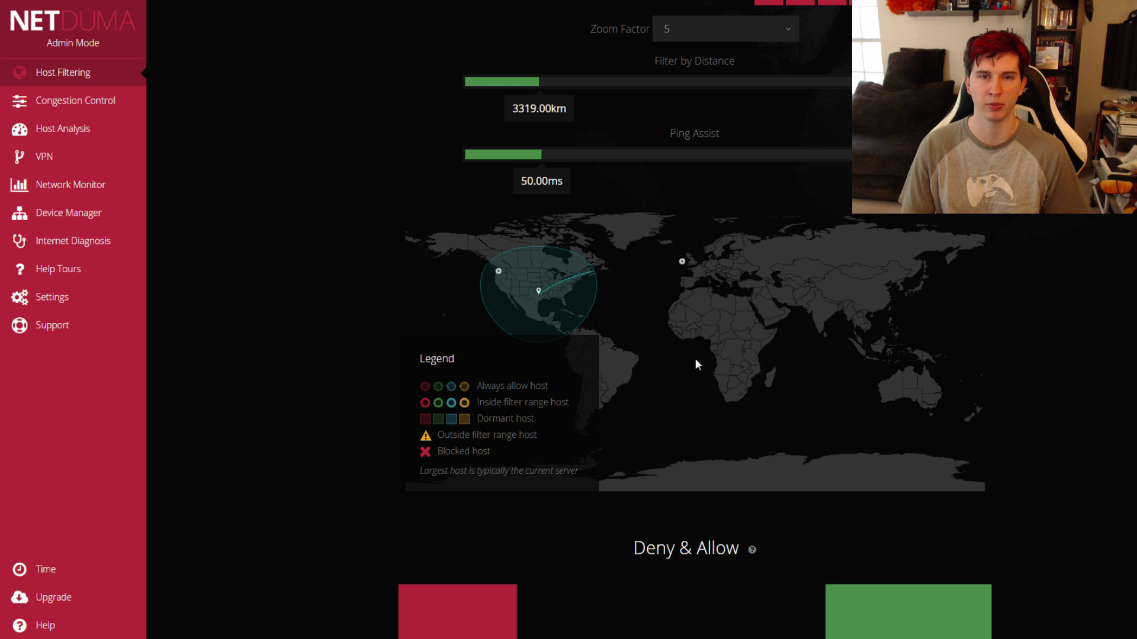
{"action": "scroll", "coordinate": [454, 125], "scroll_direction": "up", "scroll_amount": 1}
{"action": "left_click", "coordinate": [800, 57]}
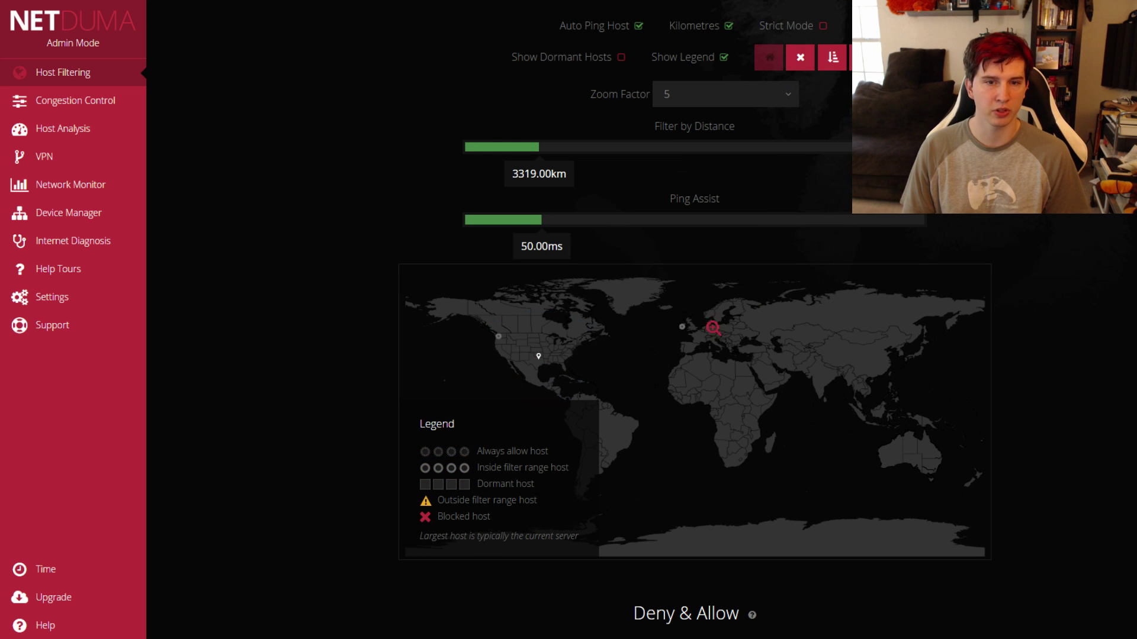
{"action": "left_click", "coordinate": [685, 330]}
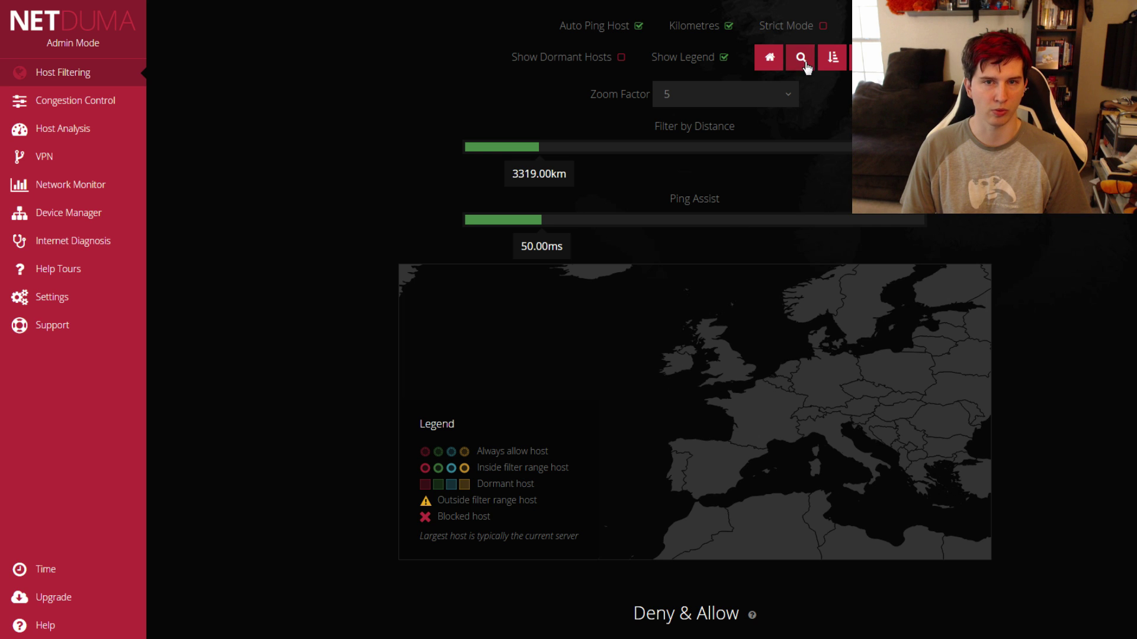
{"action": "left_click", "coordinate": [677, 315]}
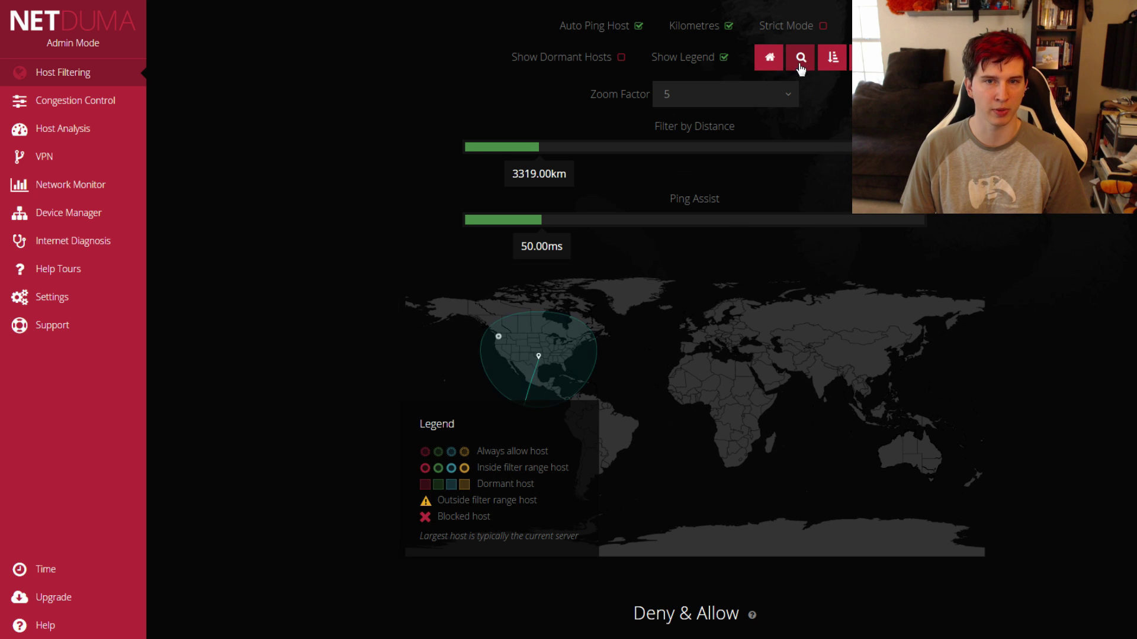
{"action": "left_click", "coordinate": [497, 337]}
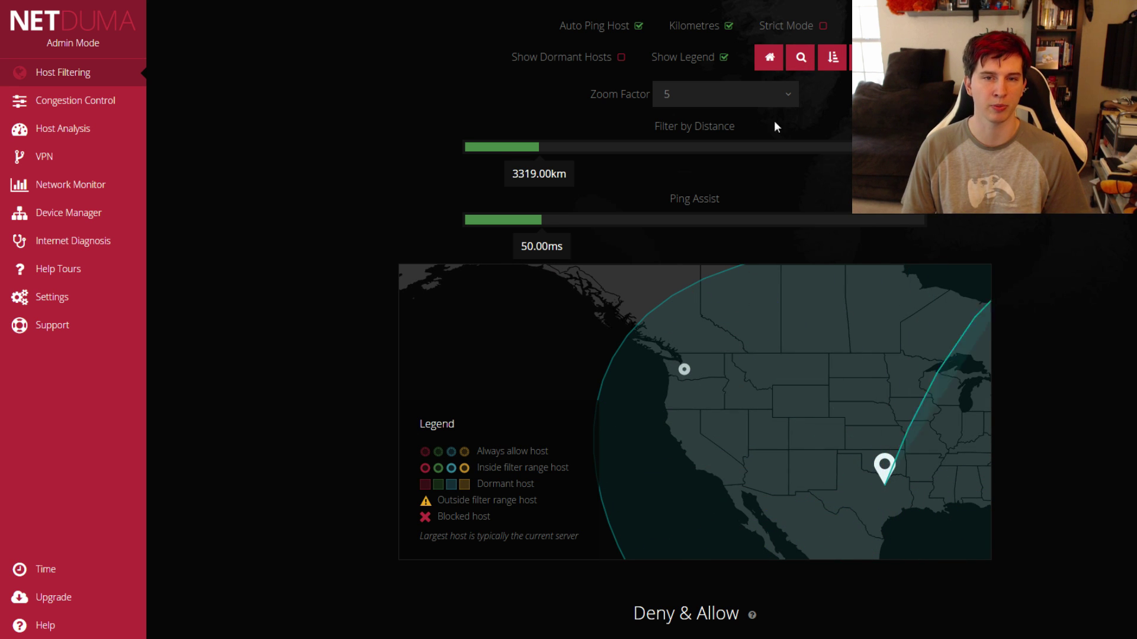
{"action": "left_click", "coordinate": [799, 59]}
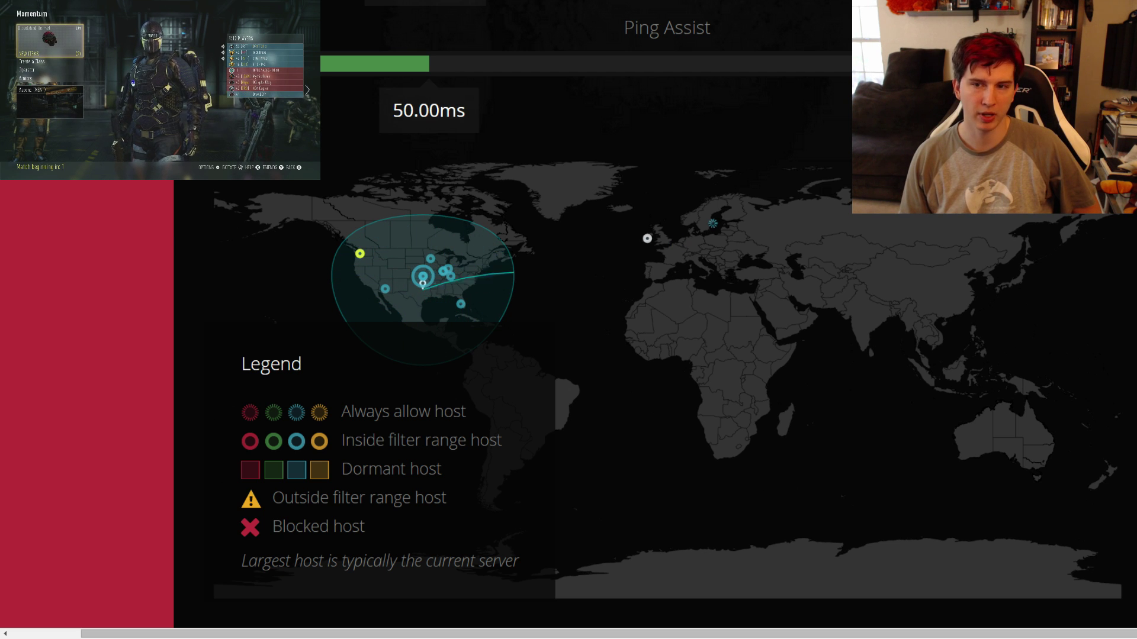
{"action": "scroll", "coordinate": [1127, 237], "scroll_direction": "up", "scroll_amount": 2}
{"action": "scroll", "coordinate": [1128, 237], "scroll_direction": "up", "scroll_amount": 2}
{"action": "scroll", "coordinate": [1127, 237], "scroll_direction": "up", "scroll_amount": 2}
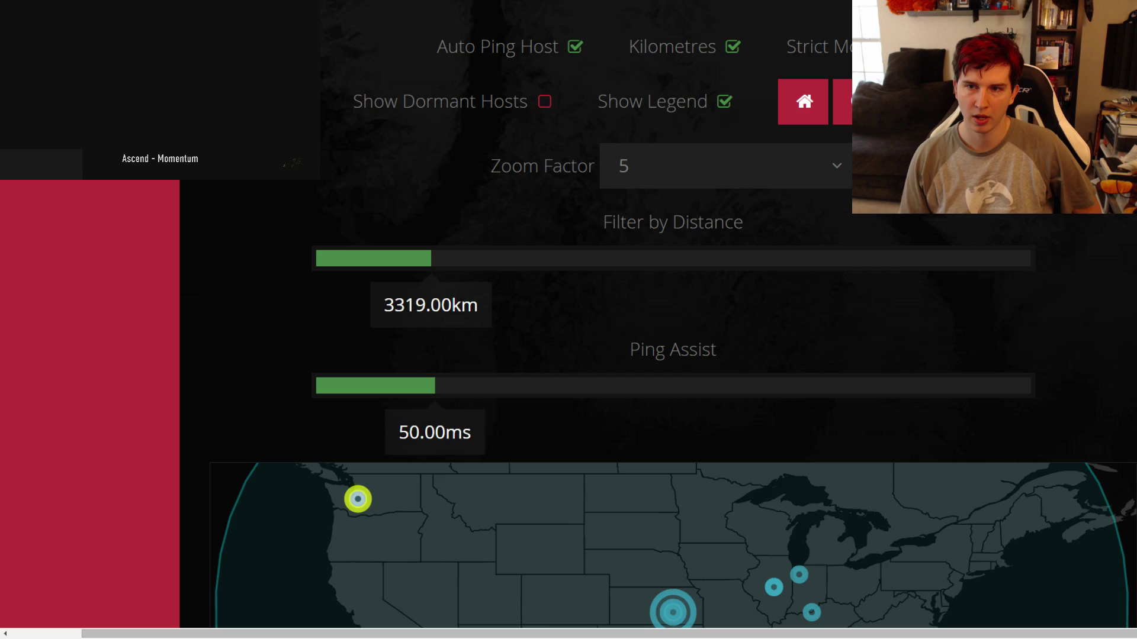
{"action": "scroll", "coordinate": [673, 319], "scroll_direction": "down", "scroll_amount": 5}
{"action": "scroll", "coordinate": [673, 320], "scroll_direction": "down", "scroll_amount": 3}
{"action": "scroll", "coordinate": [672, 320], "scroll_direction": "up", "scroll_amount": 1}
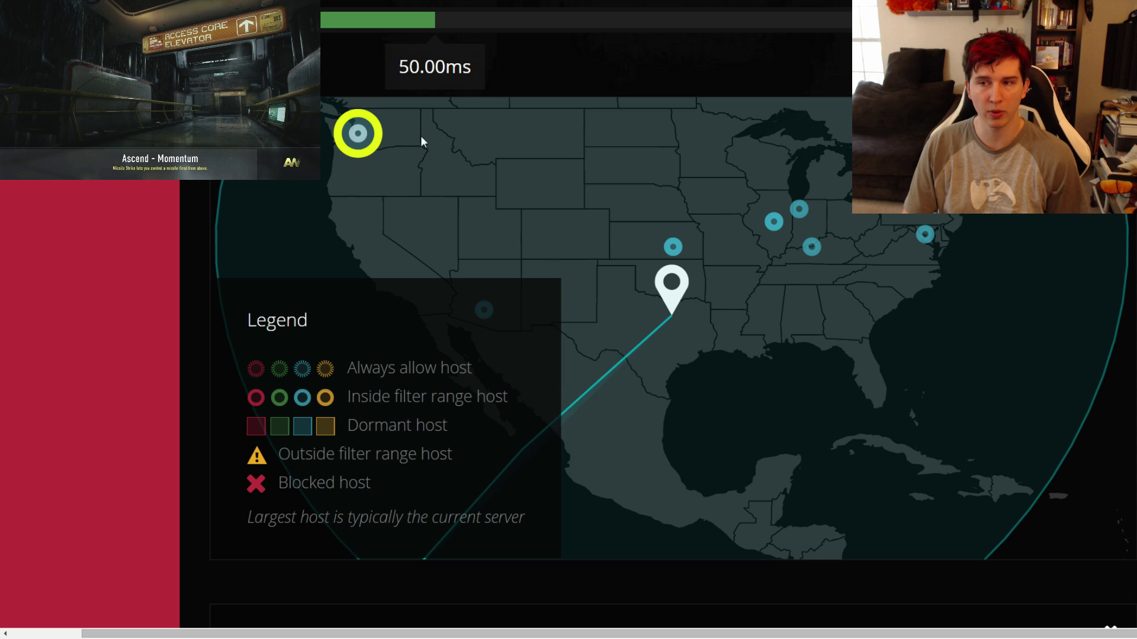
Ping the host from the Host Descriptor panel, showing a Ping Graph steady near 40 ms
{"action": "scroll", "coordinate": [422, 140], "scroll_direction": "down", "scroll_amount": 5}
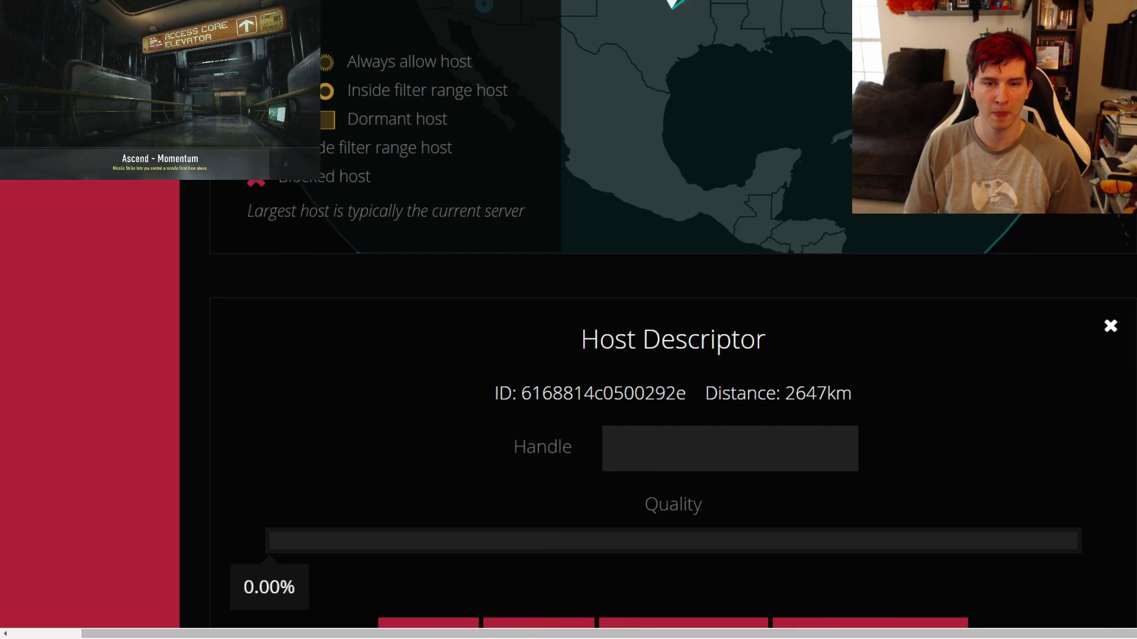
{"action": "scroll", "coordinate": [652, 297], "scroll_direction": "down", "scroll_amount": 4}
{"action": "scroll", "coordinate": [651, 296], "scroll_direction": "down", "scroll_amount": 2}
{"action": "scroll", "coordinate": [652, 296], "scroll_direction": "up", "scroll_amount": 2}
{"action": "scroll", "coordinate": [651, 296], "scroll_direction": "up", "scroll_amount": 8}
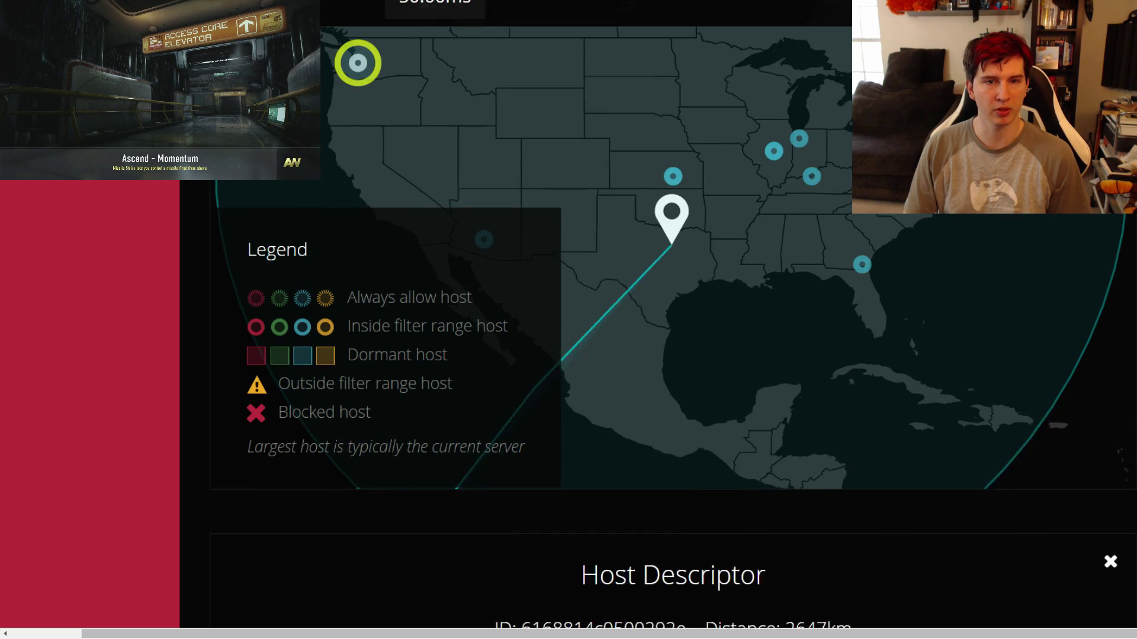
{"action": "scroll", "coordinate": [830, 193], "scroll_direction": "up", "scroll_amount": 1}
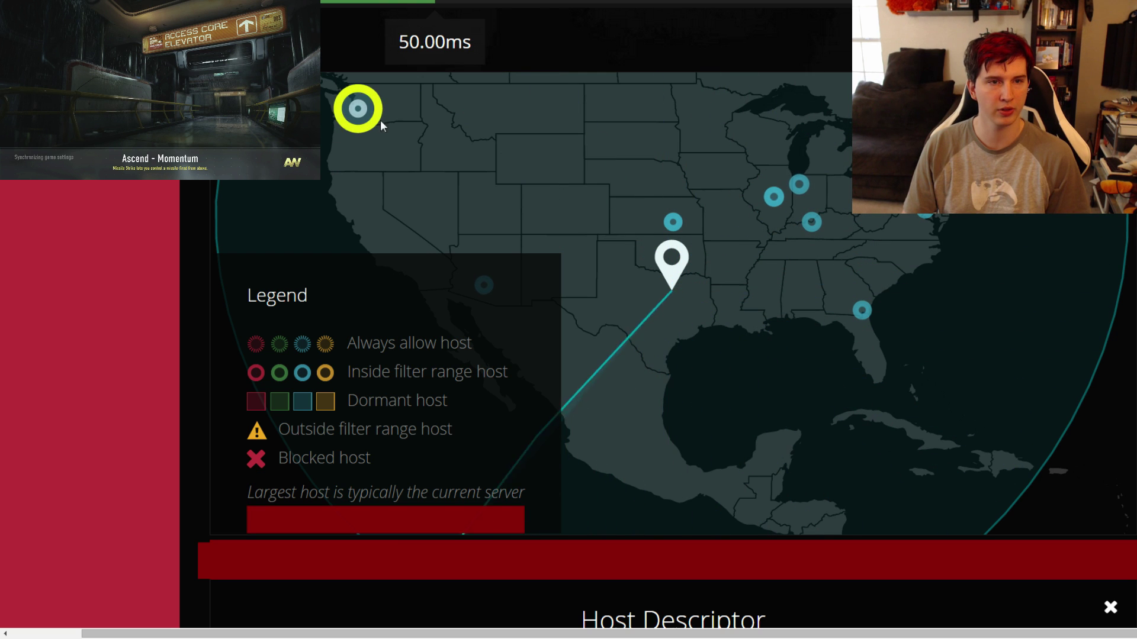
{"action": "scroll", "coordinate": [380, 119], "scroll_direction": "down", "scroll_amount": 3}
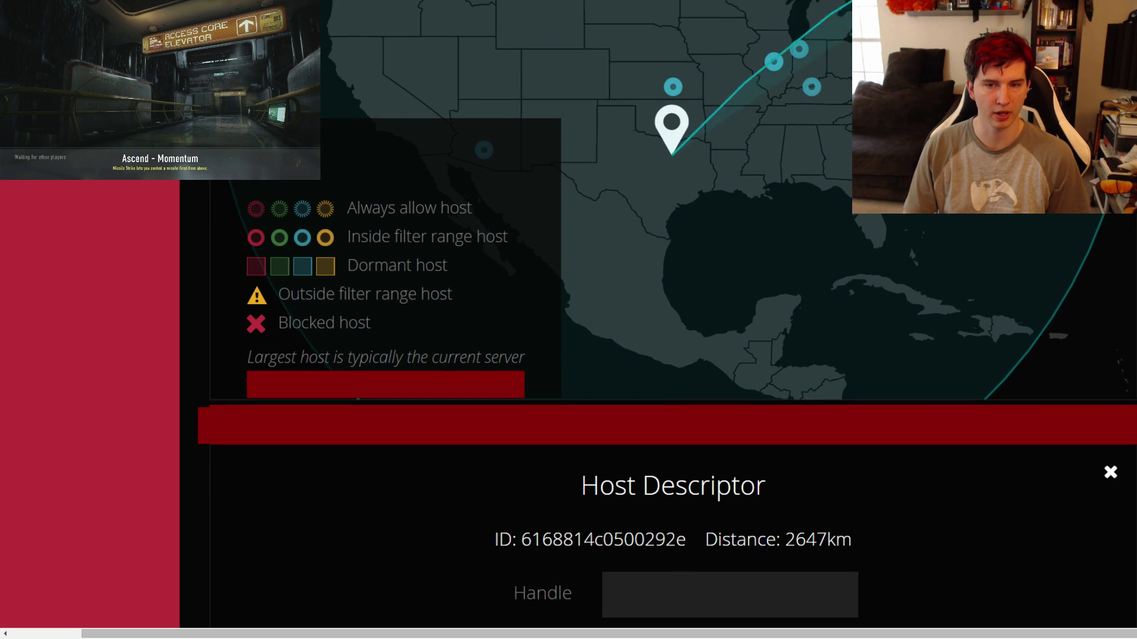
{"action": "scroll", "coordinate": [1112, 408], "scroll_direction": "down", "scroll_amount": 8}
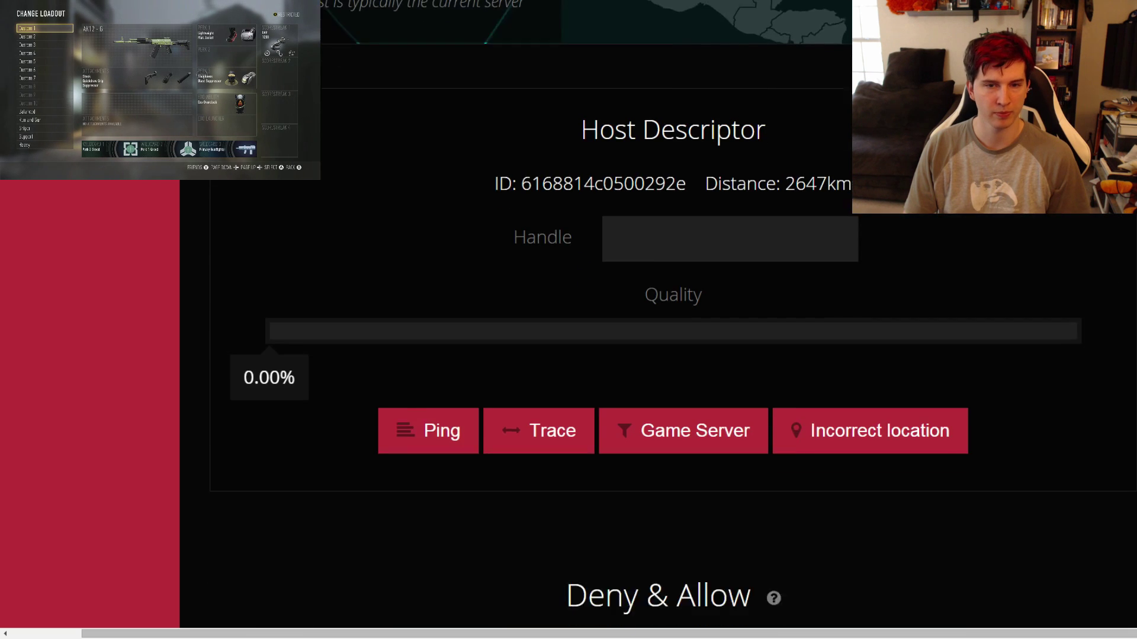
{"action": "scroll", "coordinate": [659, 408], "scroll_direction": "down", "scroll_amount": 2}
{"action": "left_click", "coordinate": [437, 327]}
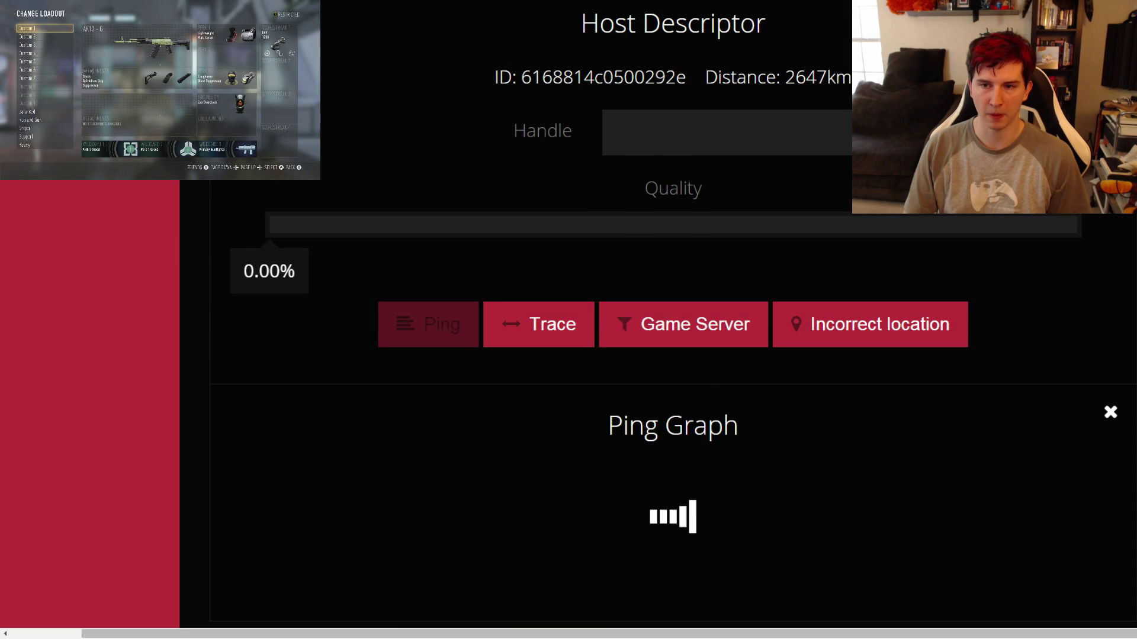
{"action": "scroll", "coordinate": [673, 356], "scroll_direction": "down", "scroll_amount": 6}
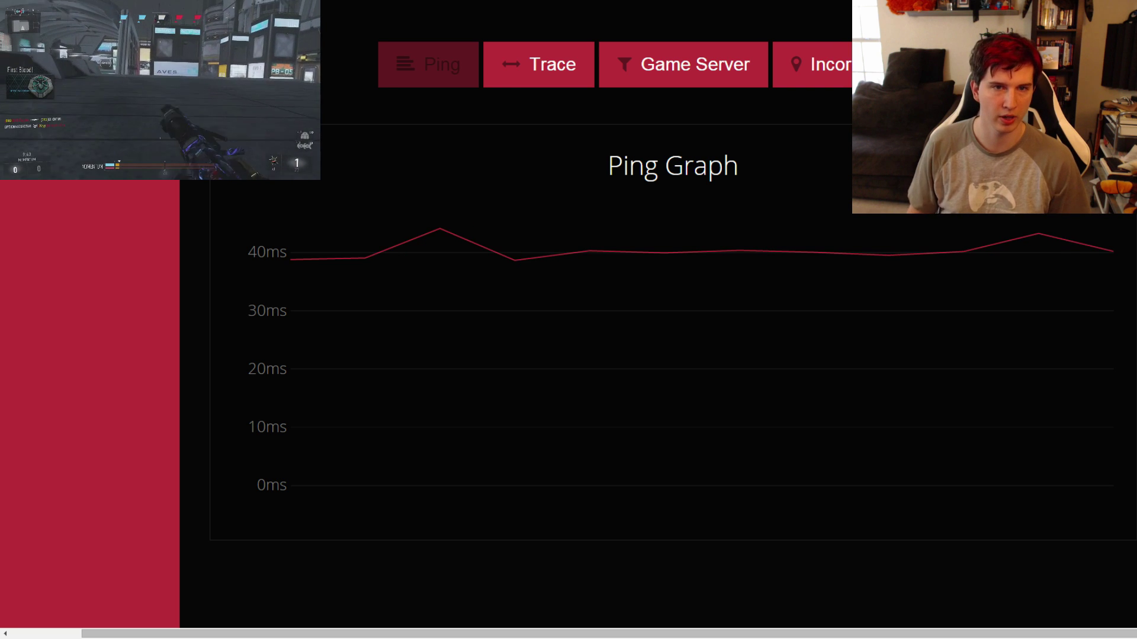
Scroll back up to the map and select the Texas home location pin
{"action": "scroll", "coordinate": [979, 265], "scroll_direction": "up", "scroll_amount": 2}
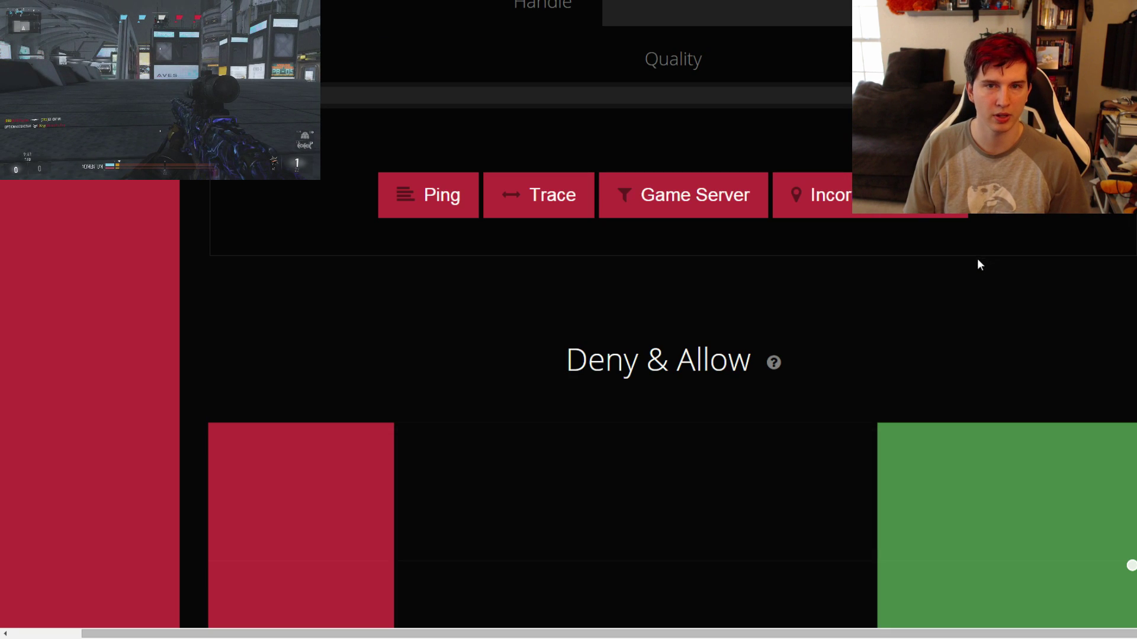
{"action": "scroll", "coordinate": [616, 278], "scroll_direction": "up", "scroll_amount": 5}
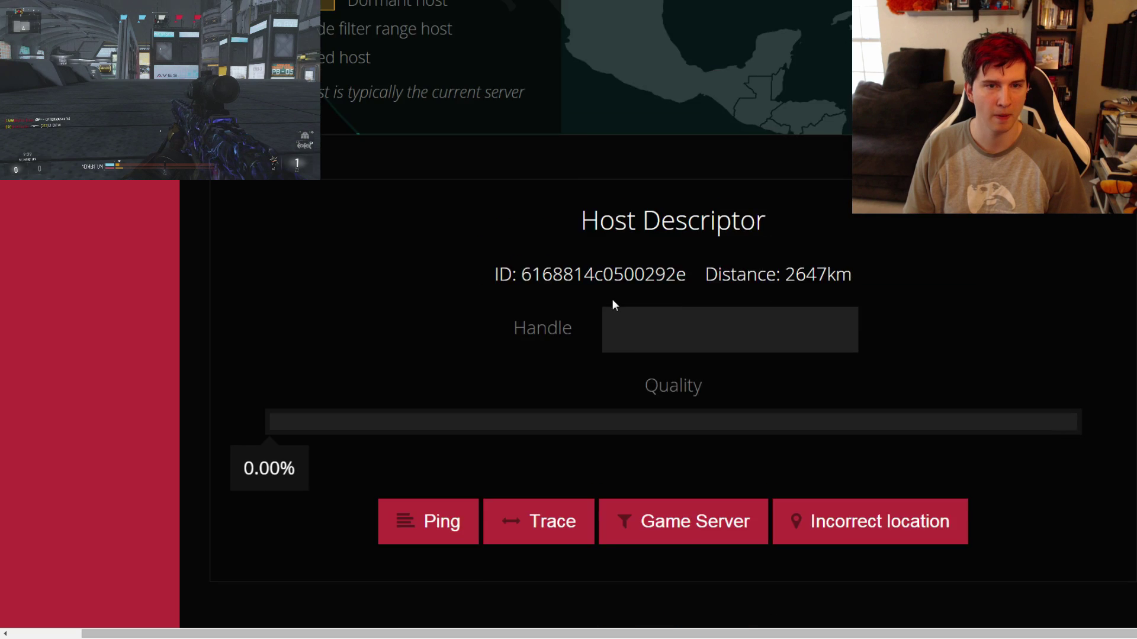
{"action": "scroll", "coordinate": [613, 303], "scroll_direction": "up", "scroll_amount": 3}
{"action": "scroll", "coordinate": [612, 300], "scroll_direction": "up", "scroll_amount": 3}
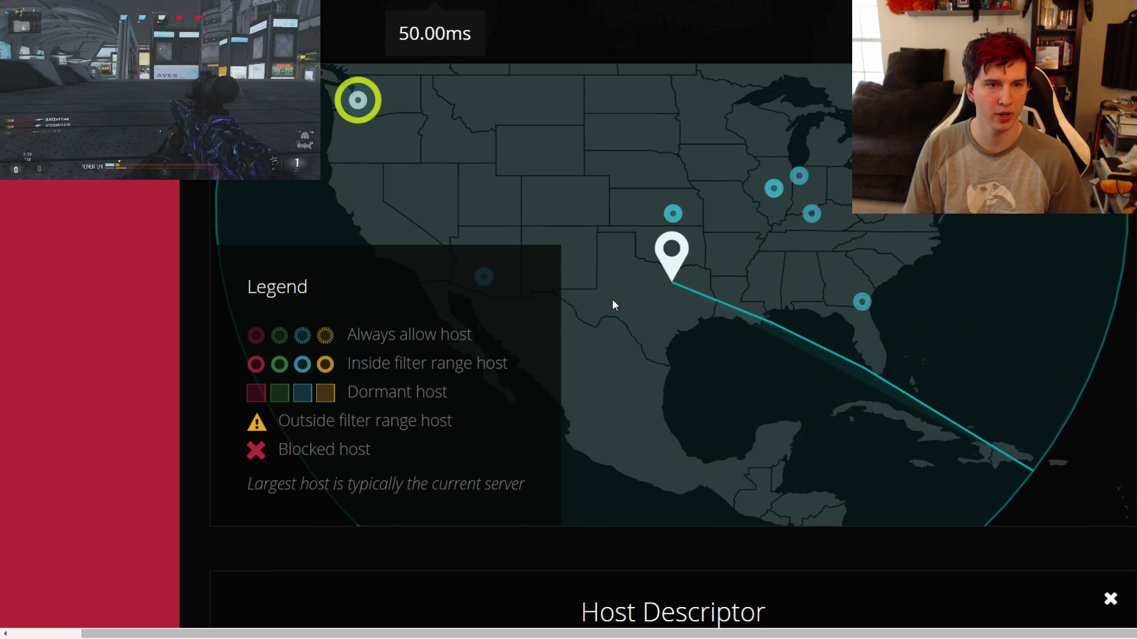
{"action": "left_click", "coordinate": [656, 266]}
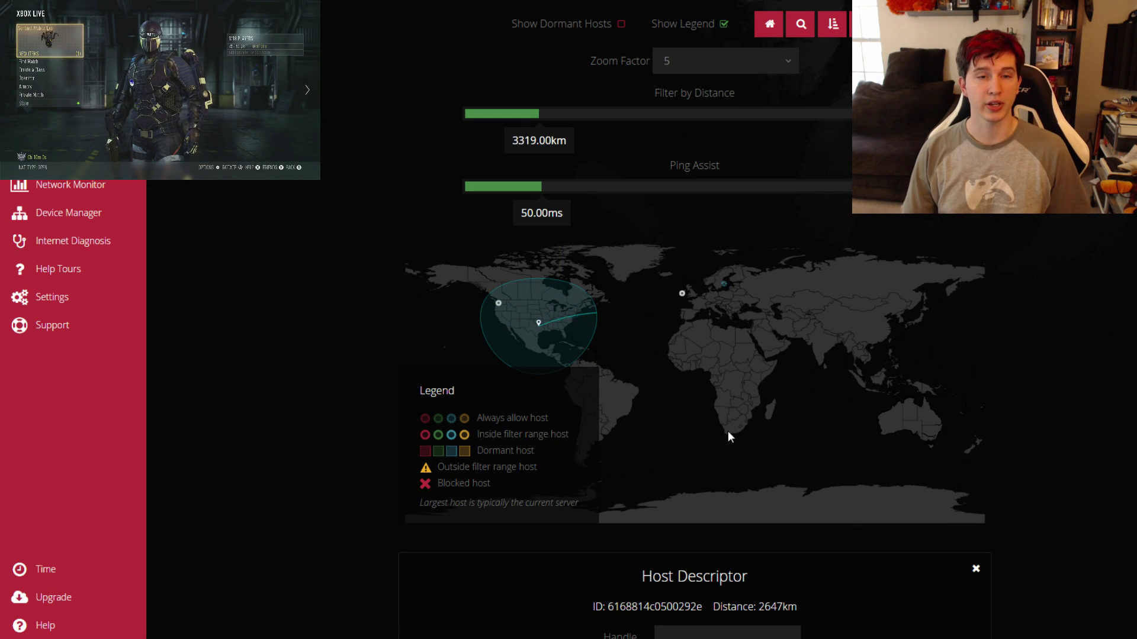
Zoom the map to the United States, set the distance filter to 3035 km, keep Ping Assist at 50 ms
{"action": "left_click", "coordinate": [793, 30]}
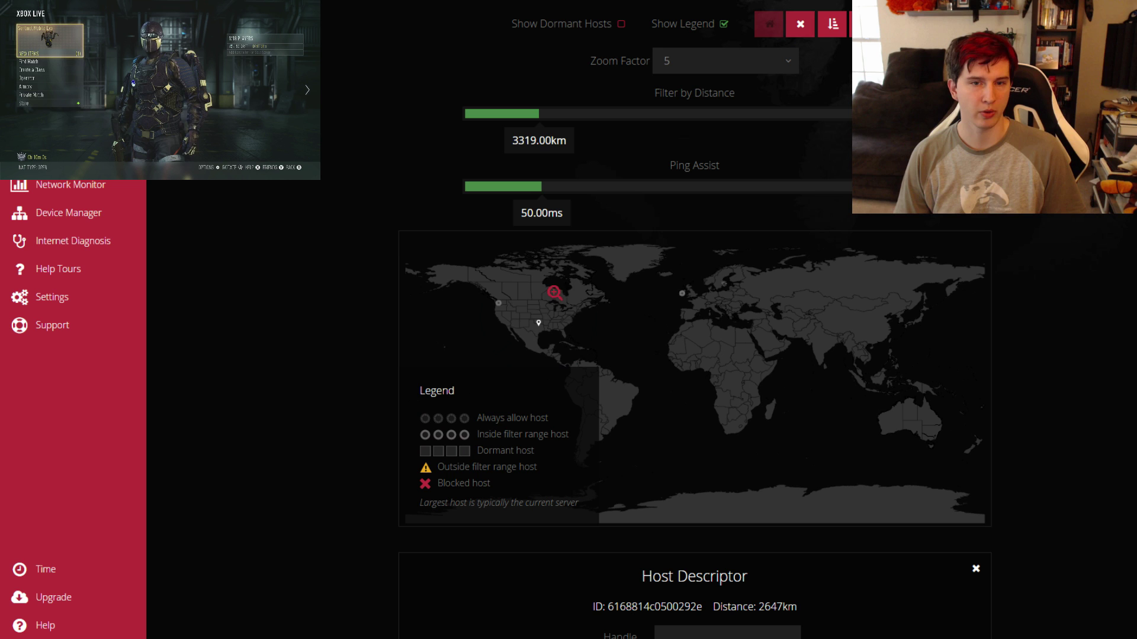
{"action": "left_click", "coordinate": [535, 322]}
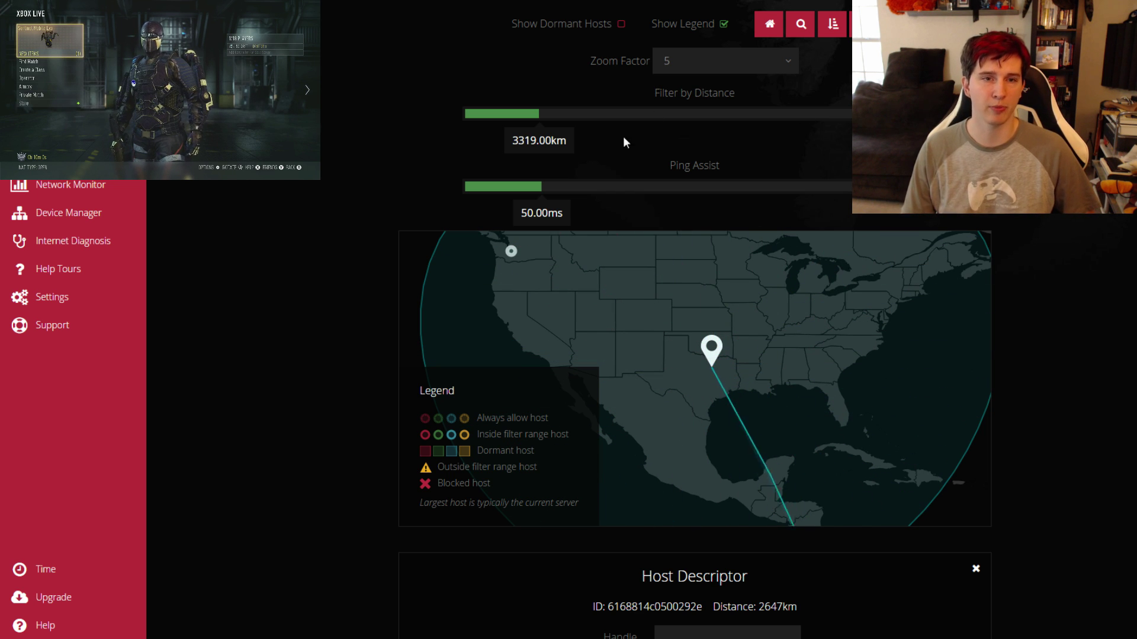
{"action": "mouse_move", "coordinate": [539, 114]}
{"action": "left_mouse_down"}
{"action": "mouse_move", "coordinate": [553, 152]}
{"action": "mouse_move", "coordinate": [546, 117]}
{"action": "mouse_move", "coordinate": [531, 156]}
{"action": "left_mouse_up"}
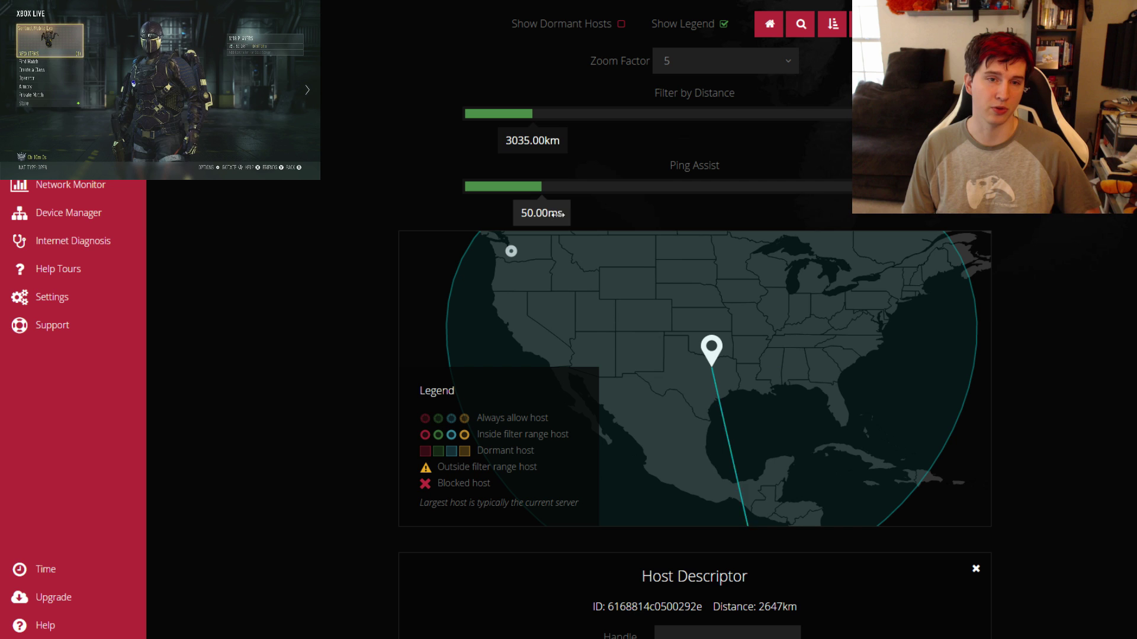
{"action": "mouse_move", "coordinate": [557, 214]}
{"action": "left_mouse_down"}
{"action": "mouse_move", "coordinate": [673, 214]}
{"action": "mouse_move", "coordinate": [525, 213]}
{"action": "mouse_move", "coordinate": [542, 214]}
{"action": "left_mouse_up"}
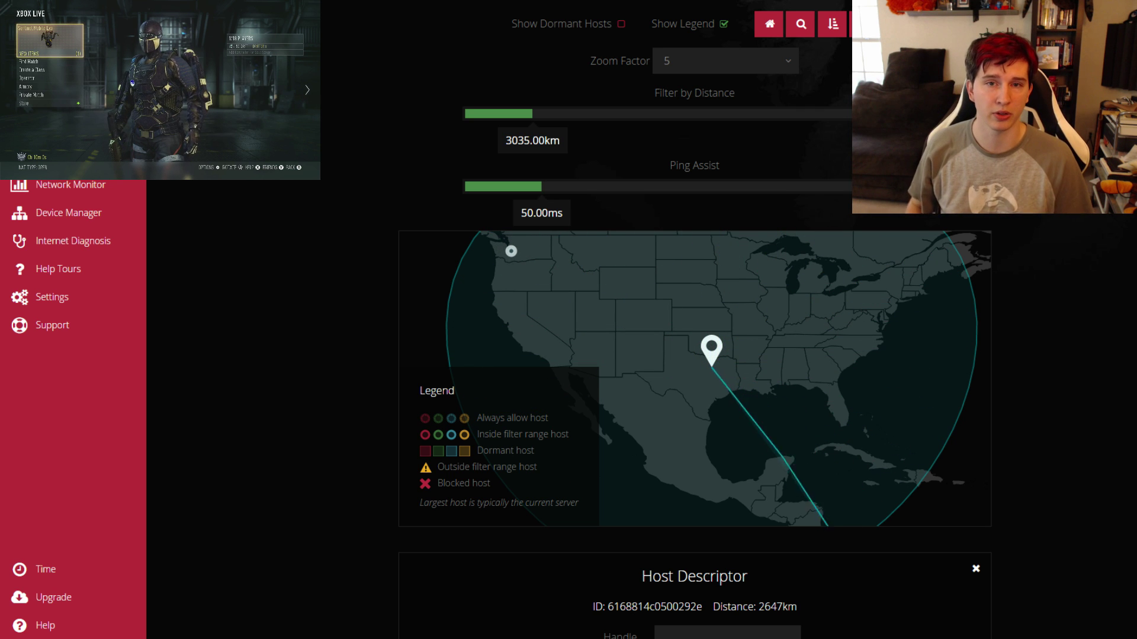
{"action": "scroll", "coordinate": [906, 249], "scroll_direction": "down", "scroll_amount": 4}
{"action": "scroll", "coordinate": [906, 249], "scroll_direction": "up", "scroll_amount": 4}
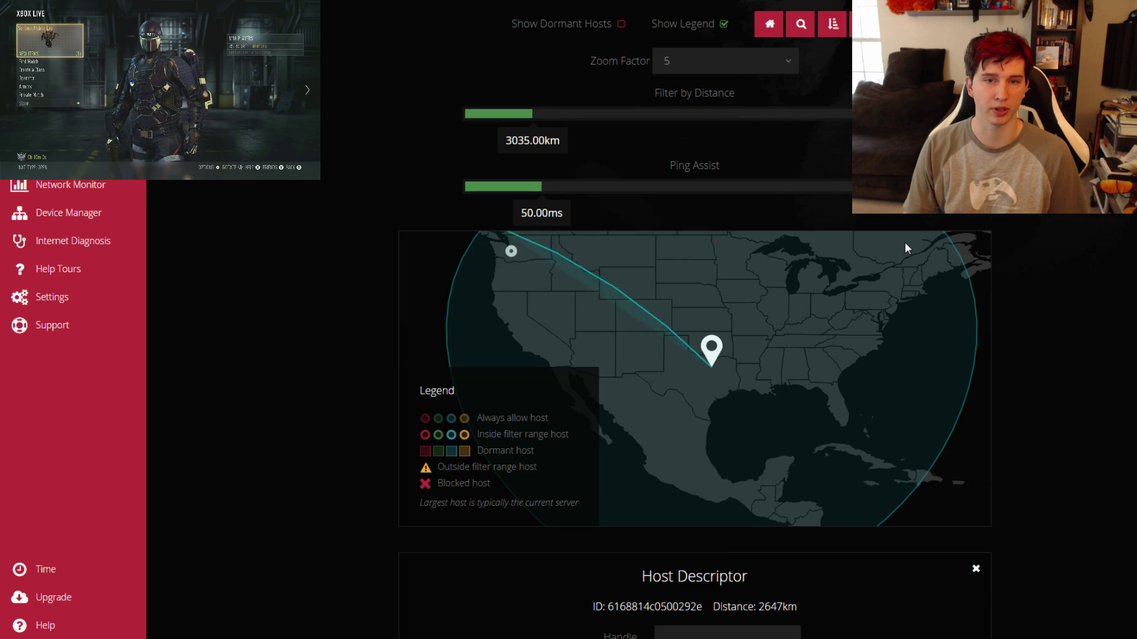
{"action": "scroll", "coordinate": [906, 249], "scroll_direction": "up", "scroll_amount": 2}
{"action": "left_click", "coordinate": [800, 155]}
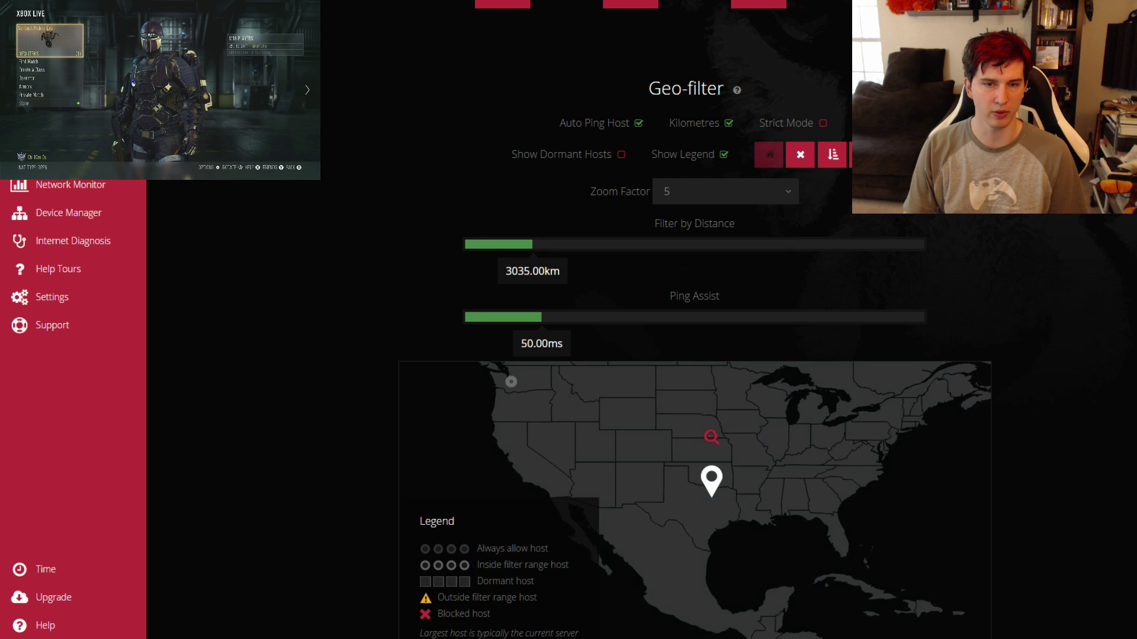
Nudge the Download Cap and Upload Cap anti-flood sliders, leaving both at 96%
{"action": "scroll", "coordinate": [496, 274], "scroll_direction": "up", "scroll_amount": 4}
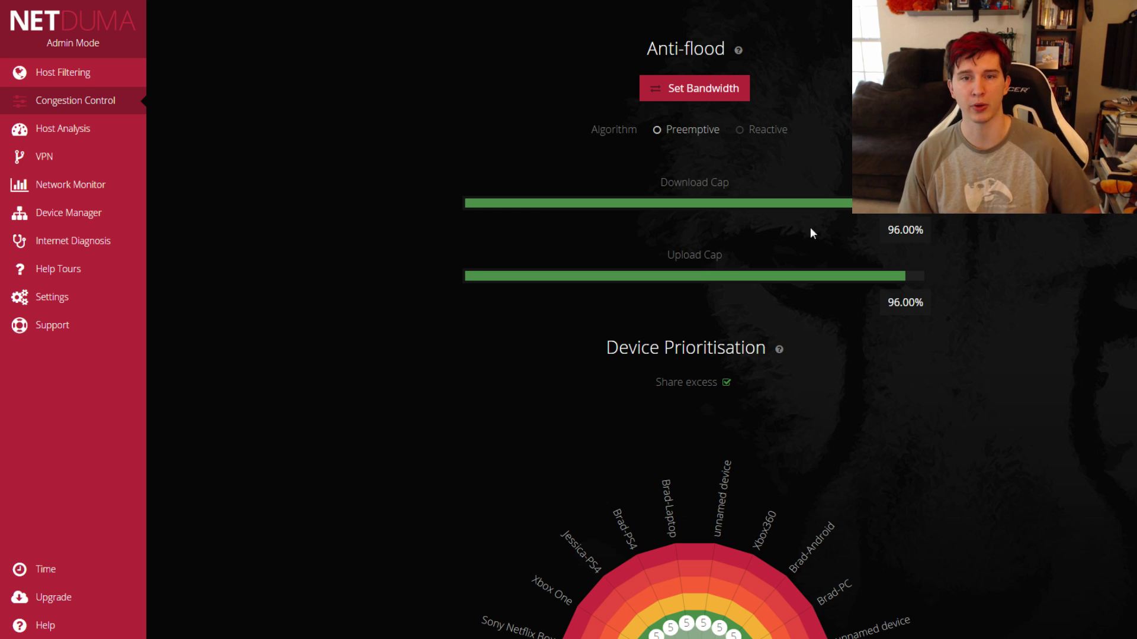
{"action": "scroll", "coordinate": [757, 301], "scroll_direction": "down", "scroll_amount": 4}
{"action": "scroll", "coordinate": [764, 296], "scroll_direction": "down", "scroll_amount": 3}
{"action": "scroll", "coordinate": [770, 293], "scroll_direction": "up", "scroll_amount": 5}
{"action": "scroll", "coordinate": [770, 293], "scroll_direction": "up", "scroll_amount": 2}
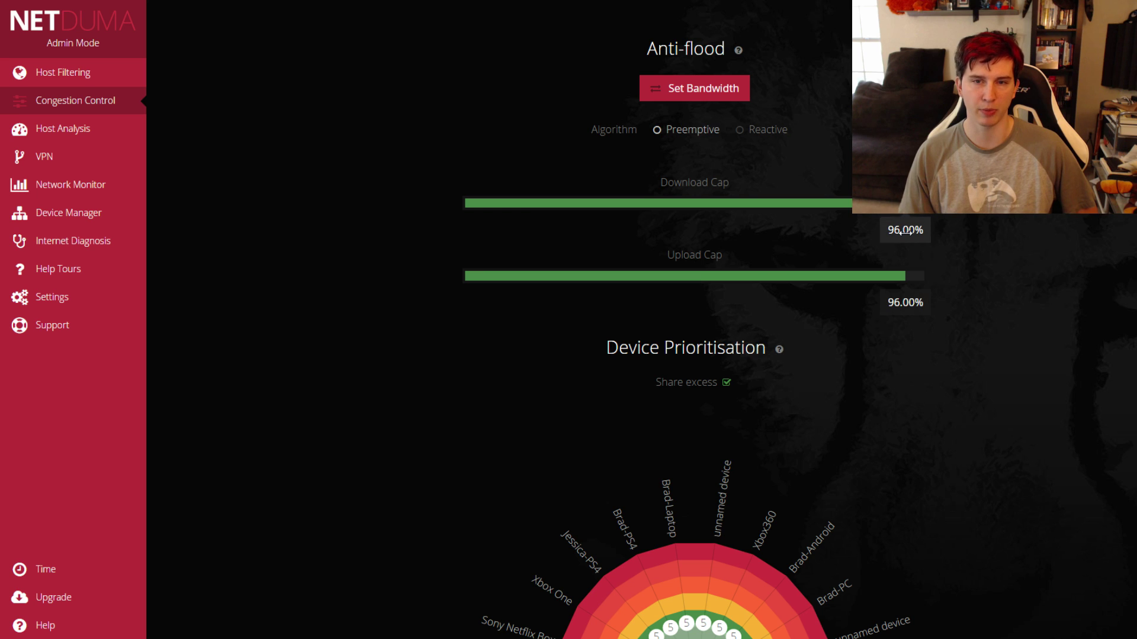
{"action": "mouse_move", "coordinate": [906, 230]}
{"action": "left_mouse_down"}
{"action": "mouse_move", "coordinate": [521, 237]}
{"action": "mouse_move", "coordinate": [909, 242]}
{"action": "left_mouse_up"}
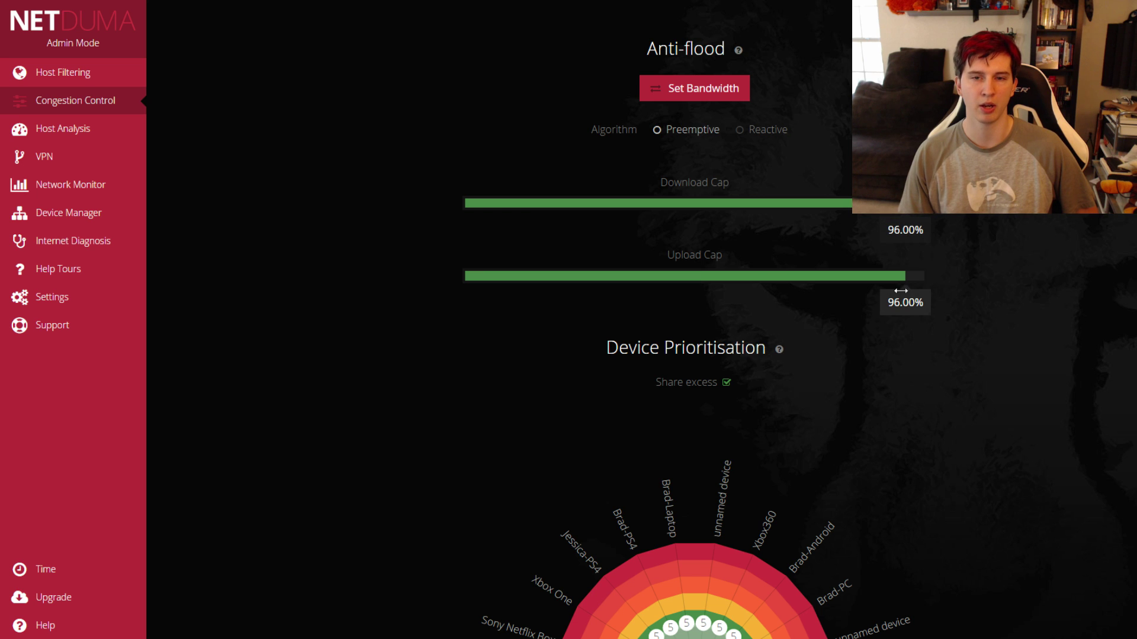
{"action": "mouse_move", "coordinate": [906, 289]}
{"action": "left_mouse_down"}
{"action": "mouse_move", "coordinate": [507, 289]}
{"action": "mouse_move", "coordinate": [868, 289]}
{"action": "mouse_move", "coordinate": [893, 289]}
{"action": "mouse_move", "coordinate": [710, 290]}
{"action": "mouse_move", "coordinate": [896, 300]}
{"action": "left_mouse_up"}
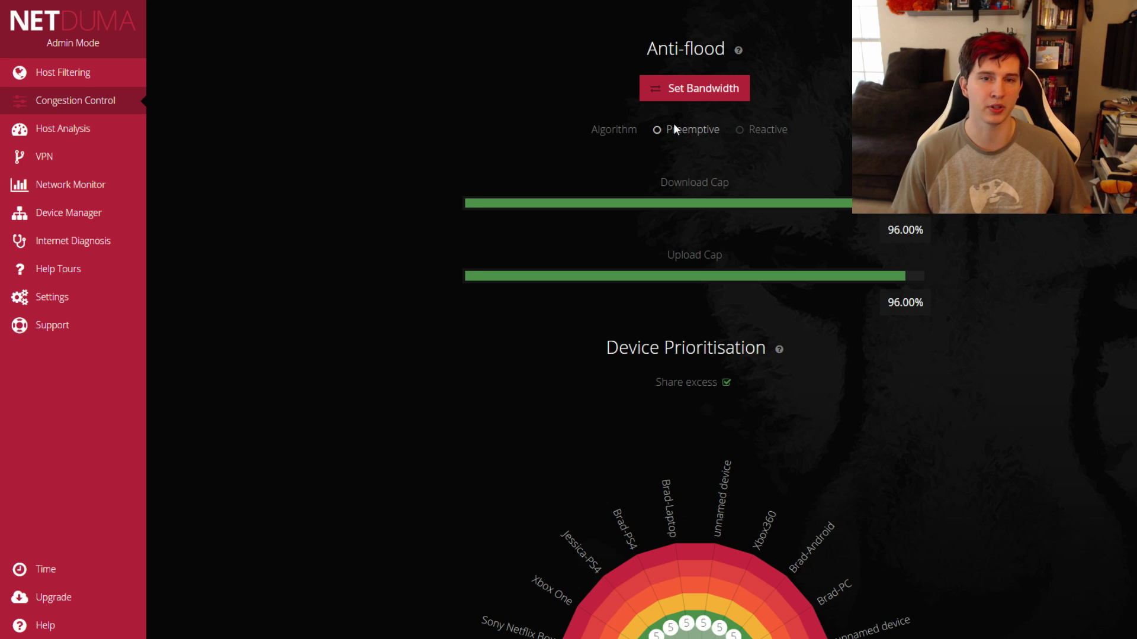
{"action": "scroll", "coordinate": [752, 232], "scroll_direction": "down", "scroll_amount": 4}
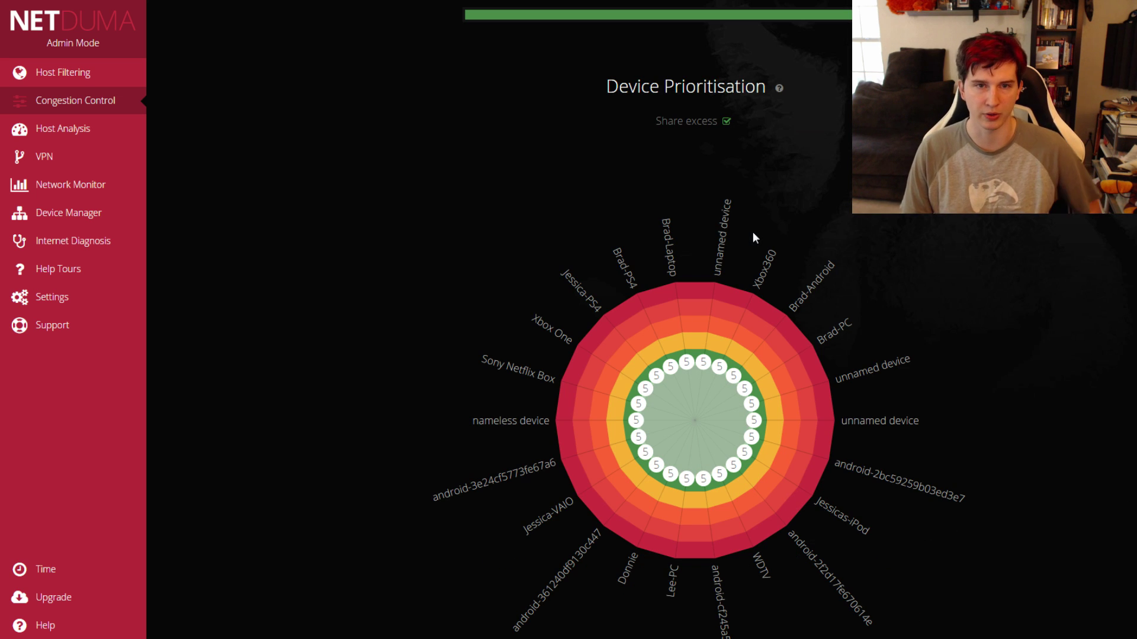
{"action": "left_click_drag", "start_coordinate": [607, 87], "coordinate": [786, 96]}
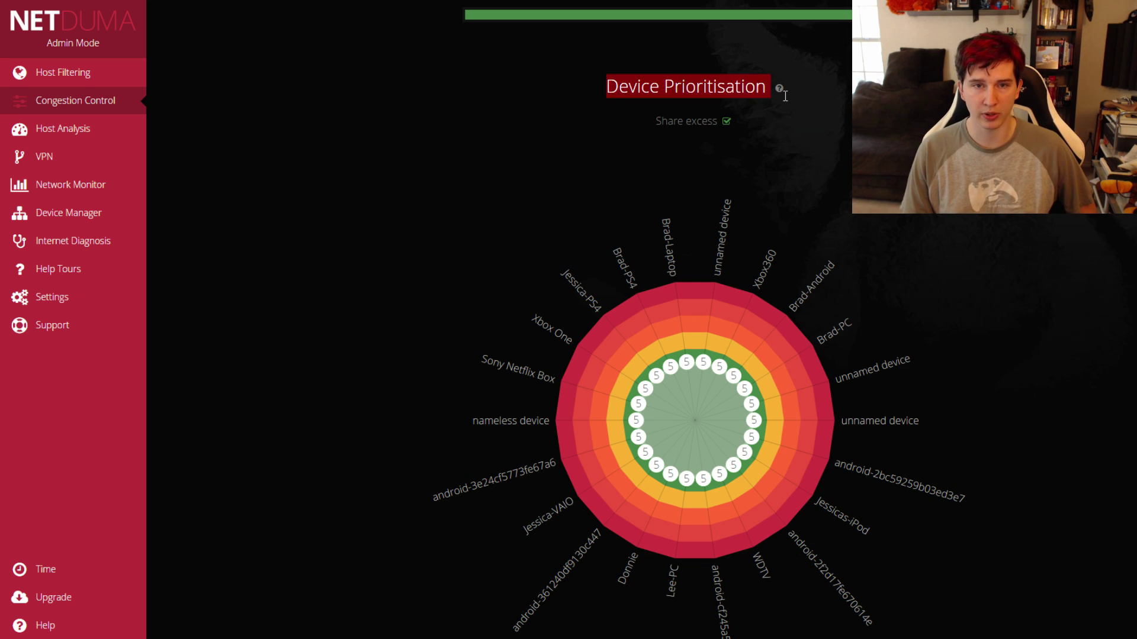
{"action": "left_click", "coordinate": [842, 95]}
{"action": "scroll", "coordinate": [965, 249], "scroll_direction": "down", "scroll_amount": 1}
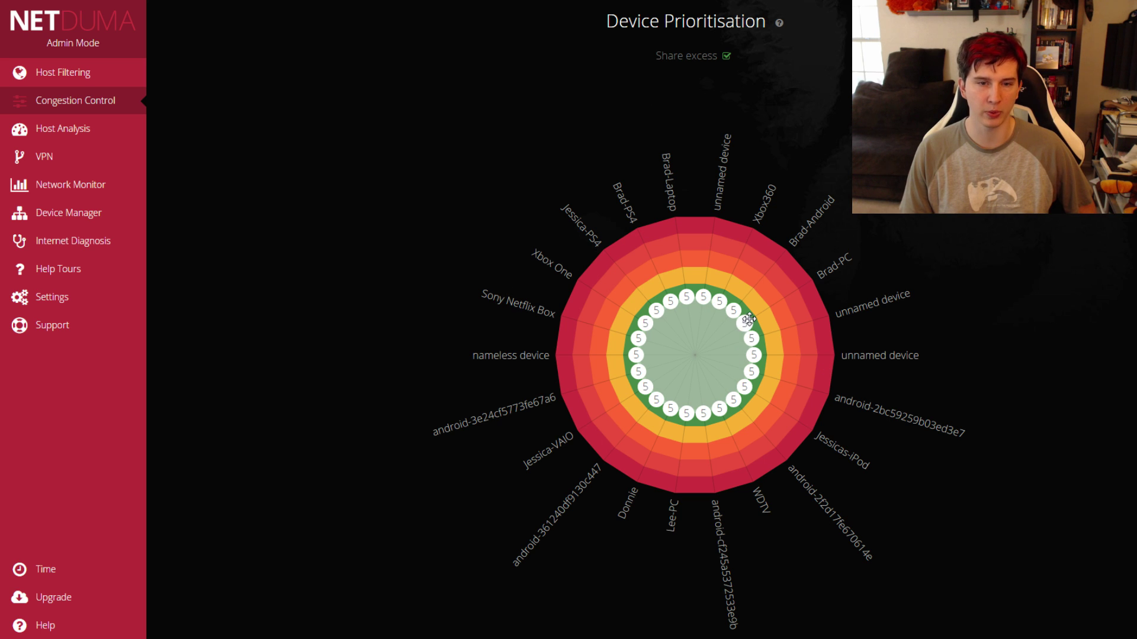
{"action": "left_click_drag", "start_coordinate": [644, 383], "coordinate": [618, 406]}
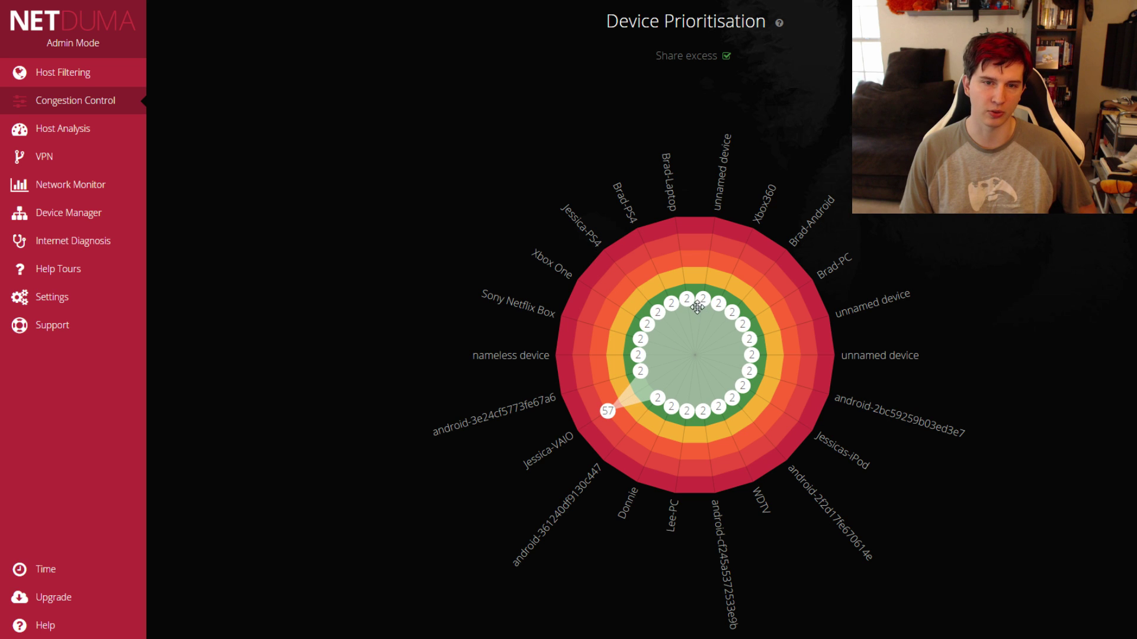
{"action": "left_click_drag", "start_coordinate": [697, 307], "coordinate": [706, 279]}
{"action": "left_click_drag", "start_coordinate": [749, 355], "coordinate": [775, 356]}
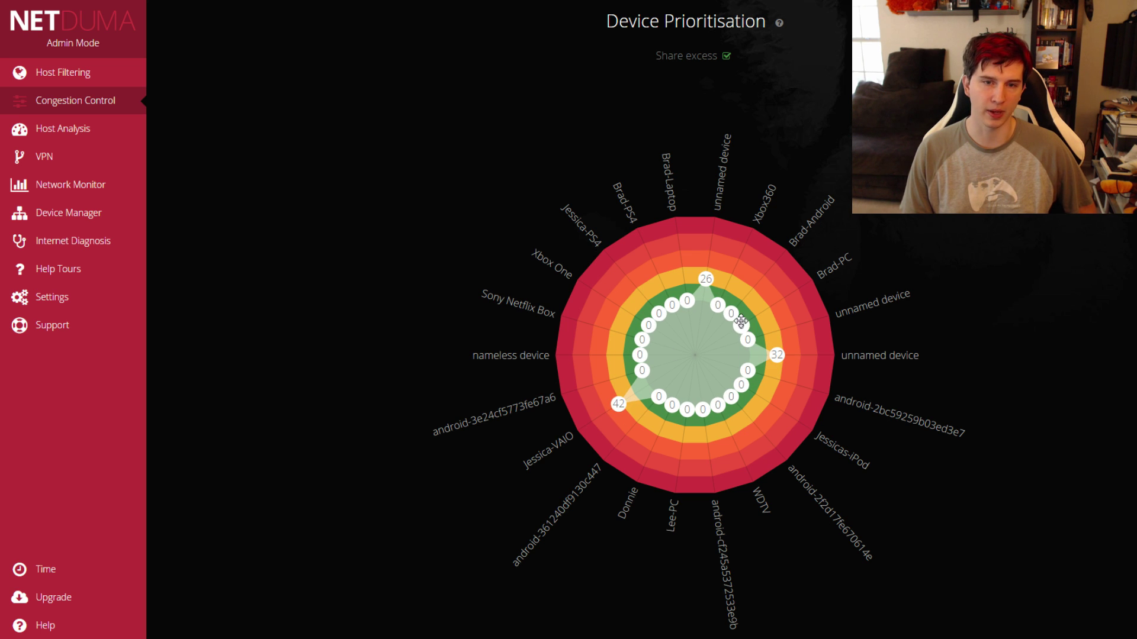
{"action": "left_click_drag", "start_coordinate": [741, 322], "coordinate": [758, 315]}
{"action": "left_click_drag", "start_coordinate": [672, 305], "coordinate": [669, 300]}
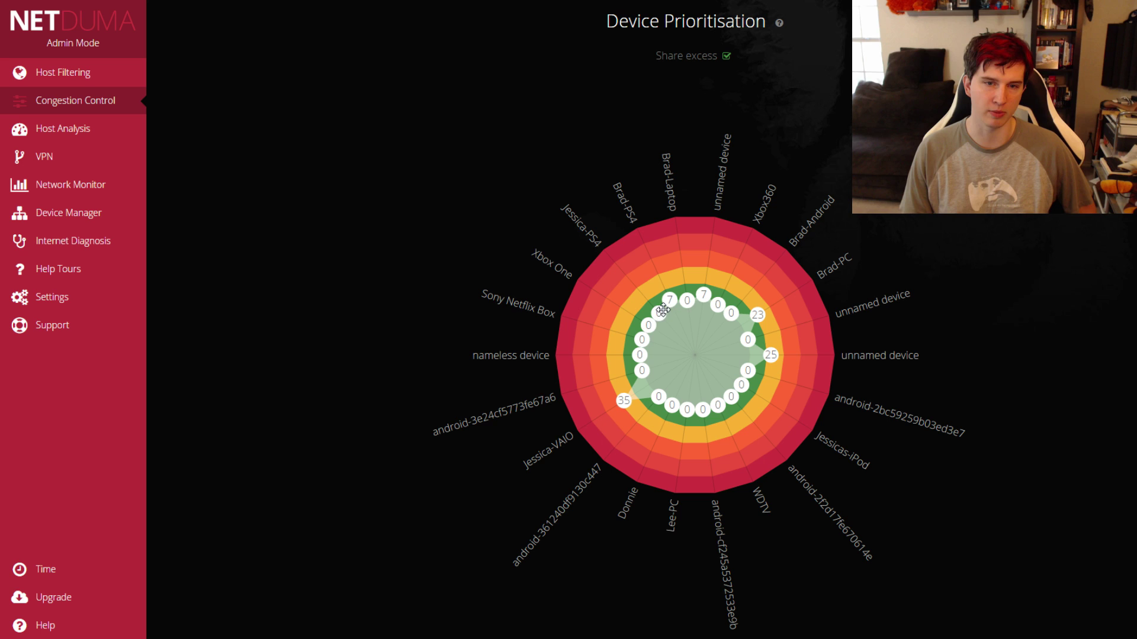
{"action": "mouse_move", "coordinate": [686, 411]}
{"action": "left_mouse_down"}
{"action": "mouse_move", "coordinate": [685, 423]}
{"action": "mouse_move", "coordinate": [741, 408]}
{"action": "left_mouse_up"}
{"action": "mouse_move", "coordinate": [658, 313]}
{"action": "left_mouse_down"}
{"action": "mouse_move", "coordinate": [641, 292]}
{"action": "mouse_move", "coordinate": [704, 283]}
{"action": "mouse_move", "coordinate": [734, 308]}
{"action": "left_mouse_up"}
{"action": "left_click_drag", "start_coordinate": [641, 355], "coordinate": [618, 354]}
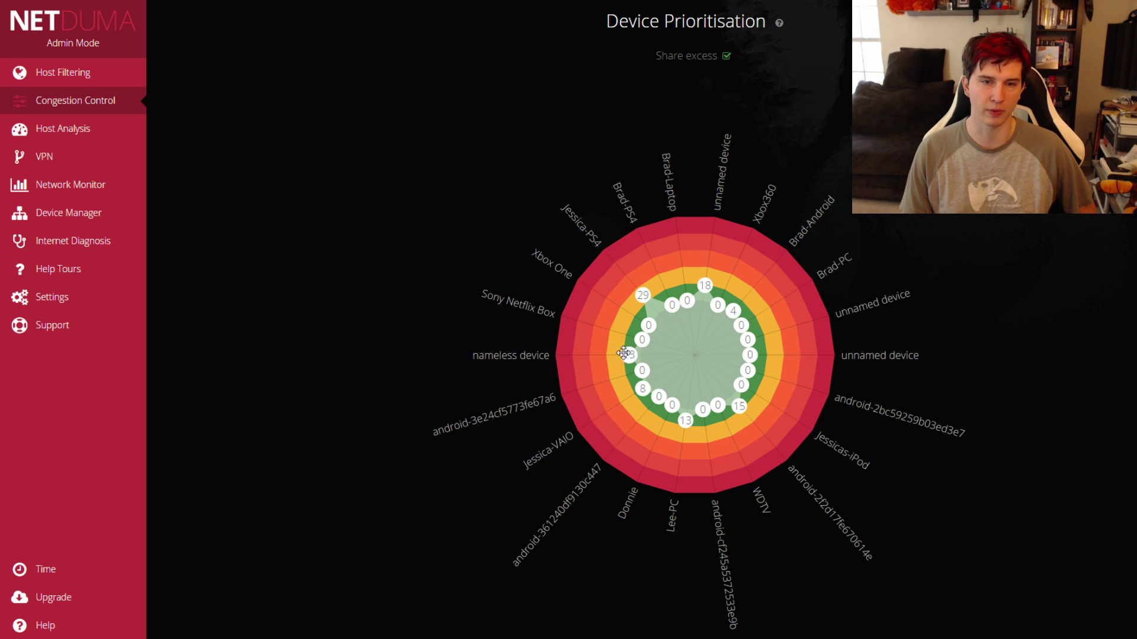
{"action": "scroll", "coordinate": [864, 284], "scroll_direction": "down", "scroll_amount": 3}
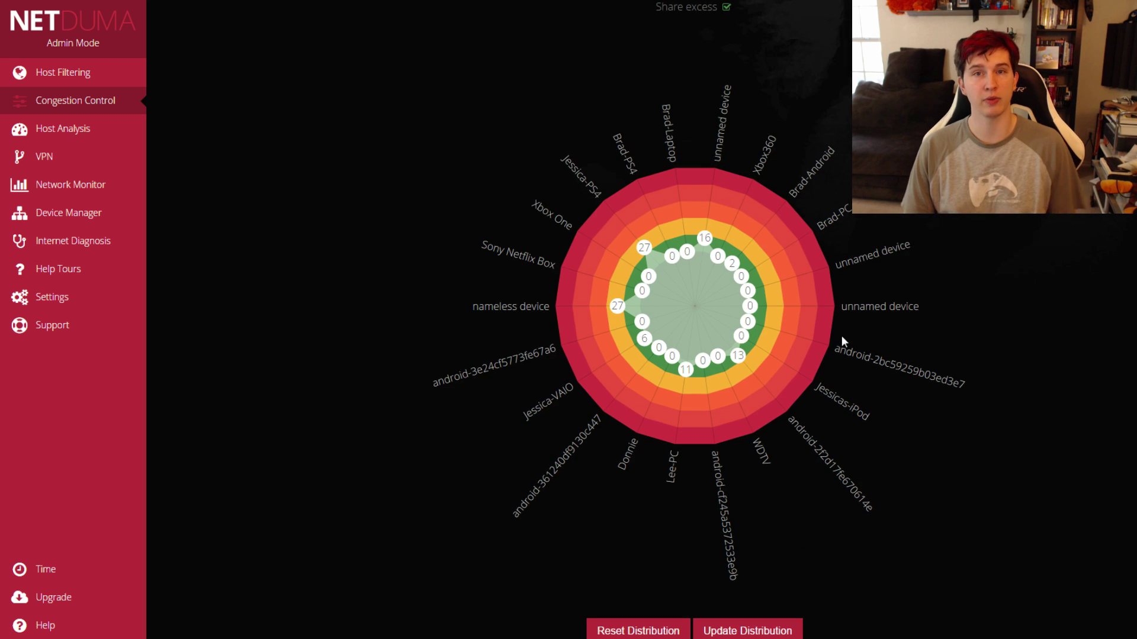
{"action": "left_click", "coordinate": [656, 502]}
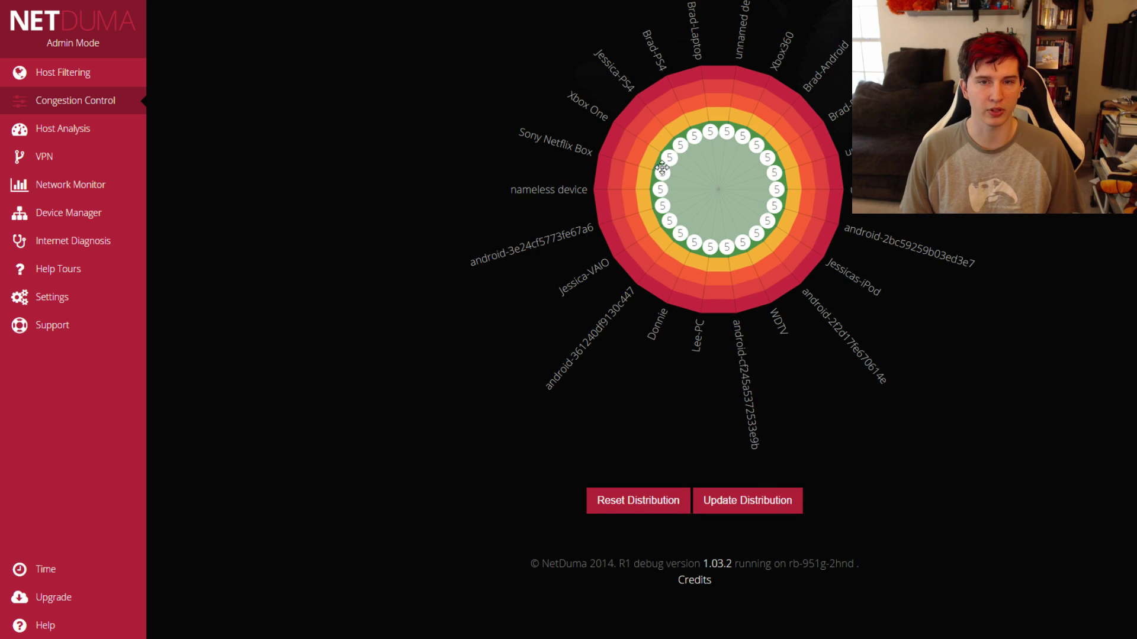
{"action": "scroll", "coordinate": [847, 328], "scroll_direction": "up", "scroll_amount": 3}
{"action": "scroll", "coordinate": [846, 328], "scroll_direction": "up", "scroll_amount": 1}
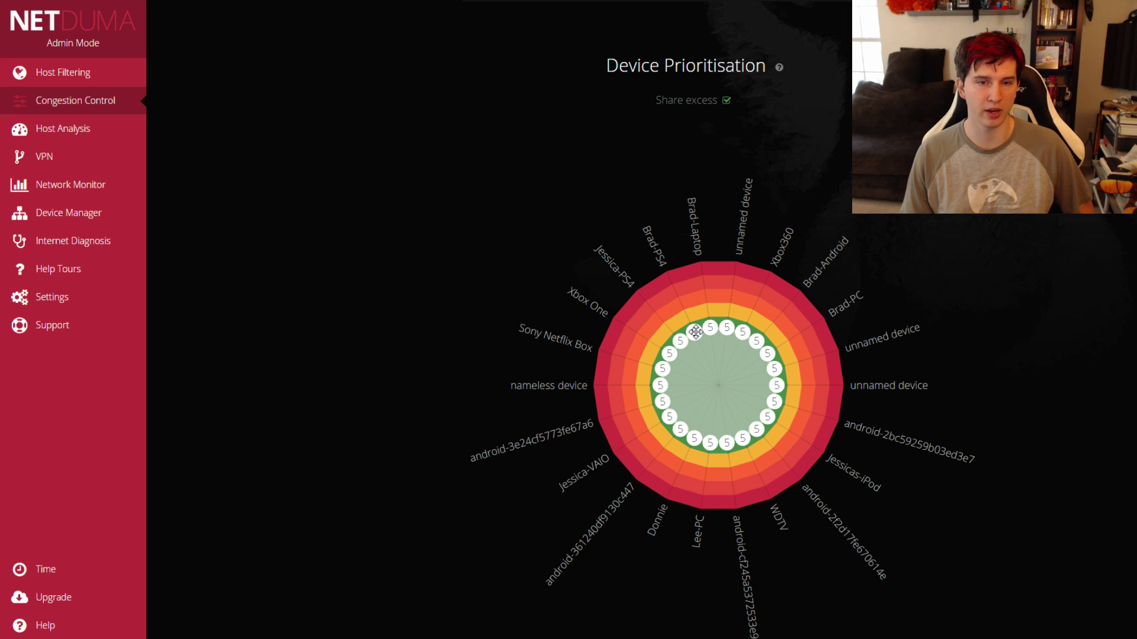
{"action": "left_click_drag", "start_coordinate": [696, 332], "coordinate": [681, 305]}
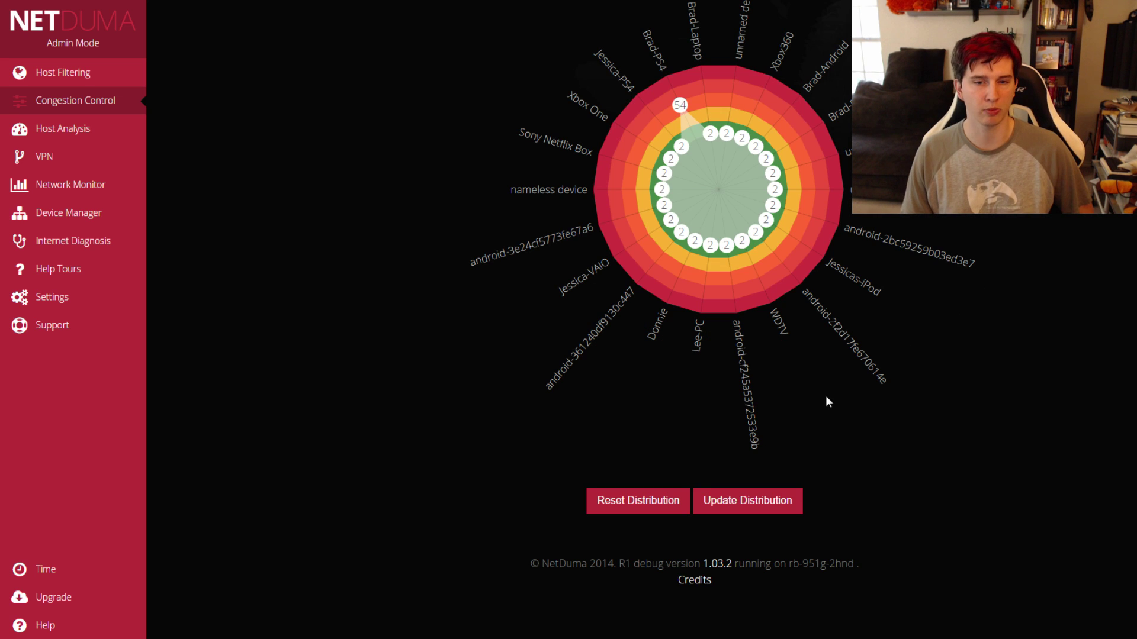
{"action": "left_click", "coordinate": [628, 503]}
{"action": "scroll", "coordinate": [769, 312], "scroll_direction": "down", "scroll_amount": 2}
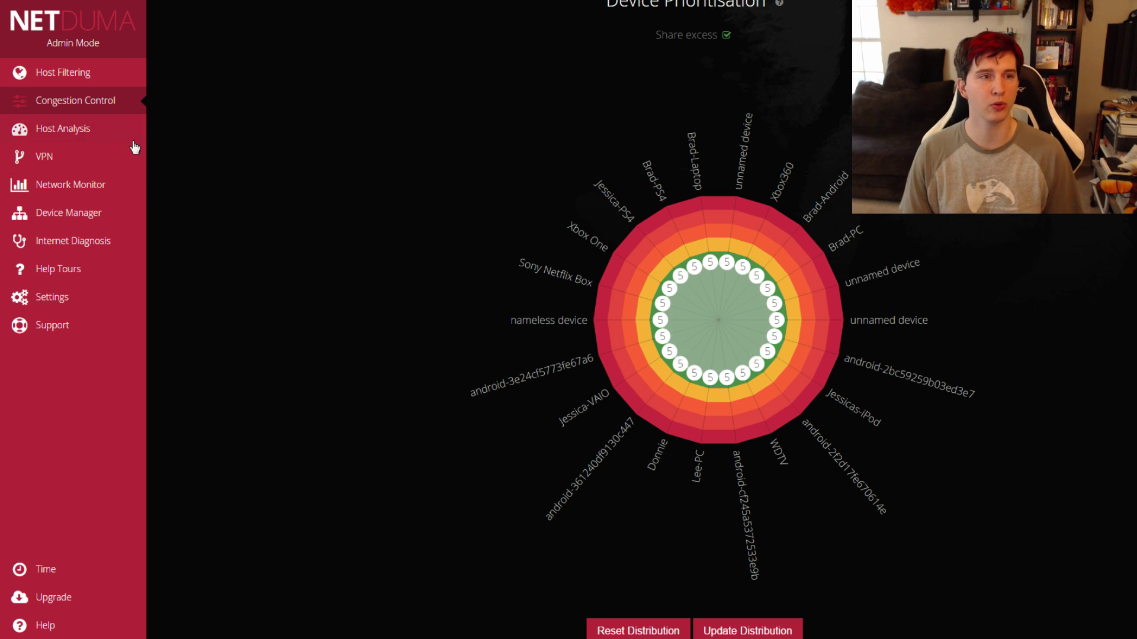
Open Host Analysis and highlight the Host History notes on PC games and consoles
{"action": "left_click", "coordinate": [63, 131]}
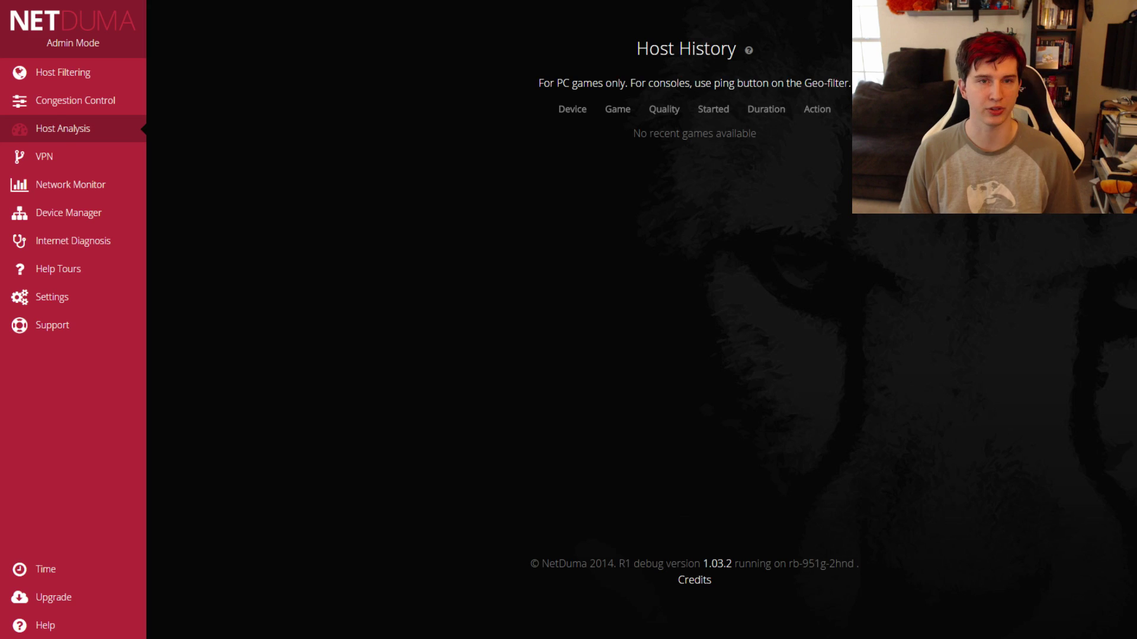
{"action": "left_click_drag", "start_coordinate": [540, 84], "coordinate": [851, 84]}
{"action": "left_click", "coordinate": [539, 84]}
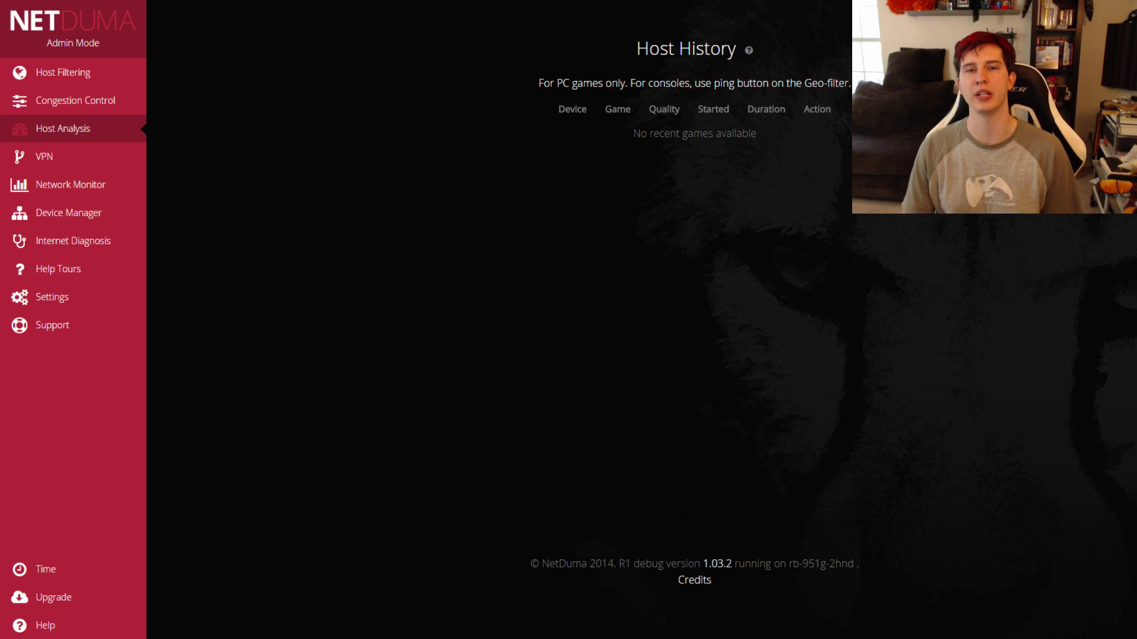
{"action": "left_click_drag", "start_coordinate": [539, 88], "coordinate": [669, 80]}
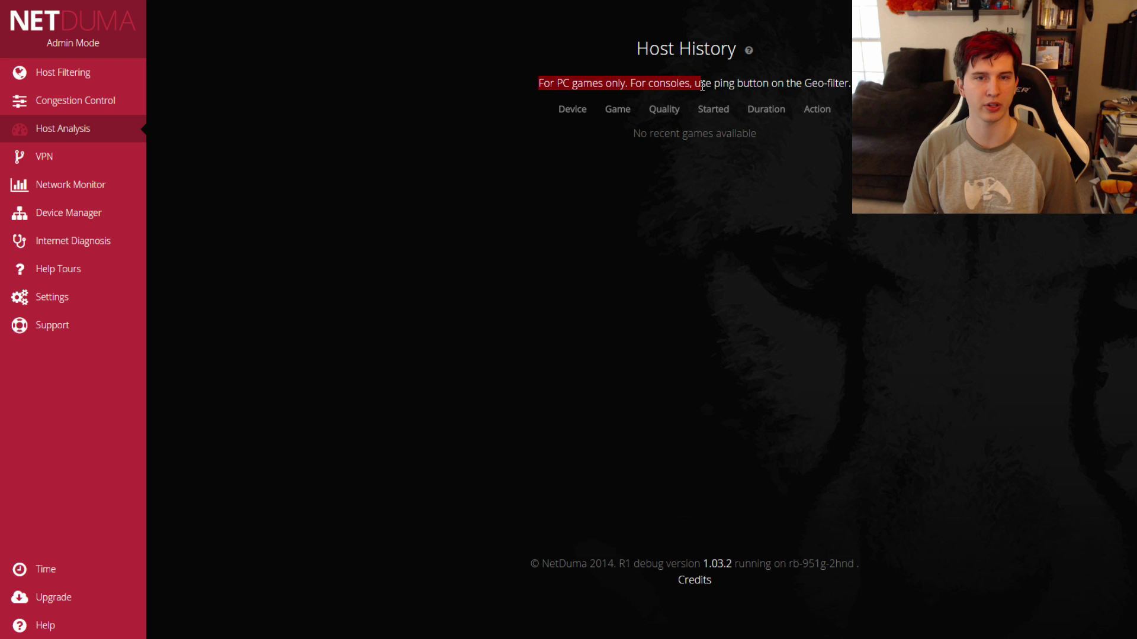
{"action": "left_click", "coordinate": [658, 88]}
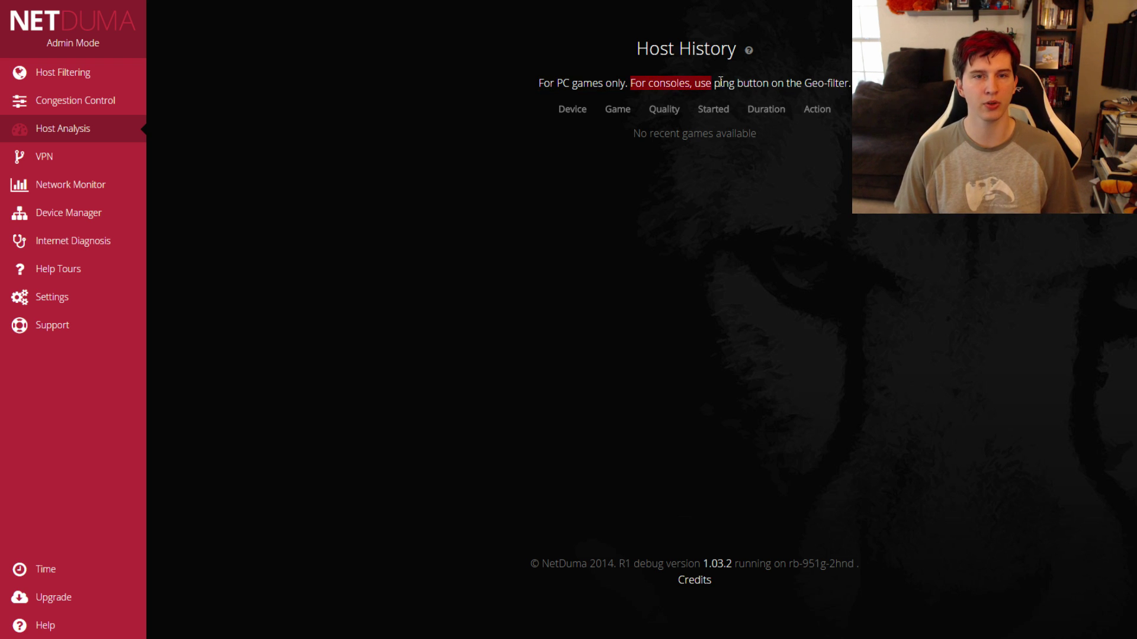
{"action": "left_click_drag", "start_coordinate": [720, 81], "coordinate": [851, 83]}
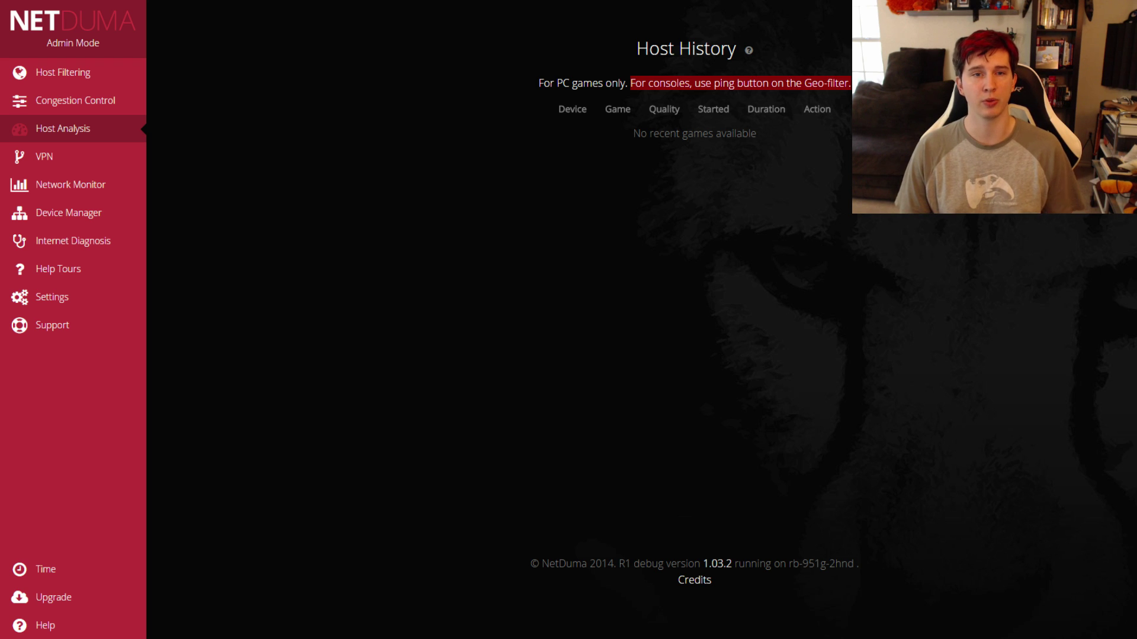
{"action": "left_click", "coordinate": [800, 86]}
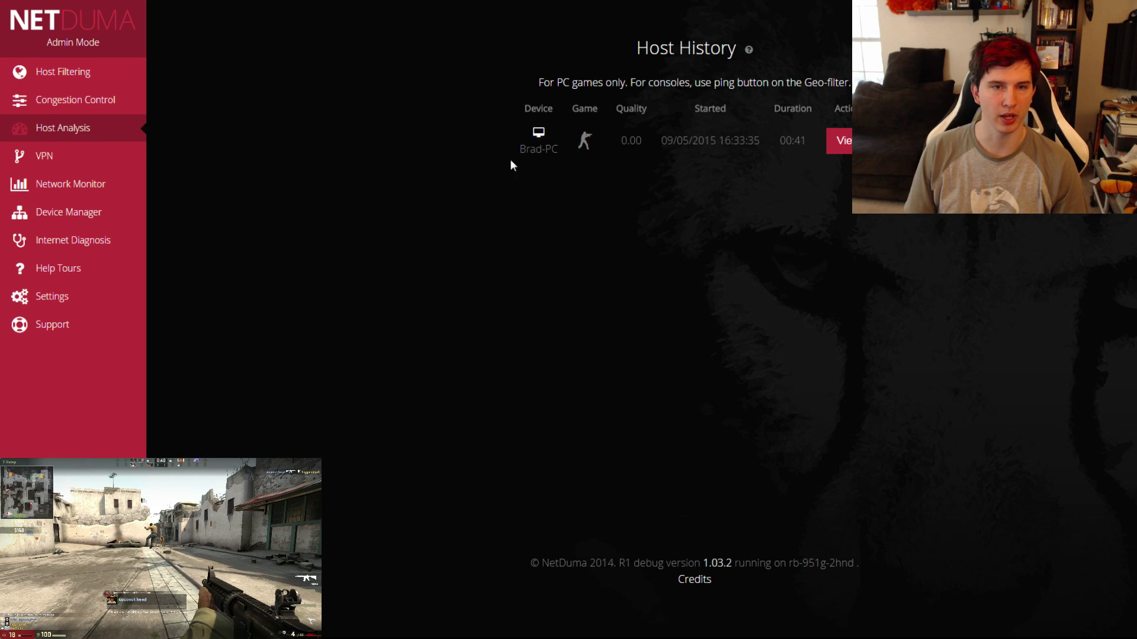
View the Brad-PC session's Host Metrics: latency, jitter, packet loss and send rate graphs
{"action": "left_click", "coordinate": [842, 141]}
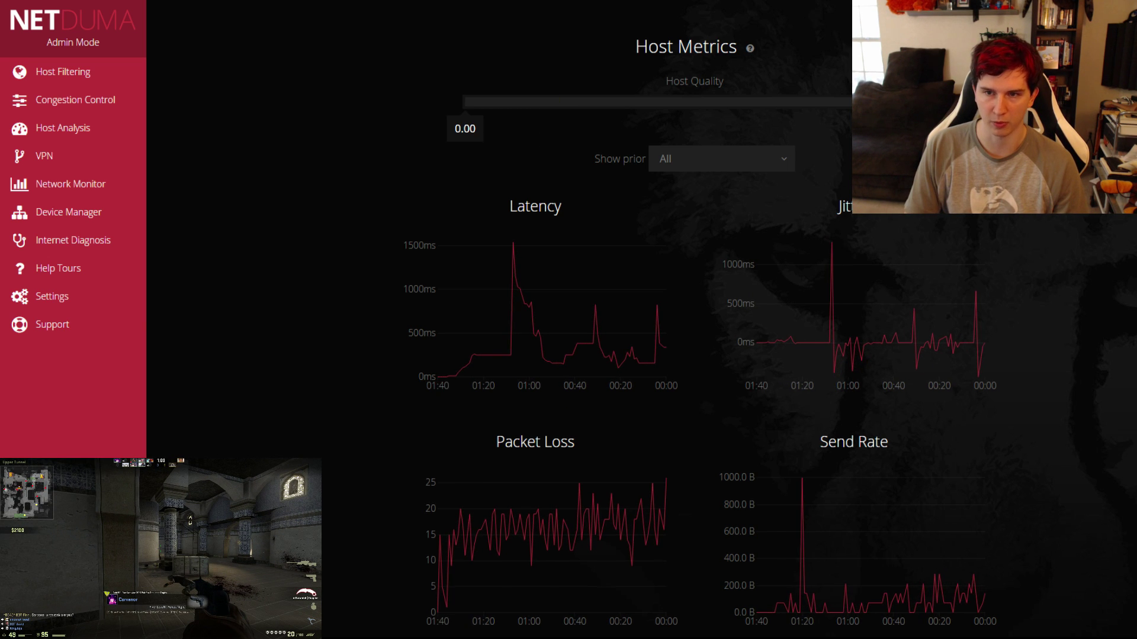
{"action": "scroll", "coordinate": [699, 332], "scroll_direction": "down", "scroll_amount": 3}
{"action": "scroll", "coordinate": [699, 332], "scroll_direction": "down", "scroll_amount": 3}
{"action": "scroll", "coordinate": [698, 332], "scroll_direction": "down", "scroll_amount": 3}
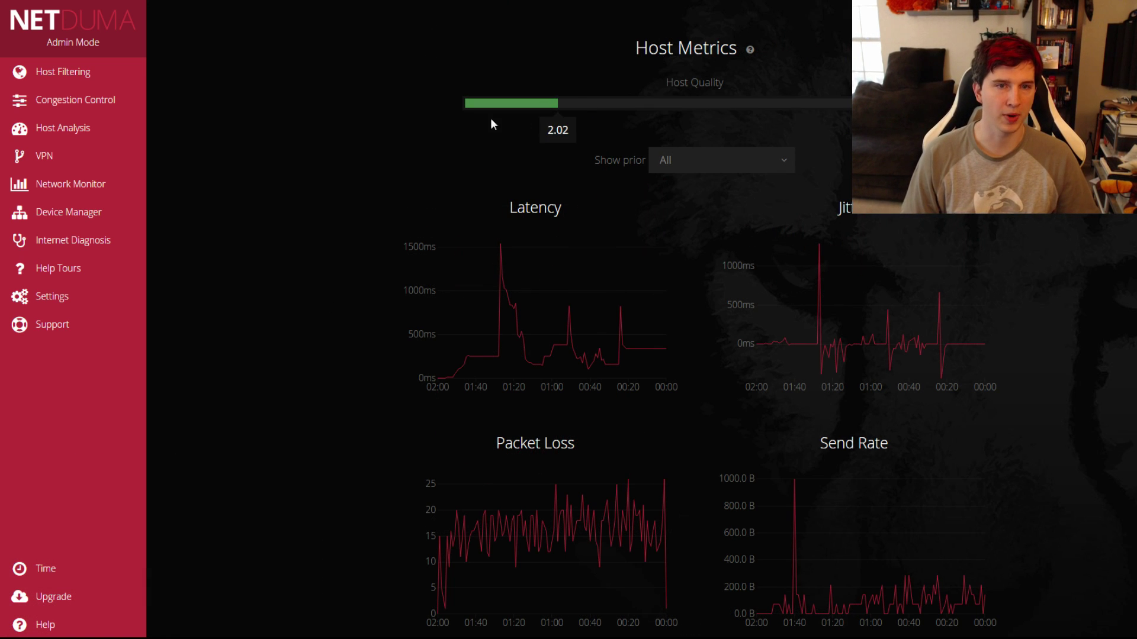
{"action": "left_click", "coordinate": [683, 160]}
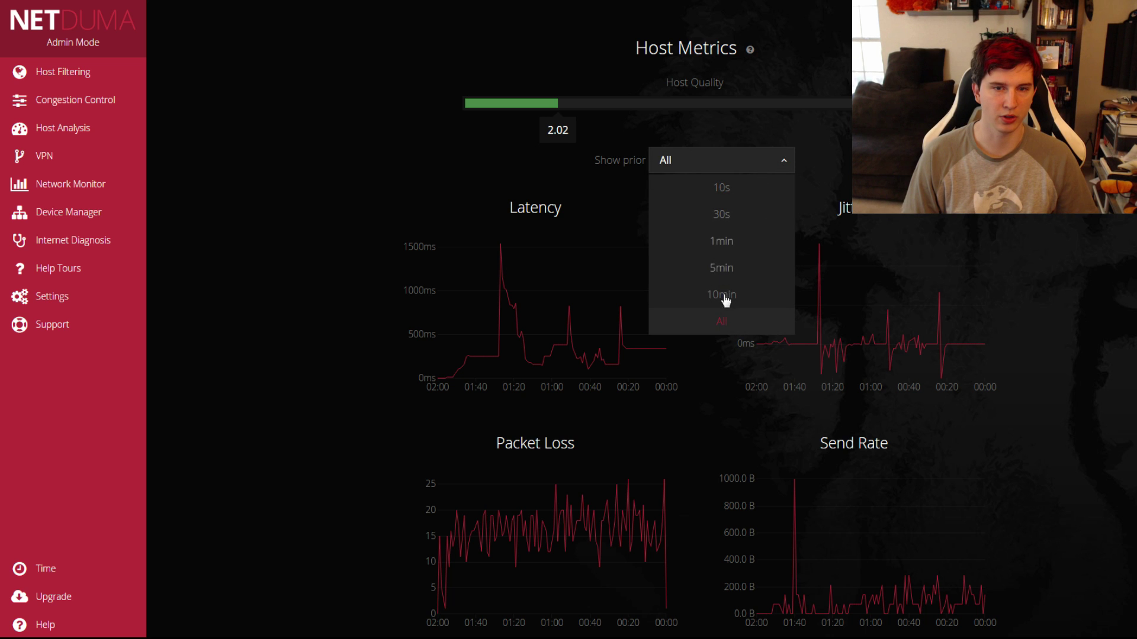
{"action": "left_click", "coordinate": [506, 193]}
{"action": "scroll", "coordinate": [380, 211], "scroll_direction": "down", "scroll_amount": 2}
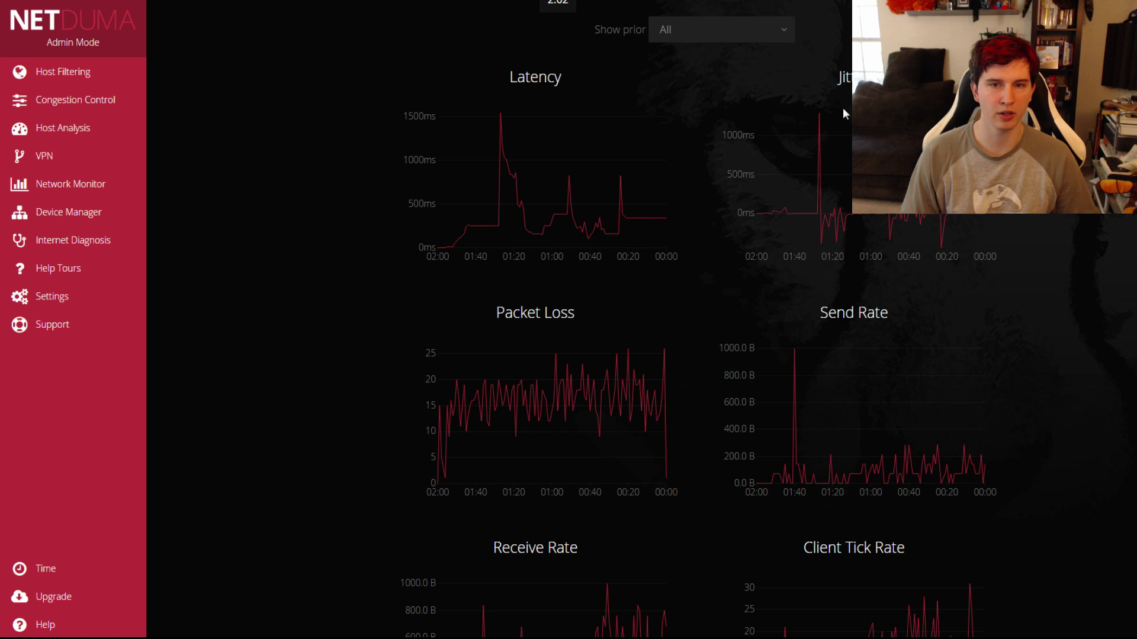
{"action": "scroll", "coordinate": [969, 272], "scroll_direction": "down", "scroll_amount": 3}
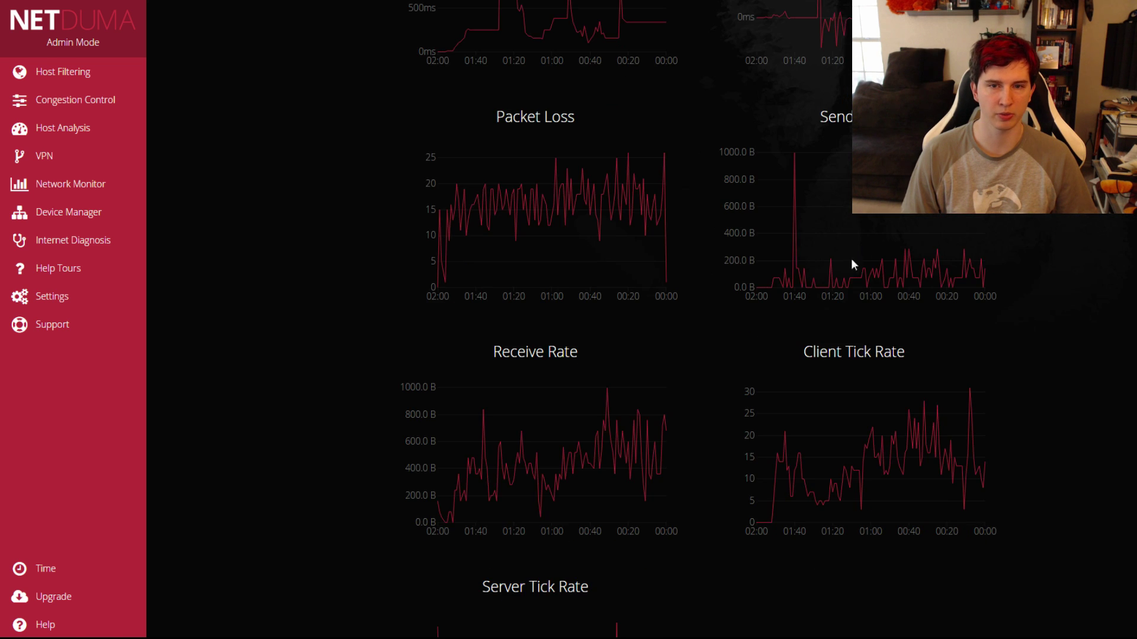
{"action": "scroll", "coordinate": [592, 385], "scroll_direction": "down", "scroll_amount": 2}
{"action": "scroll", "coordinate": [540, 433], "scroll_direction": "down", "scroll_amount": 2}
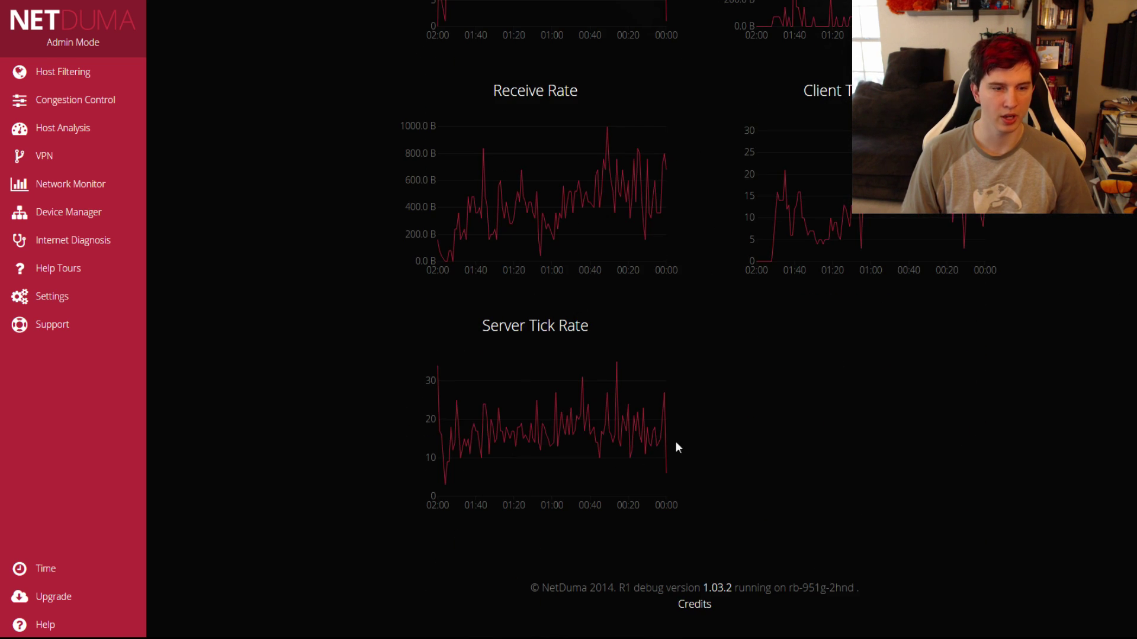
{"action": "scroll", "coordinate": [846, 249], "scroll_direction": "up", "scroll_amount": 3}
{"action": "scroll", "coordinate": [651, 89], "scroll_direction": "up", "scroll_amount": 3}
{"action": "scroll", "coordinate": [645, 195], "scroll_direction": "up", "scroll_amount": 2}
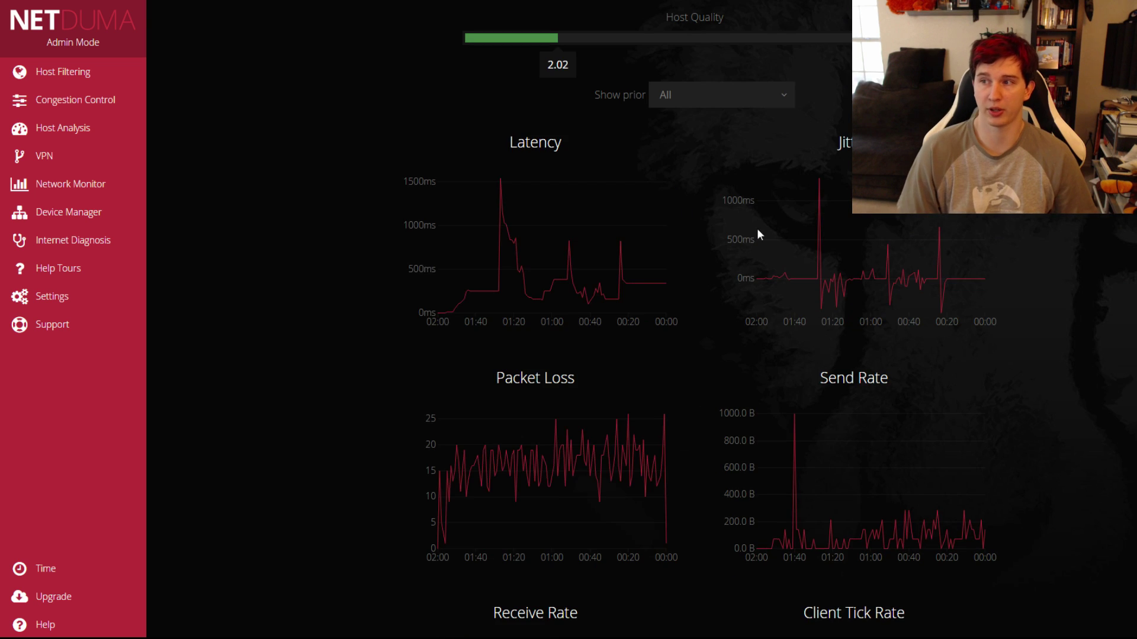
{"action": "scroll", "coordinate": [758, 232], "scroll_direction": "up", "scroll_amount": 1}
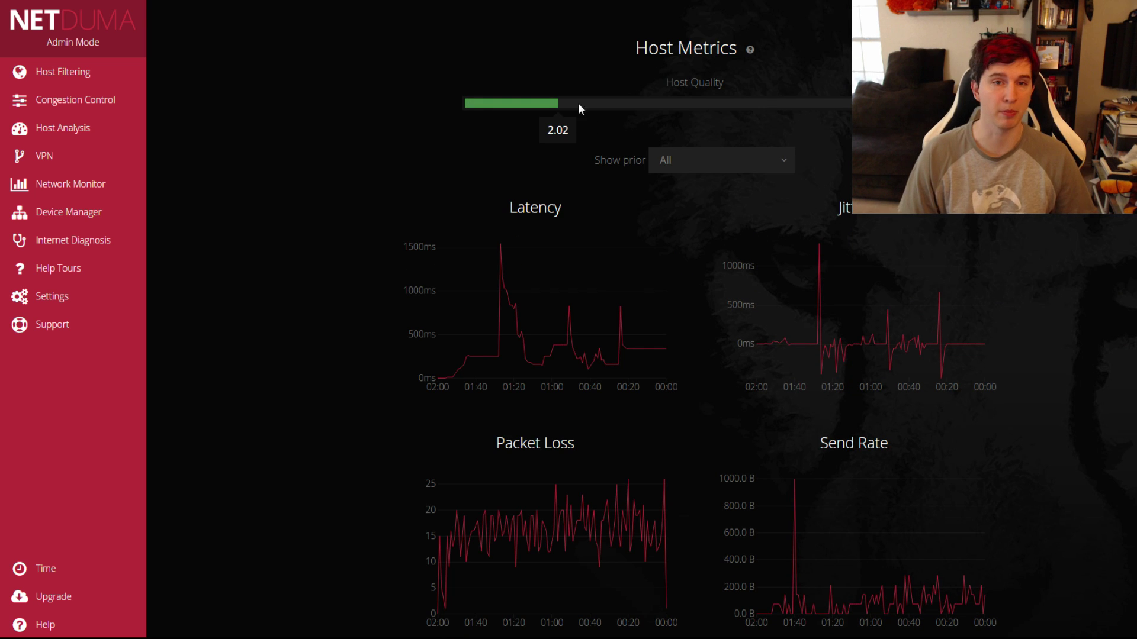
{"action": "left_click", "coordinate": [116, 168]}
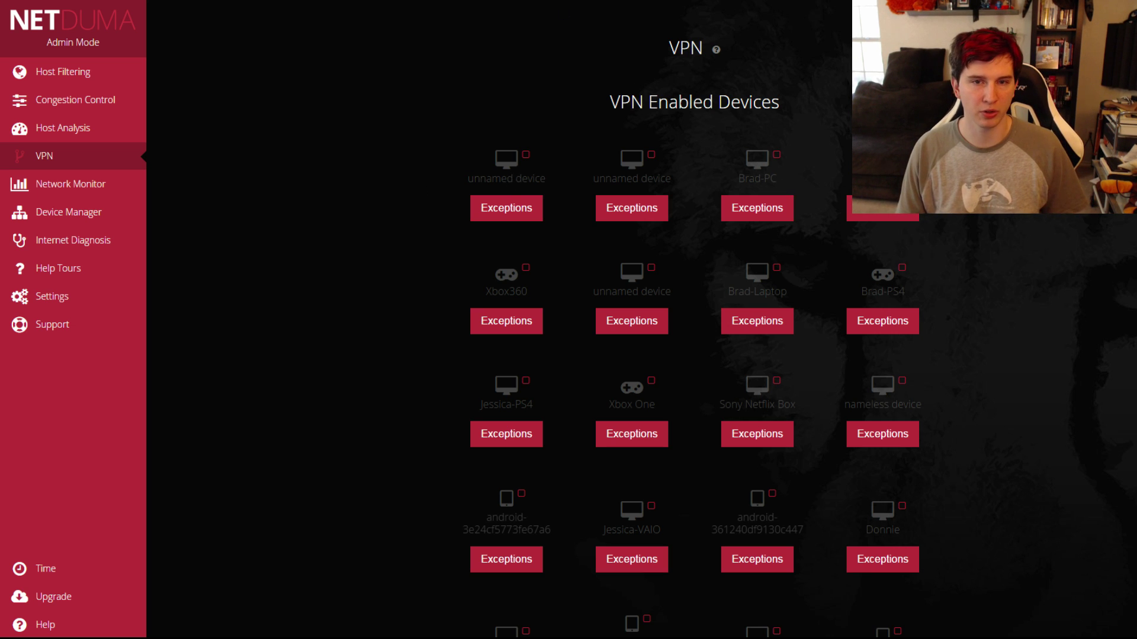
{"action": "scroll", "coordinate": [968, 410], "scroll_direction": "down", "scroll_amount": 2}
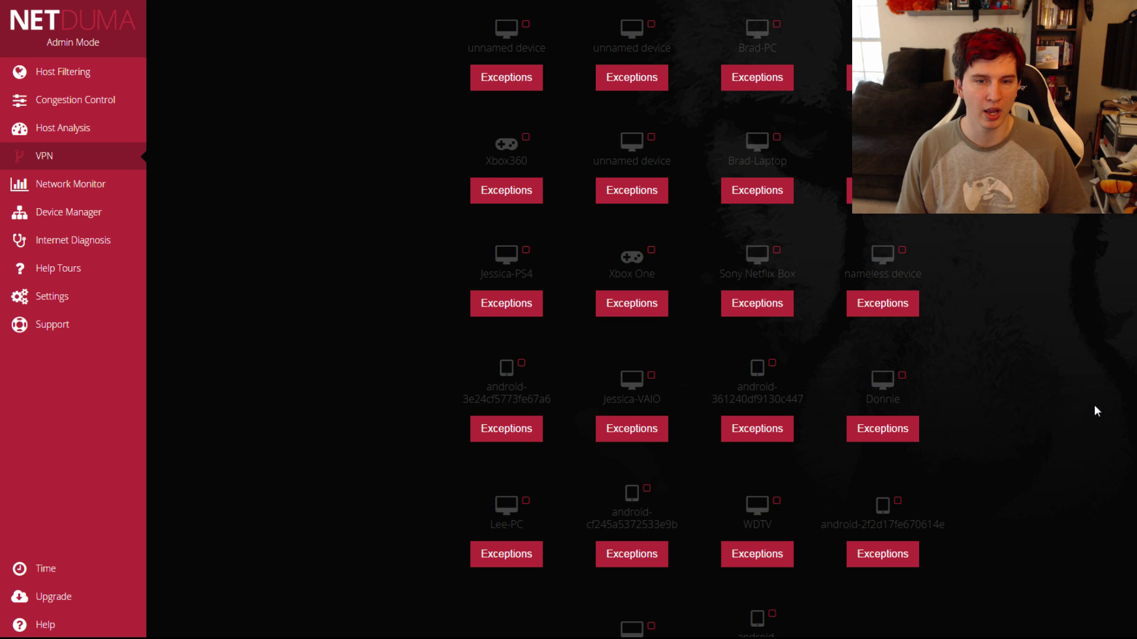
{"action": "scroll", "coordinate": [1095, 406], "scroll_direction": "up", "scroll_amount": 2}
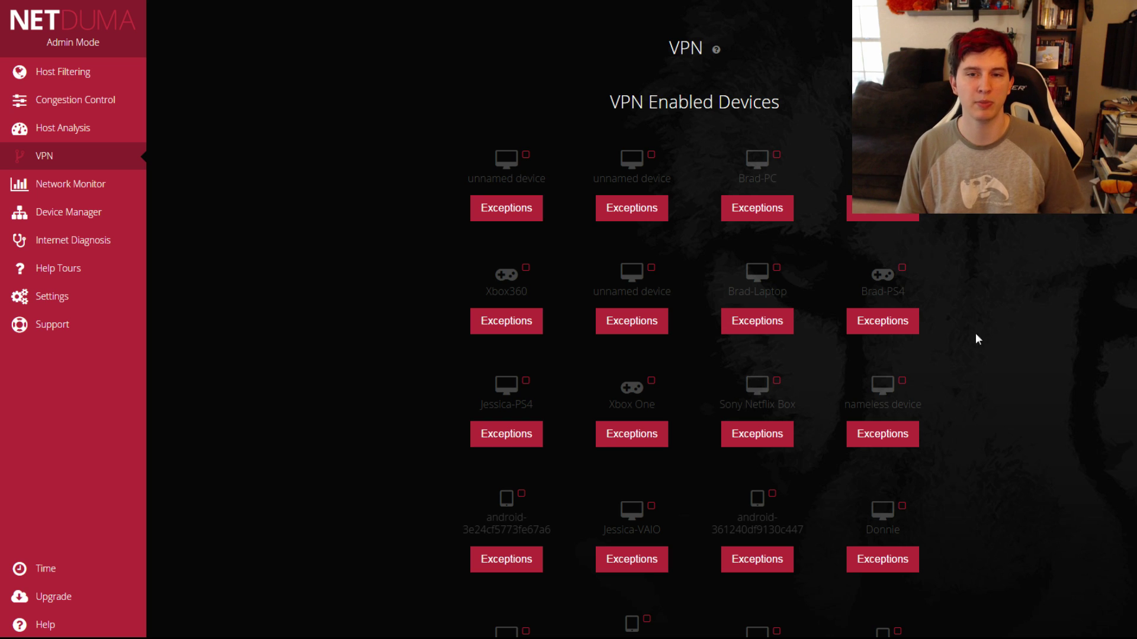
{"action": "left_click", "coordinate": [886, 287]}
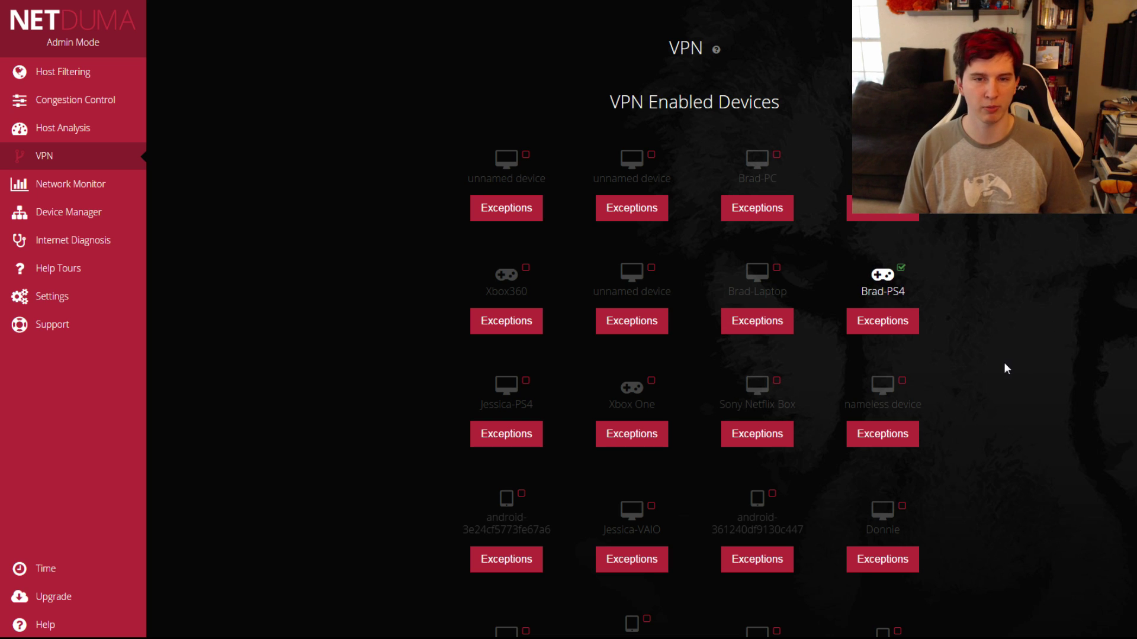
{"action": "left_click", "coordinate": [764, 286]}
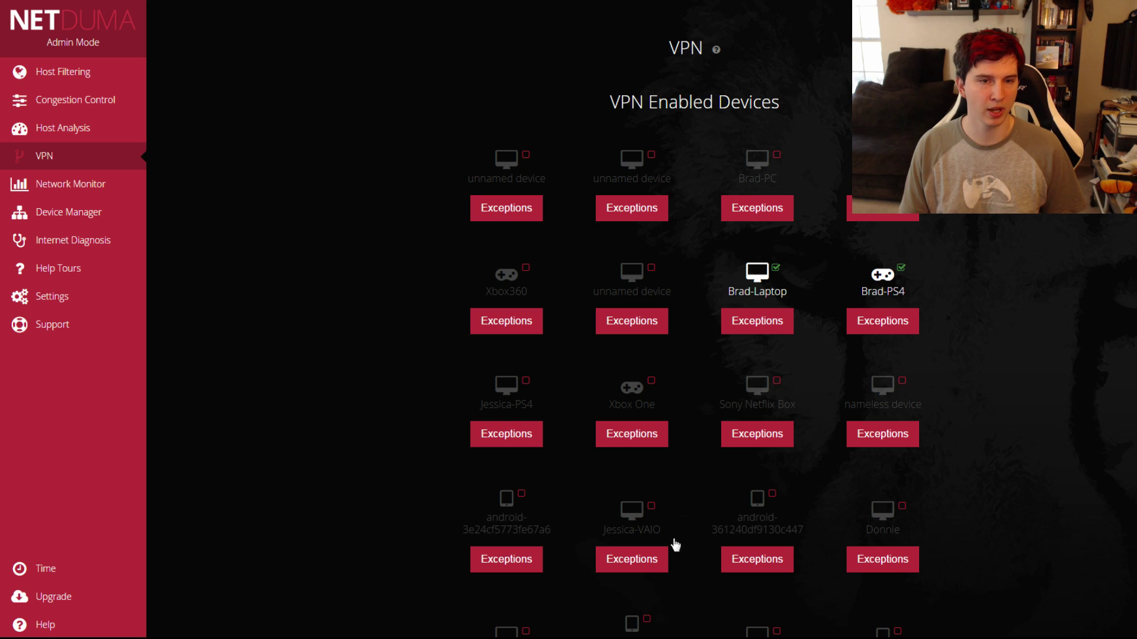
{"action": "left_click", "coordinate": [517, 384]}
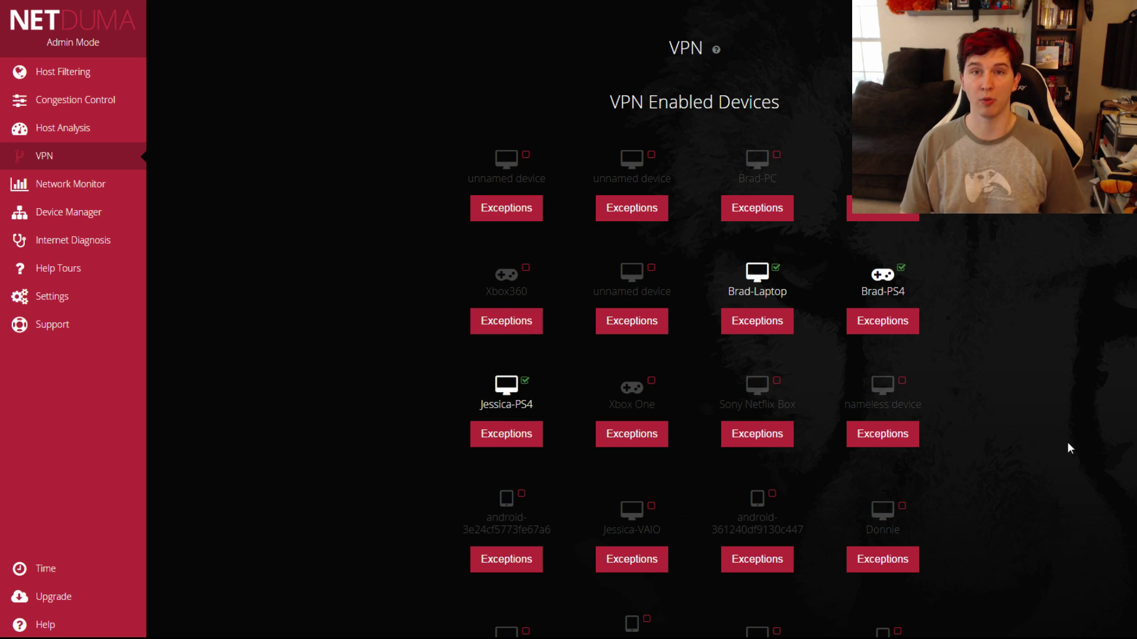
{"action": "left_click", "coordinate": [520, 384]}
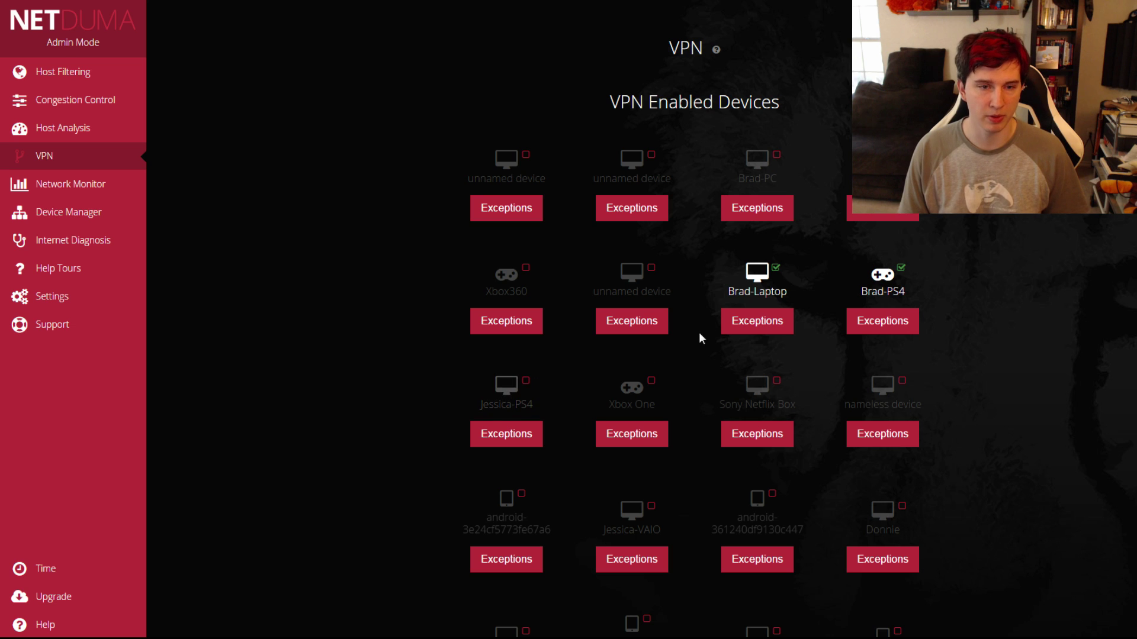
{"action": "left_click", "coordinate": [766, 288]}
{"action": "left_click", "coordinate": [883, 283]}
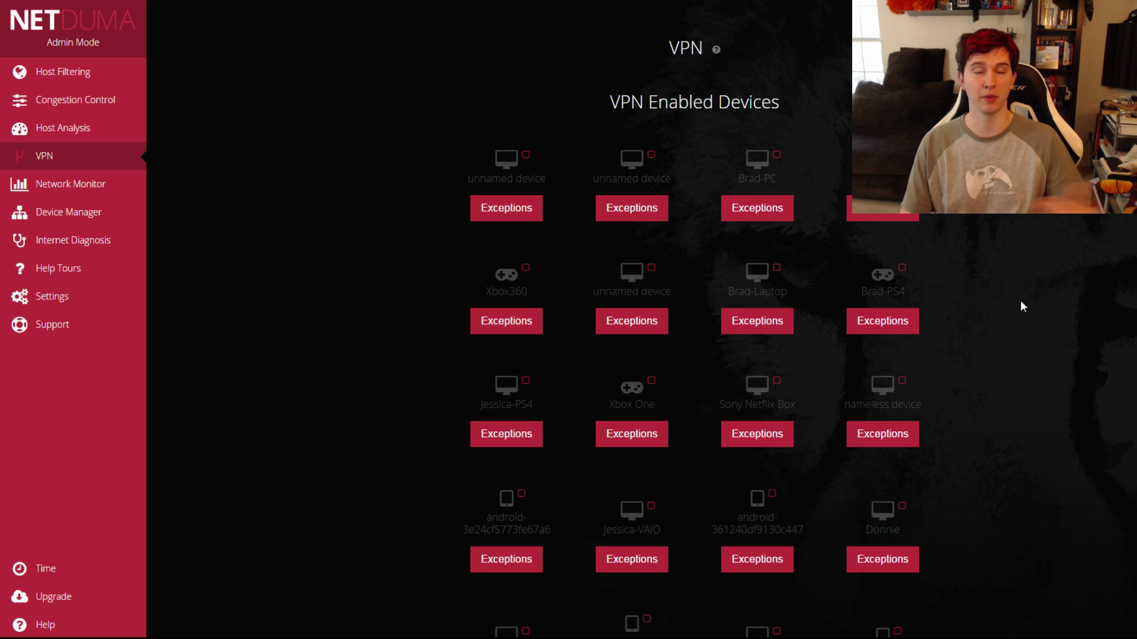
{"action": "scroll", "coordinate": [1016, 320], "scroll_direction": "down", "scroll_amount": 3}
{"action": "scroll", "coordinate": [1011, 327], "scroll_direction": "down", "scroll_amount": 2}
{"action": "scroll", "coordinate": [1011, 328], "scroll_direction": "down", "scroll_amount": 3}
{"action": "scroll", "coordinate": [1012, 327], "scroll_direction": "down", "scroll_amount": 2}
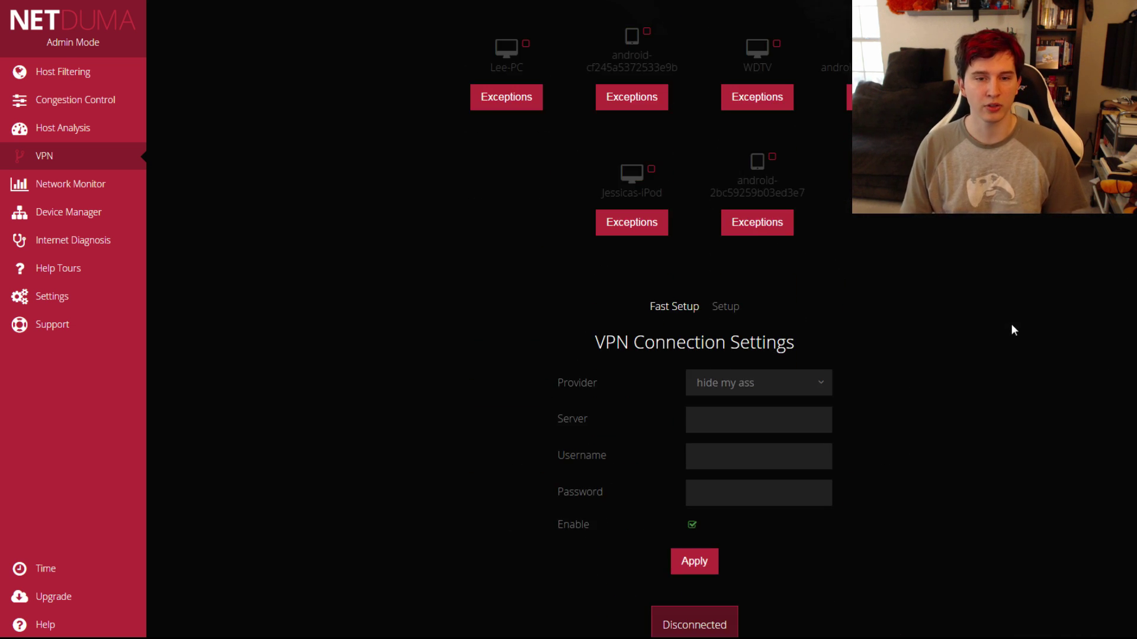
{"action": "scroll", "coordinate": [1011, 330], "scroll_direction": "down", "scroll_amount": 2}
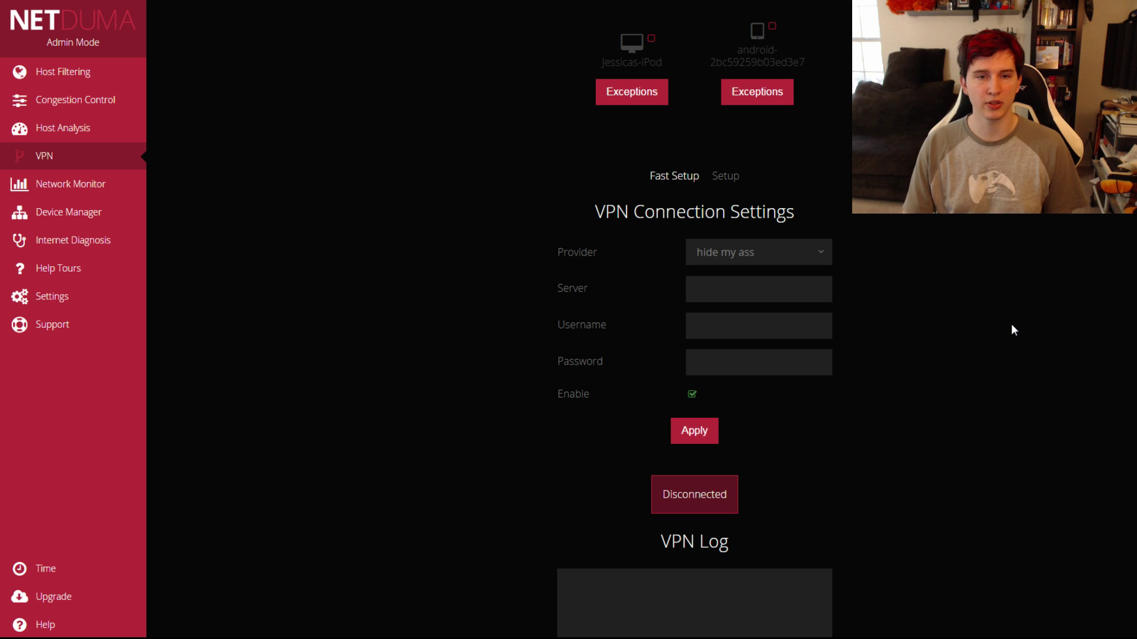
{"action": "left_click", "coordinate": [817, 262]}
{"action": "left_click", "coordinate": [901, 256]}
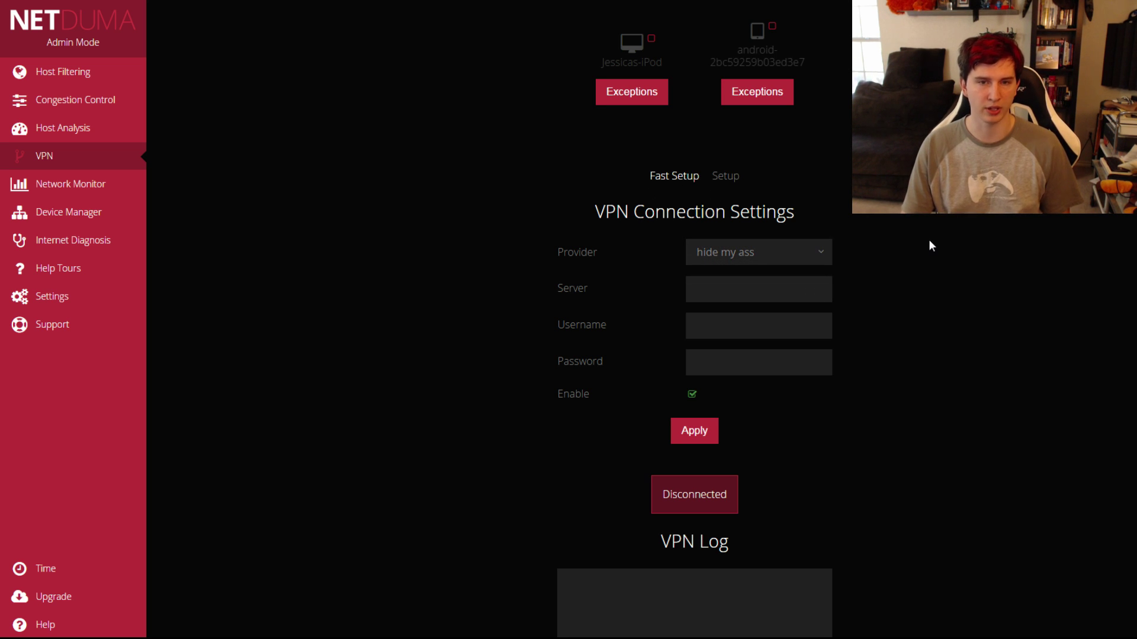
{"action": "left_click", "coordinate": [736, 281]}
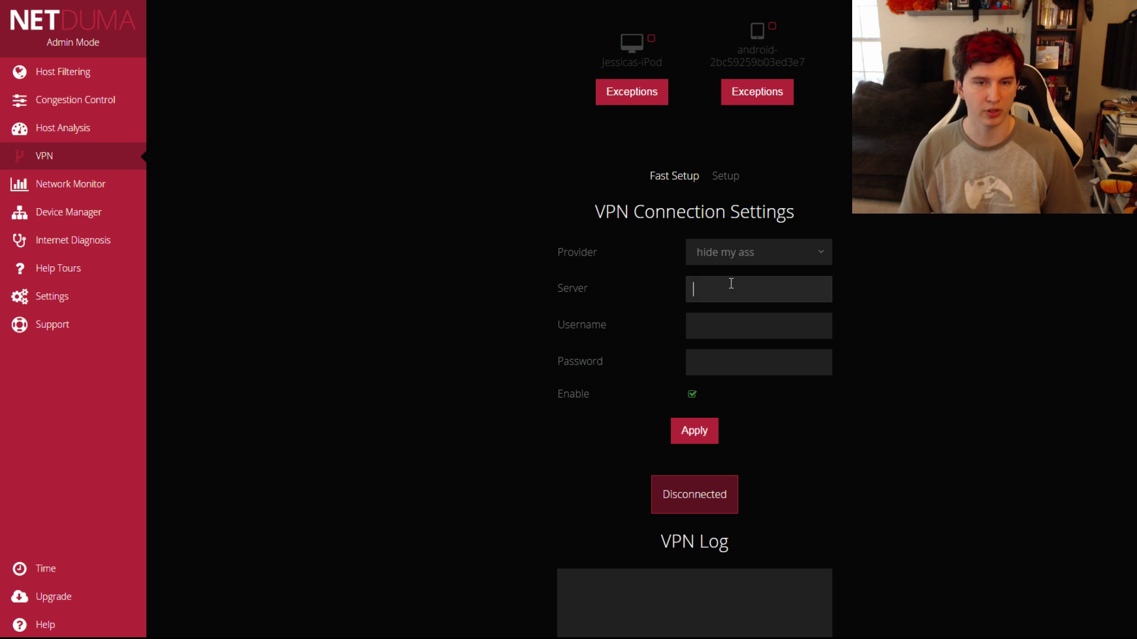
{"action": "left_click", "coordinate": [719, 323]}
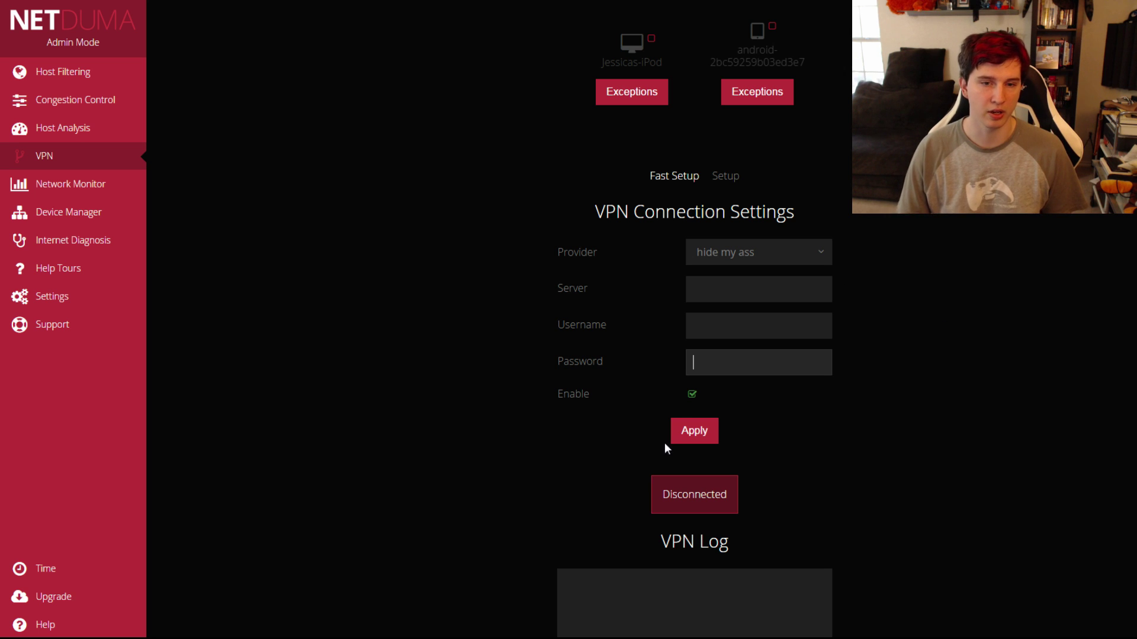
{"action": "scroll", "coordinate": [860, 438], "scroll_direction": "down", "scroll_amount": 3}
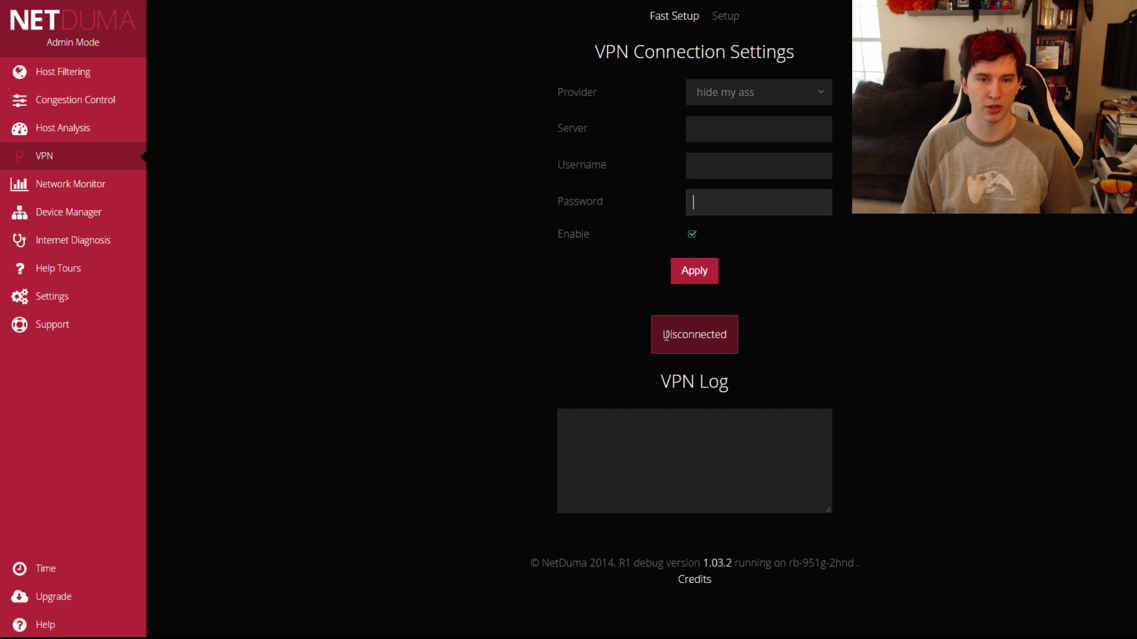
{"action": "scroll", "coordinate": [837, 354], "scroll_direction": "up", "scroll_amount": 3}
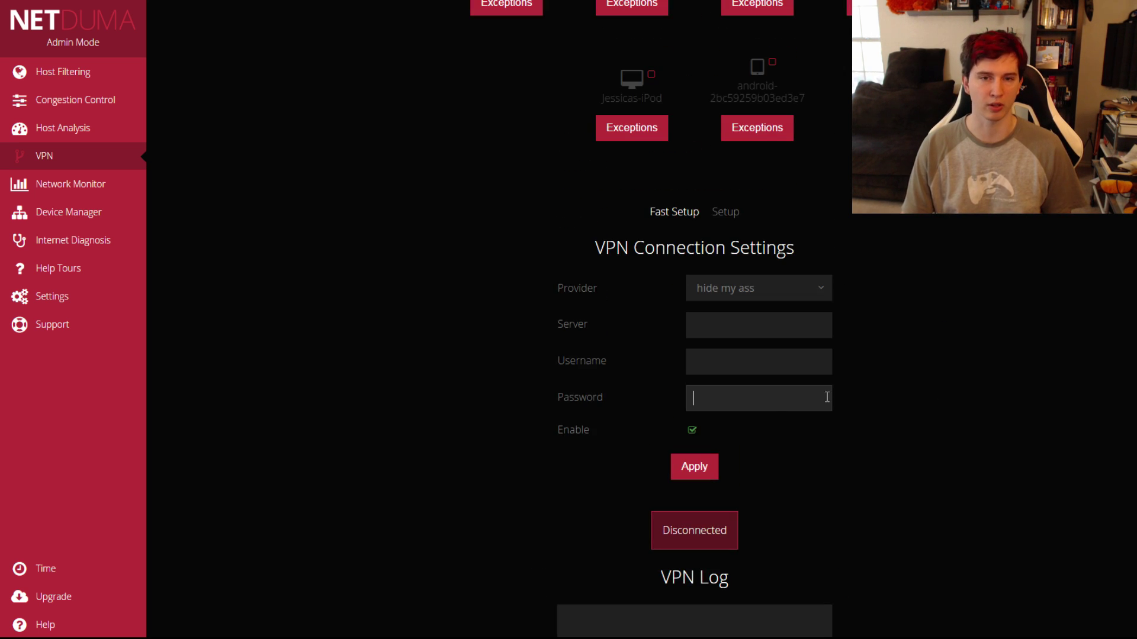
{"action": "left_click", "coordinate": [719, 214]}
{"action": "scroll", "coordinate": [818, 251], "scroll_direction": "down", "scroll_amount": 1}
{"action": "scroll", "coordinate": [817, 251], "scroll_direction": "up", "scroll_amount": 1}
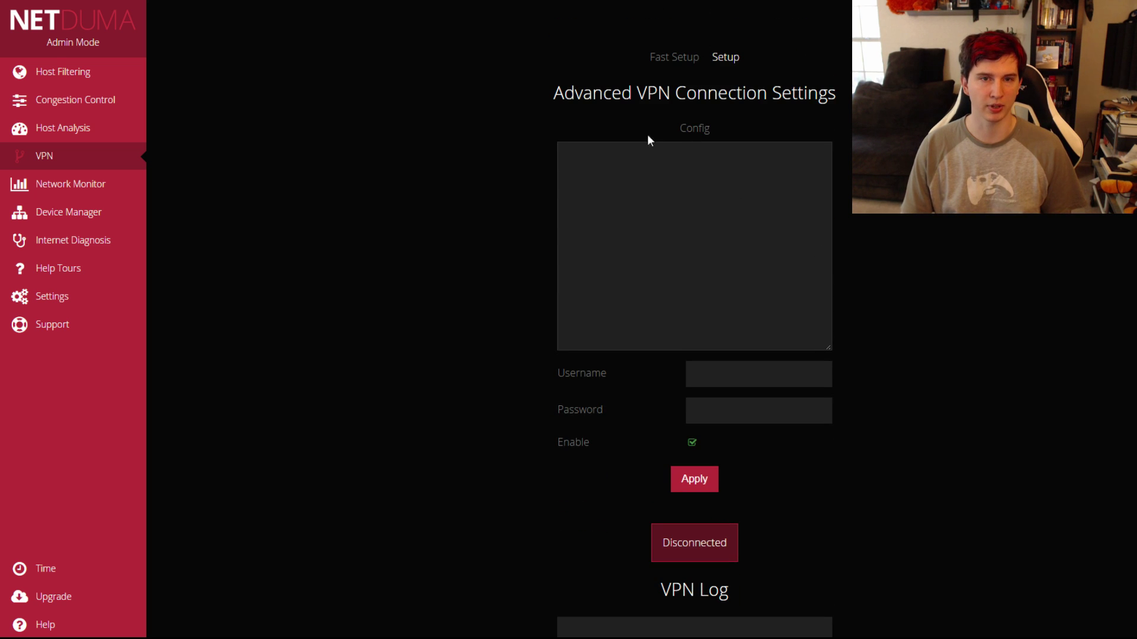
{"action": "scroll", "coordinate": [817, 306], "scroll_direction": "up", "scroll_amount": 2}
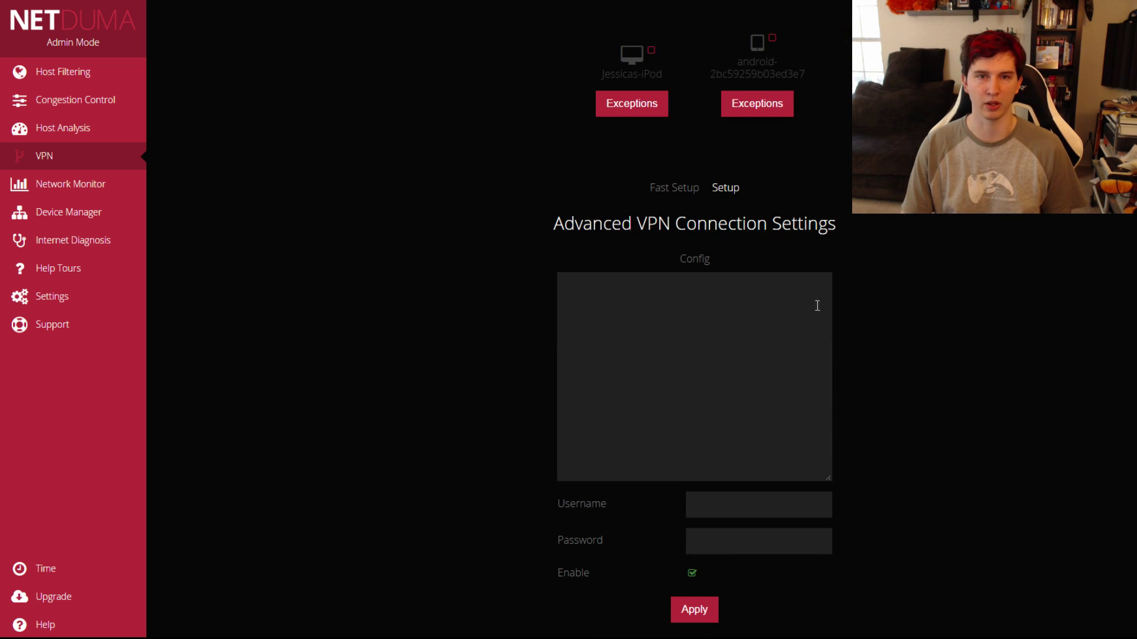
{"action": "left_click", "coordinate": [663, 191]}
{"action": "scroll", "coordinate": [873, 263], "scroll_direction": "up", "scroll_amount": 2}
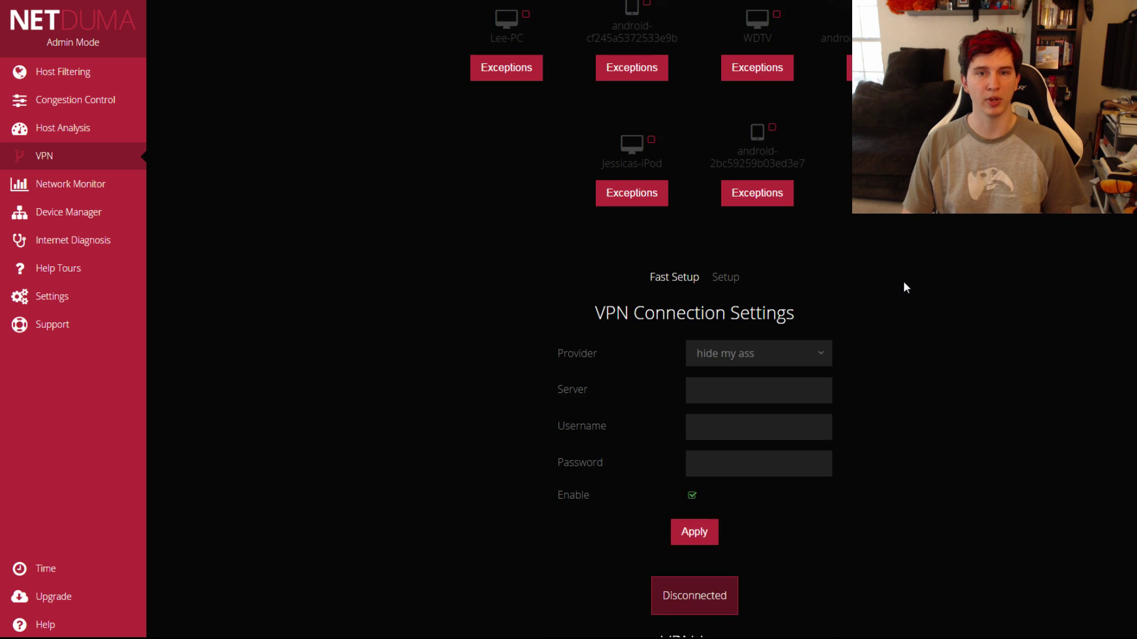
{"action": "scroll", "coordinate": [904, 284], "scroll_direction": "up", "scroll_amount": 5}
{"action": "scroll", "coordinate": [966, 326], "scroll_direction": "up", "scroll_amount": 3}
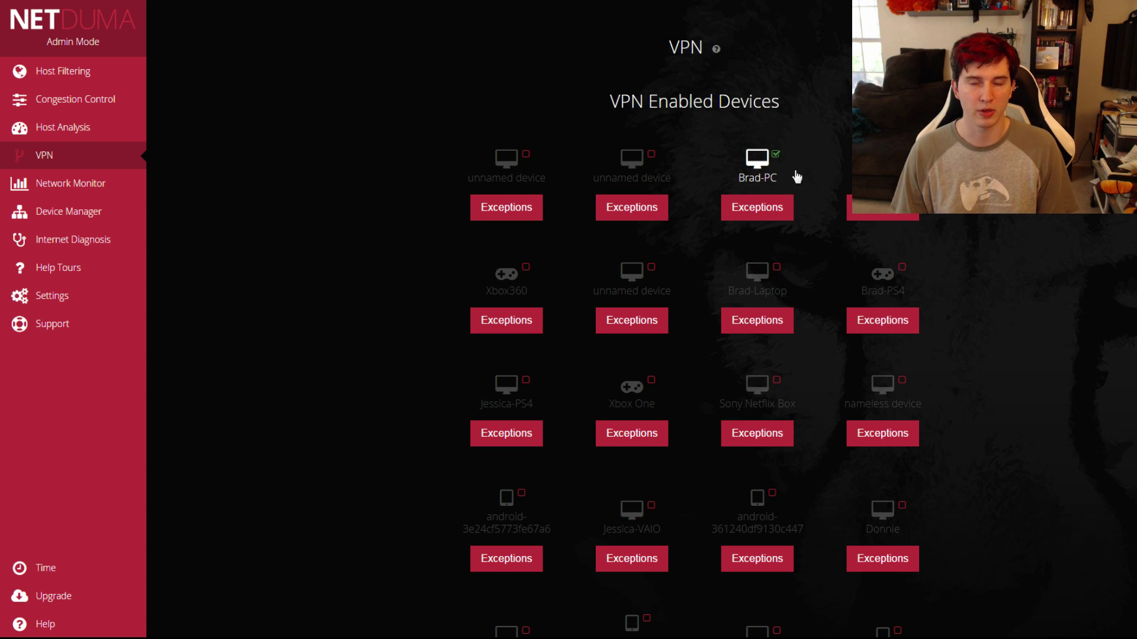
Inspect Brad-PC's Add Exception form and its Advanced port options, then close it unsaved and return to VPN
{"action": "left_click", "coordinate": [766, 219]}
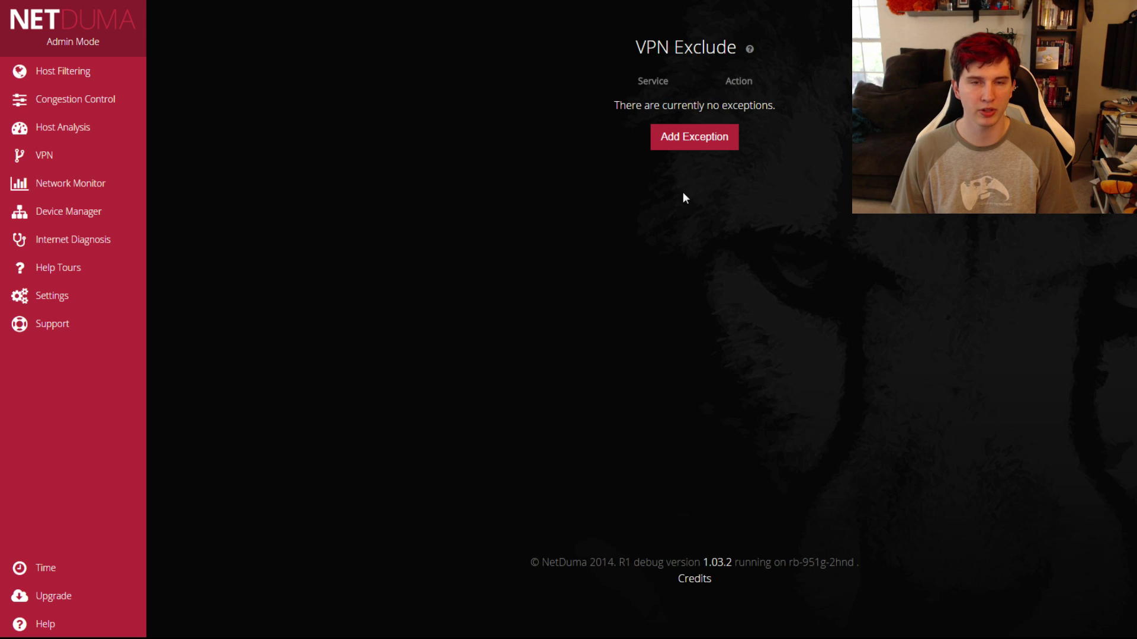
{"action": "left_click", "coordinate": [673, 146]}
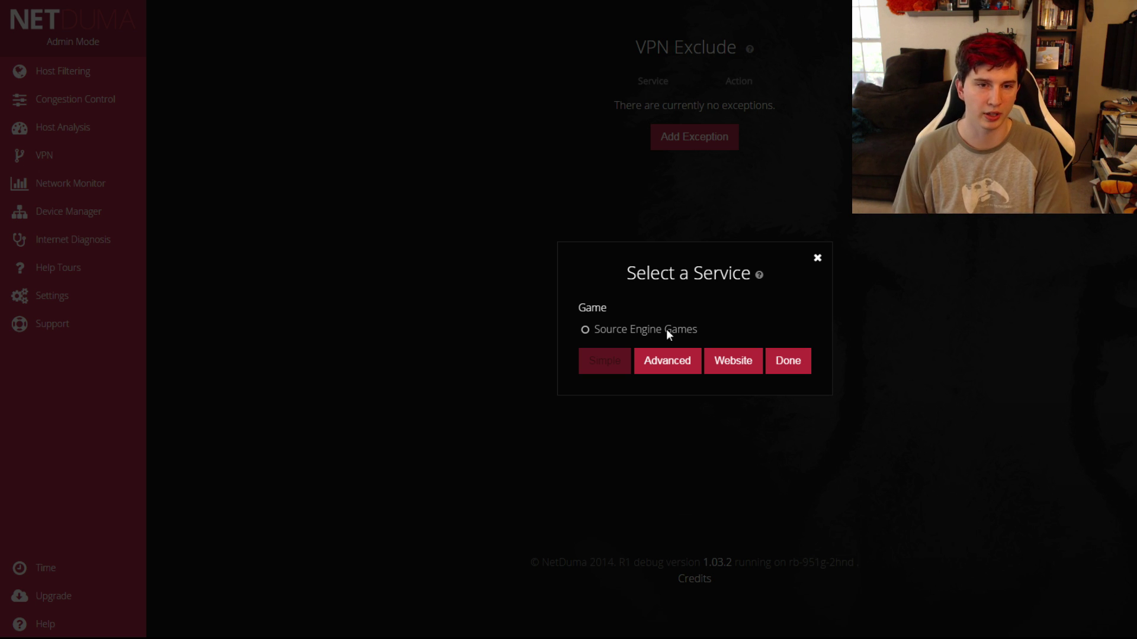
{"action": "left_click", "coordinate": [665, 362]}
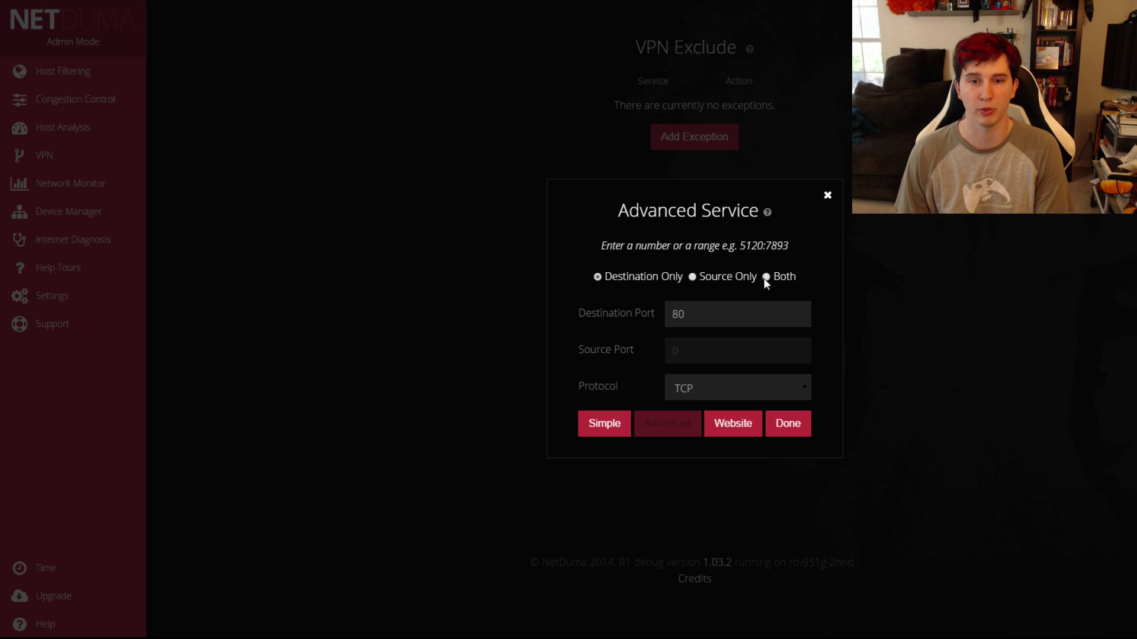
{"action": "left_click", "coordinate": [828, 196]}
{"action": "left_click", "coordinate": [94, 153]}
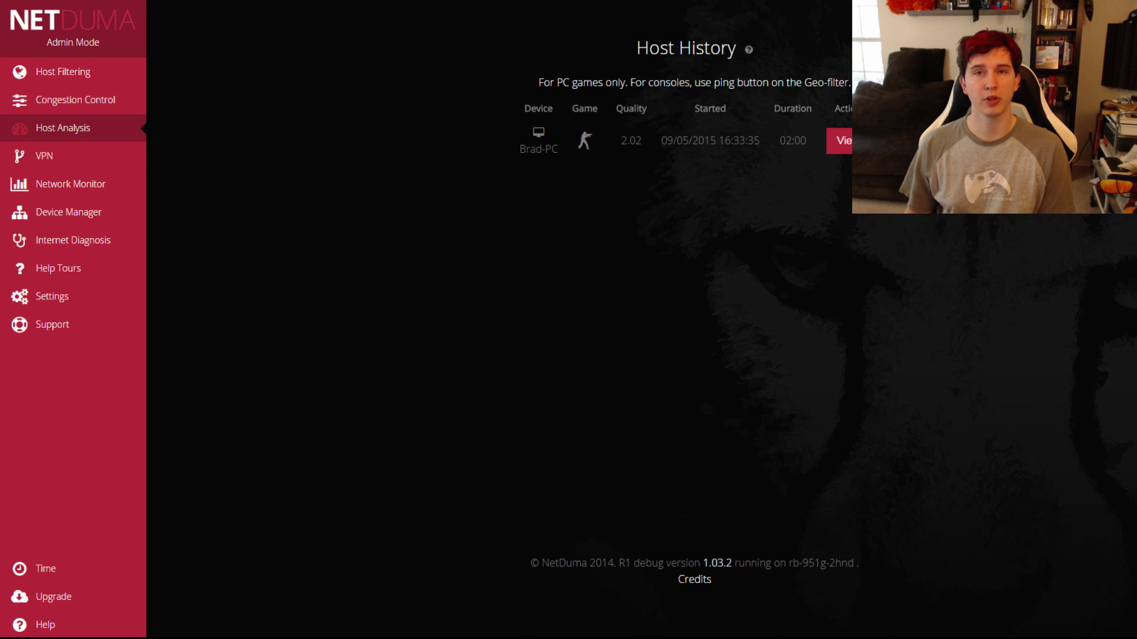
Scroll through Network Monitor's per-device Download and Upload usage charts
{"action": "left_click", "coordinate": [87, 191]}
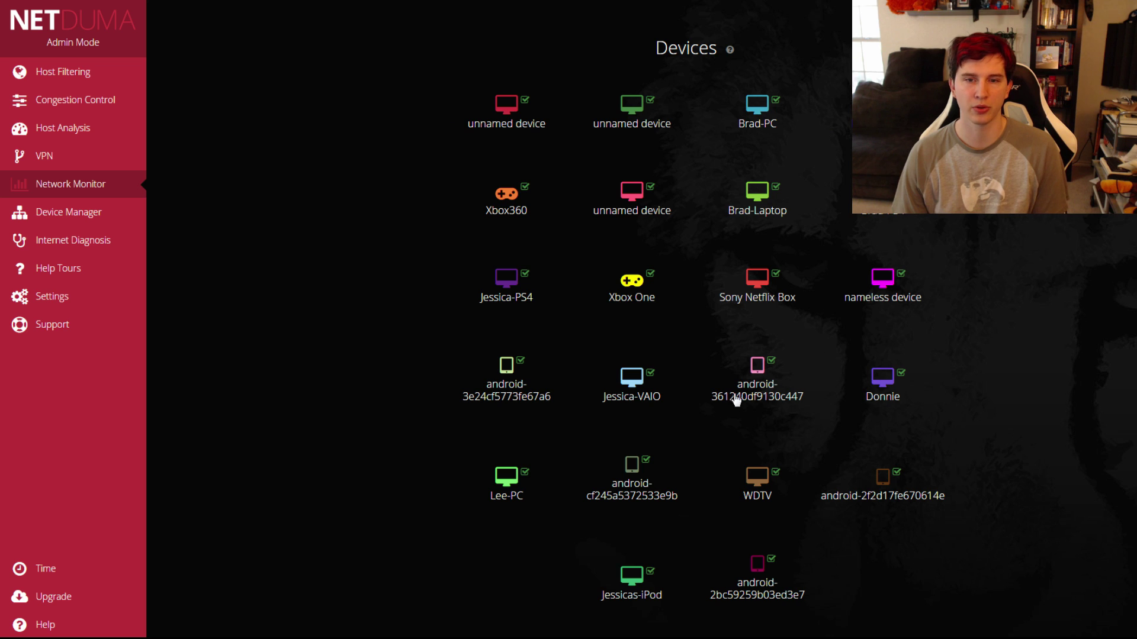
{"action": "scroll", "coordinate": [1045, 315], "scroll_direction": "down", "scroll_amount": 3}
{"action": "scroll", "coordinate": [1052, 317], "scroll_direction": "down", "scroll_amount": 4}
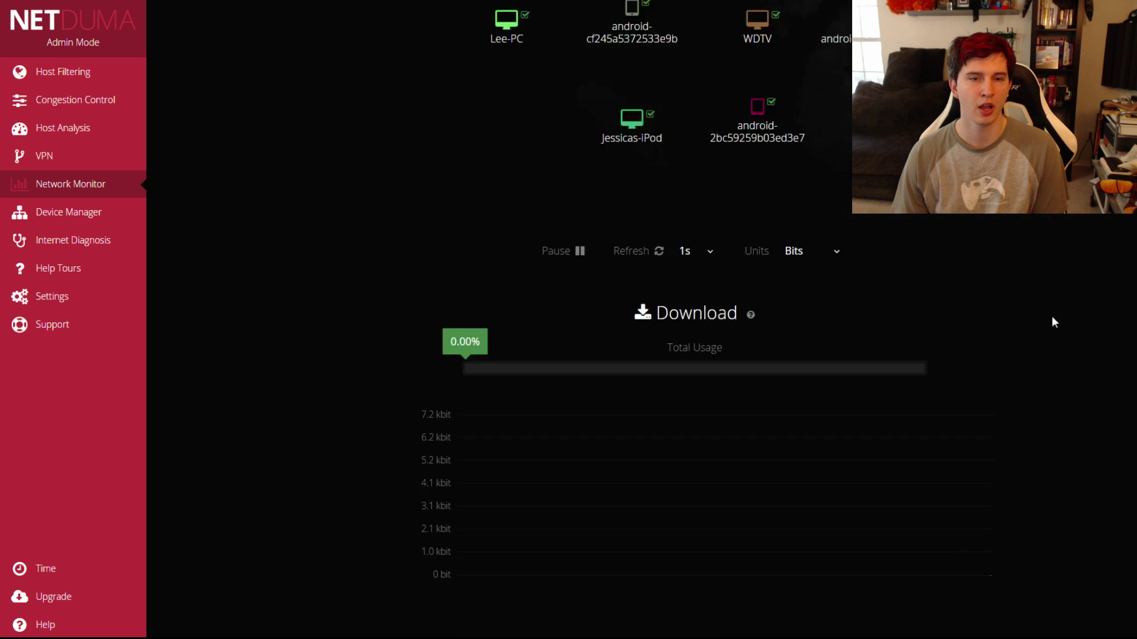
{"action": "scroll", "coordinate": [1052, 317], "scroll_direction": "down", "scroll_amount": 3}
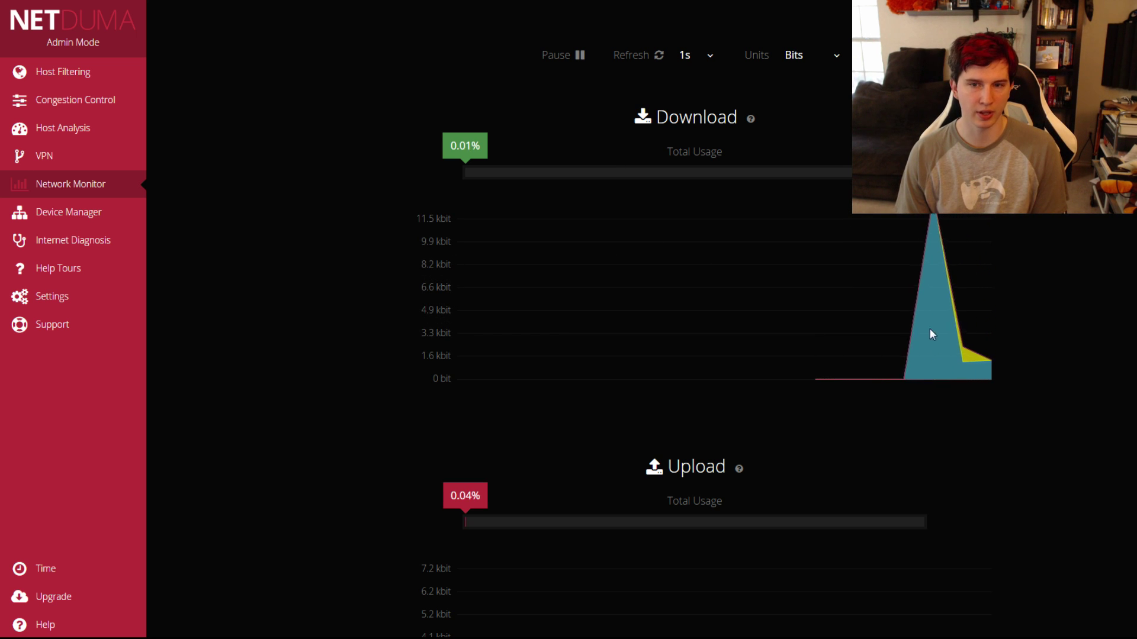
{"action": "scroll", "coordinate": [930, 349], "scroll_direction": "up", "scroll_amount": 2}
{"action": "scroll", "coordinate": [929, 349], "scroll_direction": "up", "scroll_amount": 5}
{"action": "scroll", "coordinate": [930, 348], "scroll_direction": "up", "scroll_amount": 1}
{"action": "scroll", "coordinate": [879, 343], "scroll_direction": "up", "scroll_amount": 2}
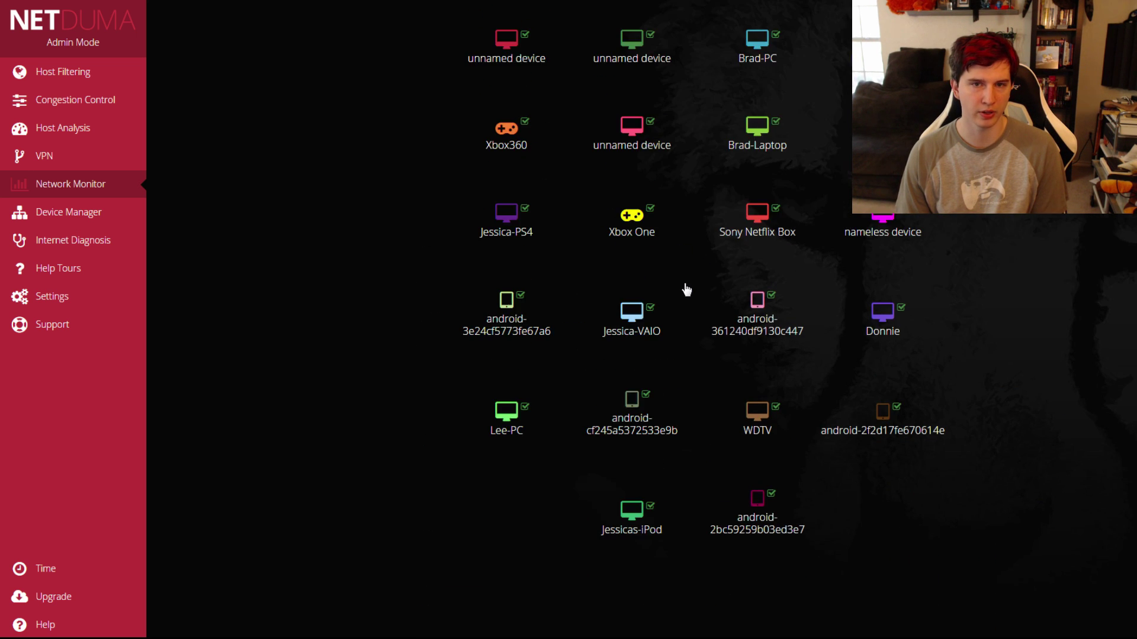
{"action": "scroll", "coordinate": [686, 289], "scroll_direction": "up", "scroll_amount": 1}
{"action": "scroll", "coordinate": [826, 300], "scroll_direction": "down", "scroll_amount": 8}
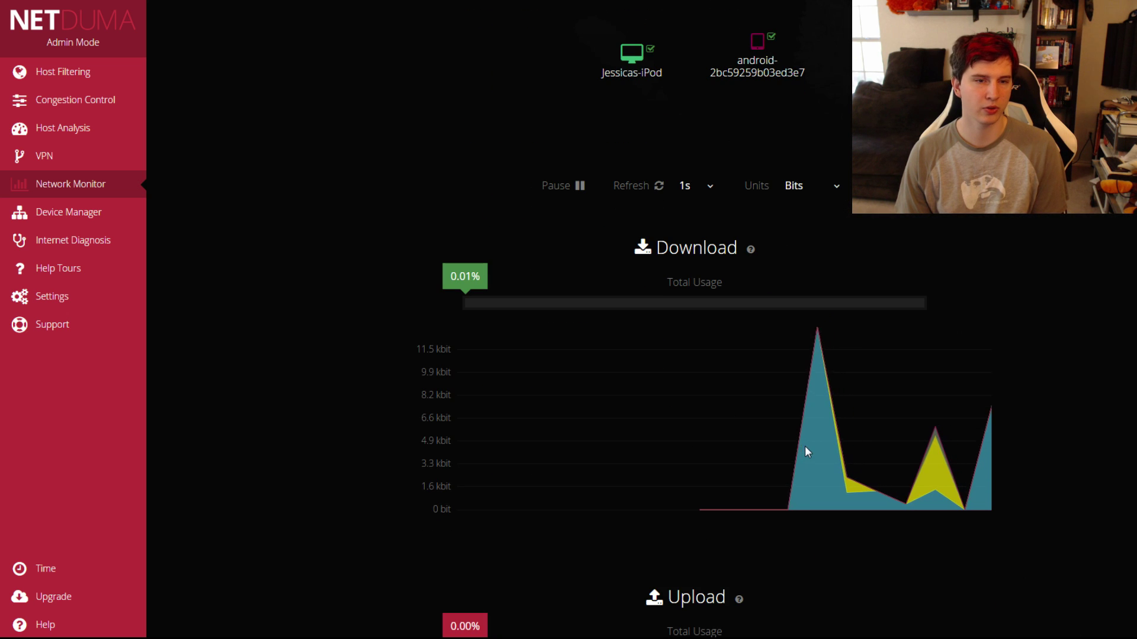
{"action": "scroll", "coordinate": [933, 427], "scroll_direction": "down", "scroll_amount": 4}
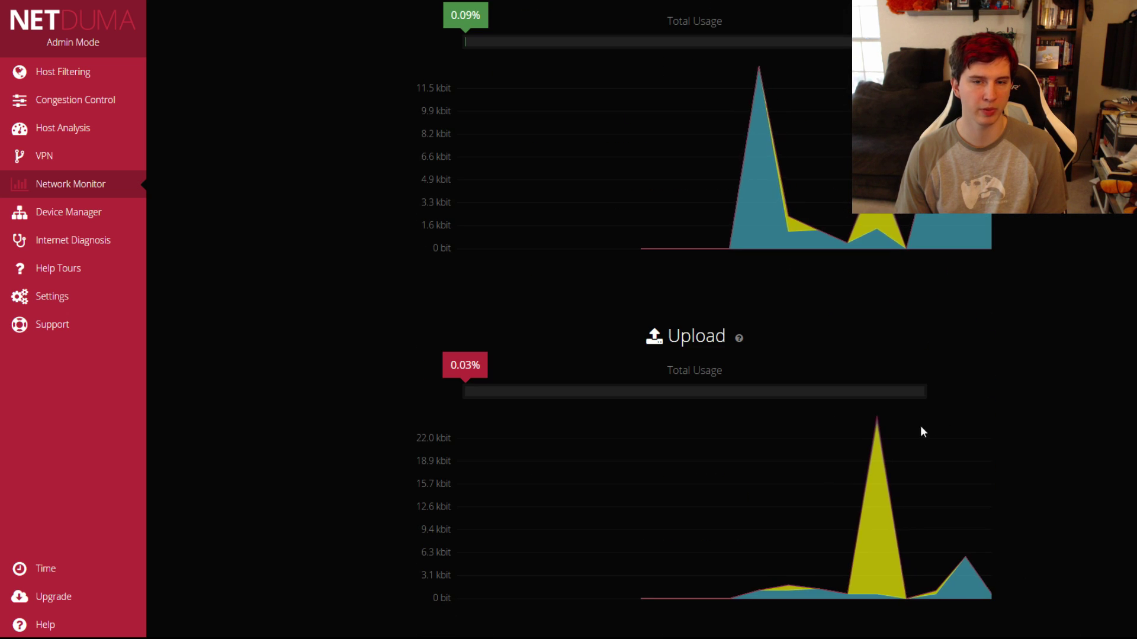
{"action": "scroll", "coordinate": [822, 349], "scroll_direction": "up", "scroll_amount": 1}
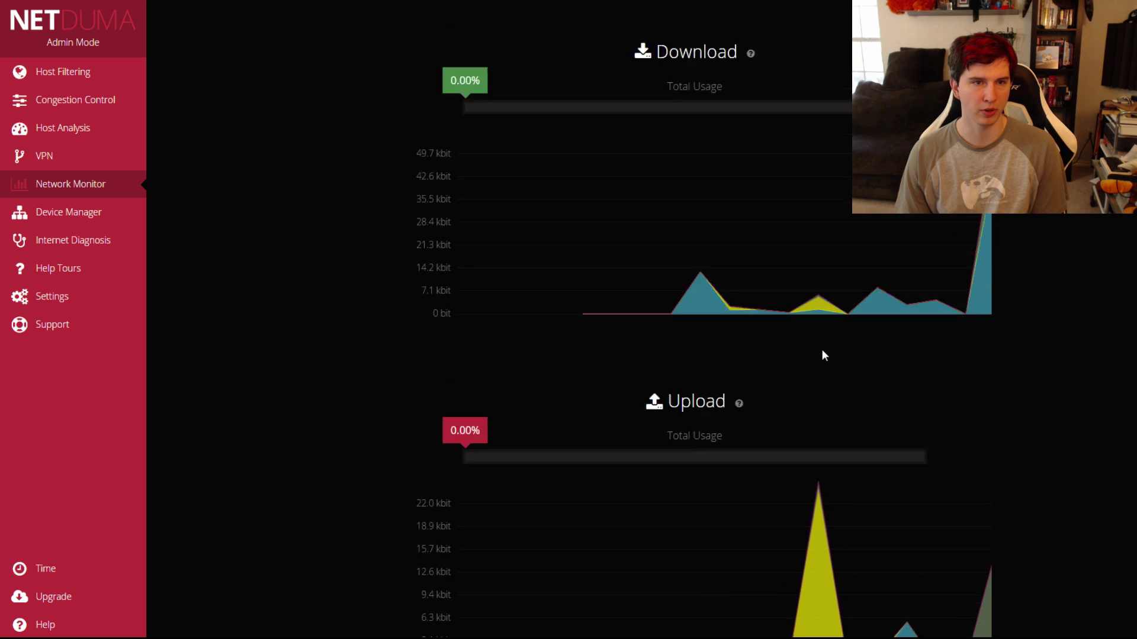
{"action": "scroll", "coordinate": [967, 386], "scroll_direction": "up", "scroll_amount": 2}
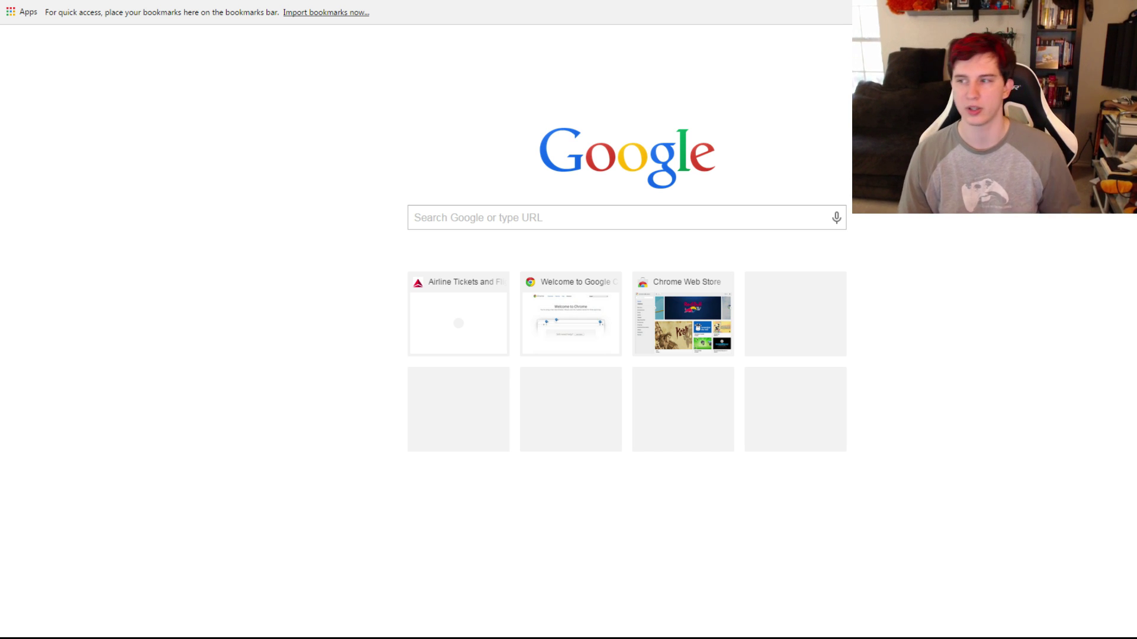
Watch Network Monitor register the roughly 11 Mbit download spike from loading a YouTube channel
{"action": "scroll", "coordinate": [438, 292], "scroll_direction": "down", "scroll_amount": 1}
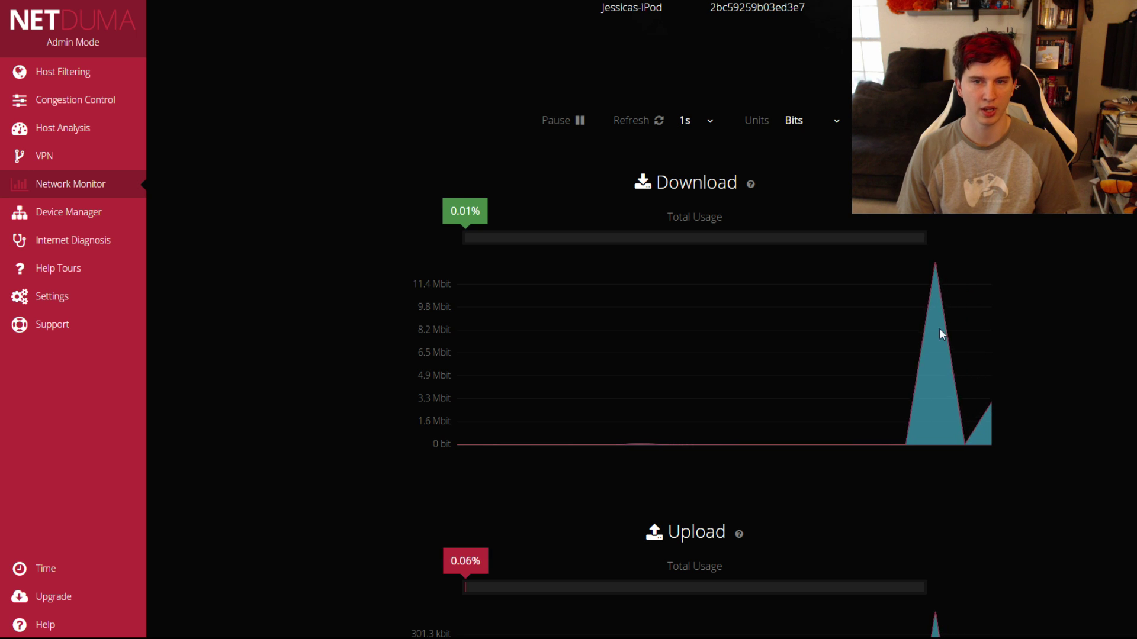
{"action": "scroll", "coordinate": [1045, 364], "scroll_direction": "down", "scroll_amount": 3}
{"action": "scroll", "coordinate": [1060, 436], "scroll_direction": "down", "scroll_amount": 2}
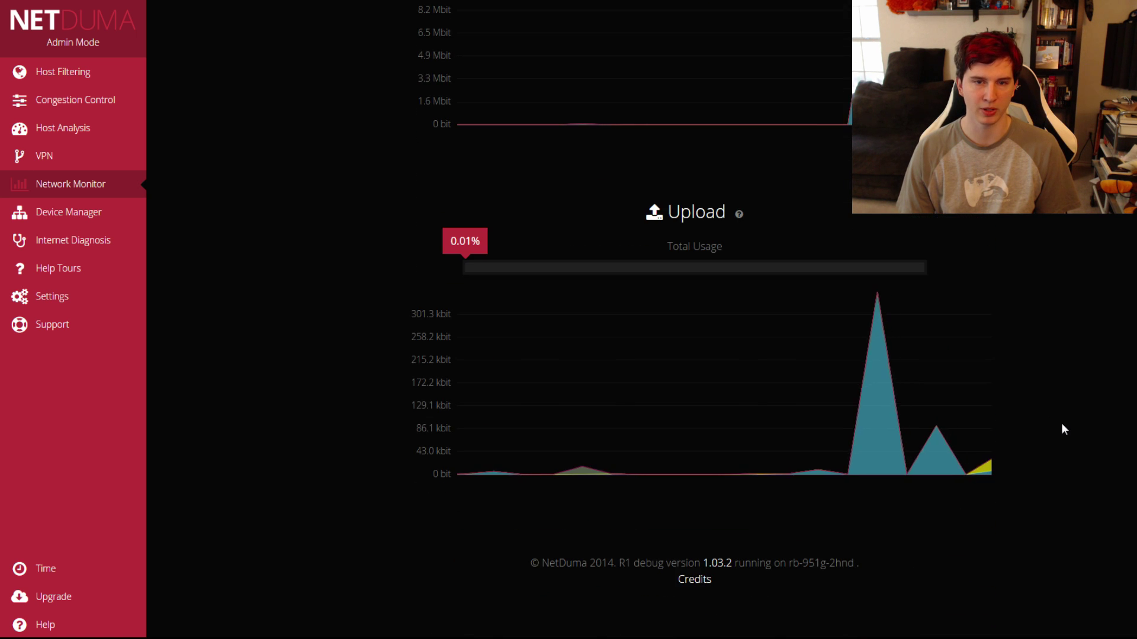
{"action": "scroll", "coordinate": [1061, 424], "scroll_direction": "up", "scroll_amount": 4}
{"action": "scroll", "coordinate": [1061, 427], "scroll_direction": "down", "scroll_amount": 1}
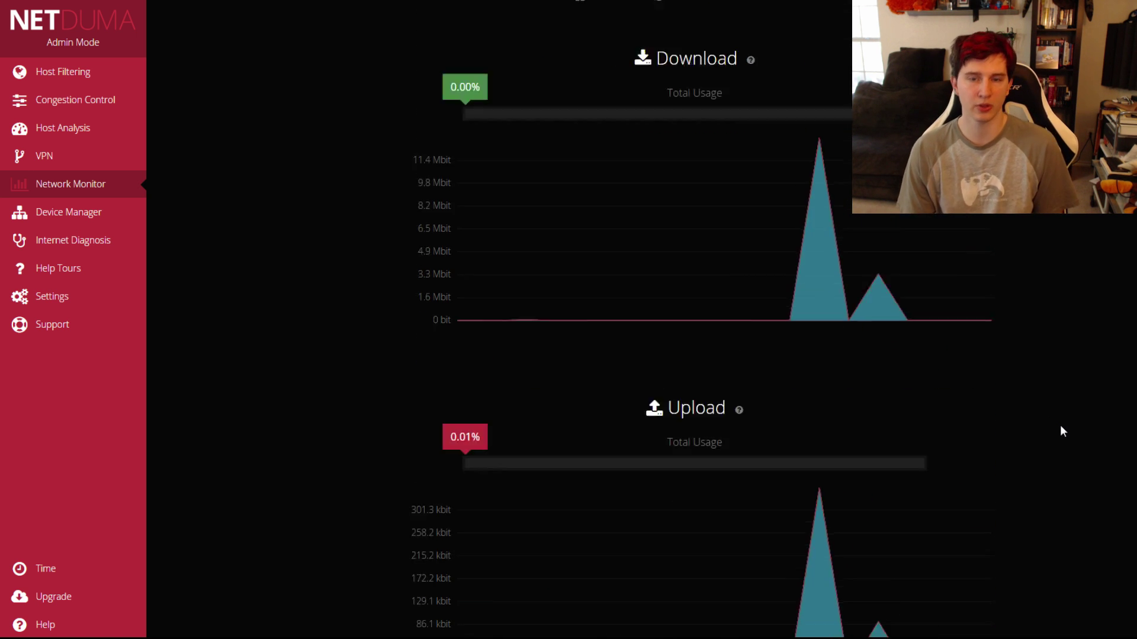
{"action": "scroll", "coordinate": [1060, 427], "scroll_direction": "down", "scroll_amount": 2}
{"action": "scroll", "coordinate": [1030, 379], "scroll_direction": "up", "scroll_amount": 3}
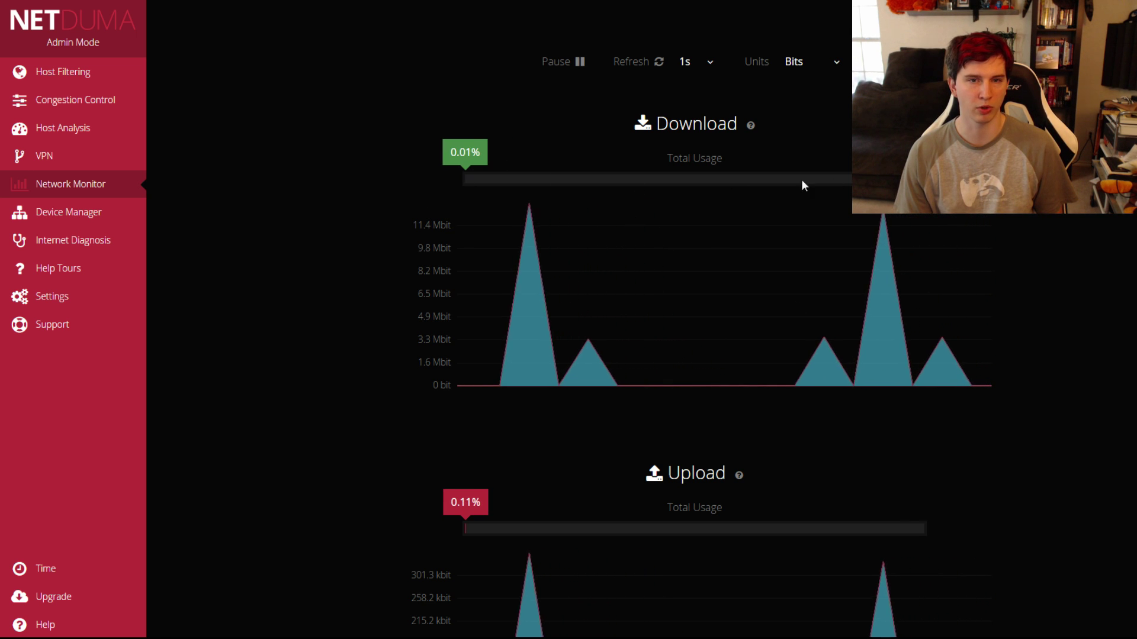
{"action": "scroll", "coordinate": [1007, 331], "scroll_direction": "down", "scroll_amount": 2}
{"action": "scroll", "coordinate": [1007, 400], "scroll_direction": "down", "scroll_amount": 1}
{"action": "scroll", "coordinate": [1009, 403], "scroll_direction": "up", "scroll_amount": 4}
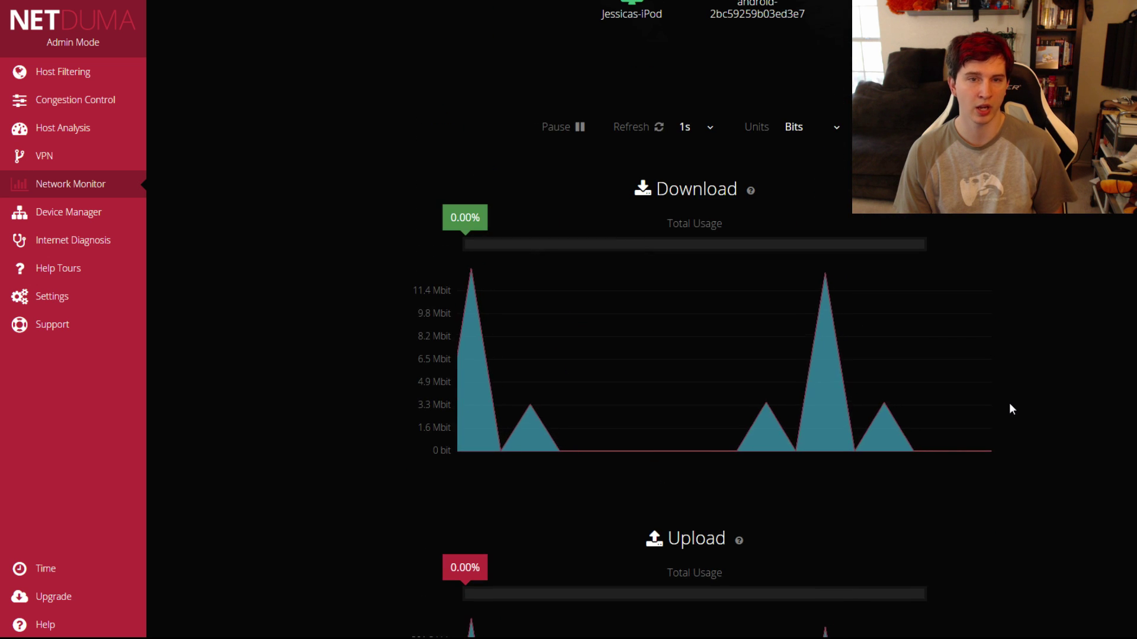
{"action": "scroll", "coordinate": [1010, 404], "scroll_direction": "up", "scroll_amount": 4}
{"action": "scroll", "coordinate": [1010, 404], "scroll_direction": "down", "scroll_amount": 4}
{"action": "scroll", "coordinate": [1009, 404], "scroll_direction": "down", "scroll_amount": 3}
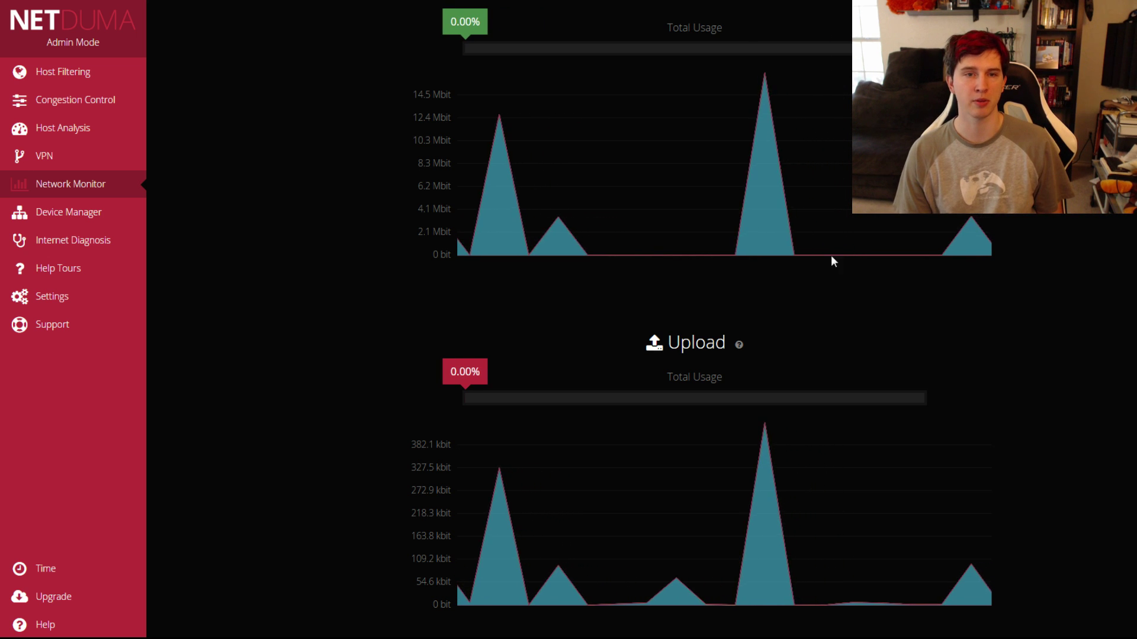
{"action": "scroll", "coordinate": [1088, 473], "scroll_direction": "up", "scroll_amount": 3}
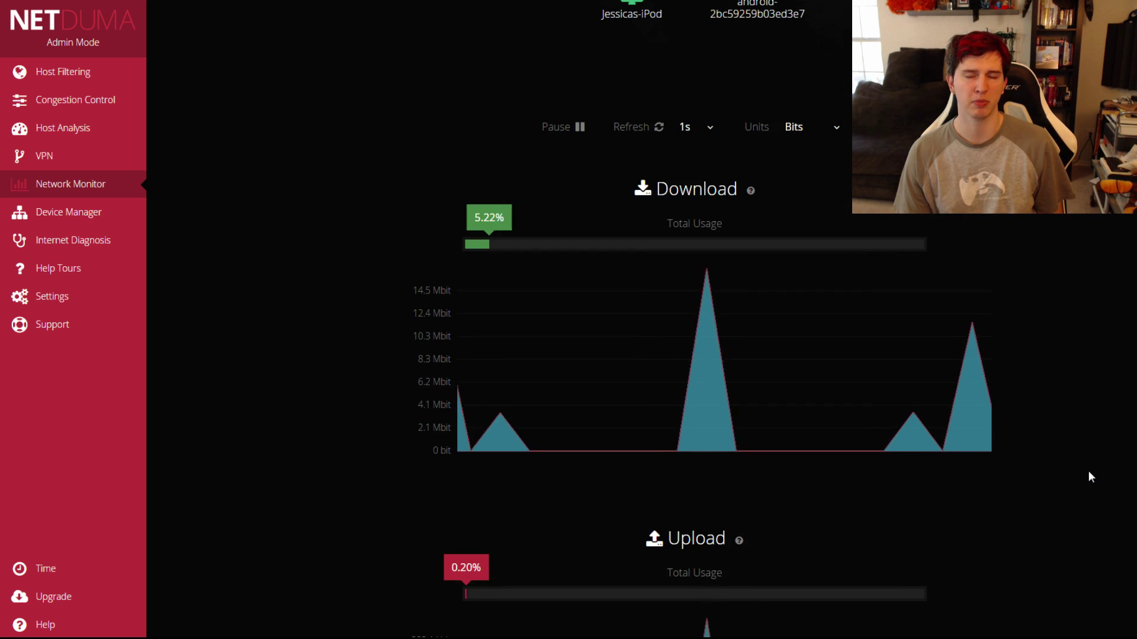
{"action": "scroll", "coordinate": [1088, 477], "scroll_direction": "down", "scroll_amount": 4}
{"action": "scroll", "coordinate": [1089, 477], "scroll_direction": "up", "scroll_amount": 5}
{"action": "scroll", "coordinate": [1007, 427], "scroll_direction": "up", "scroll_amount": 4}
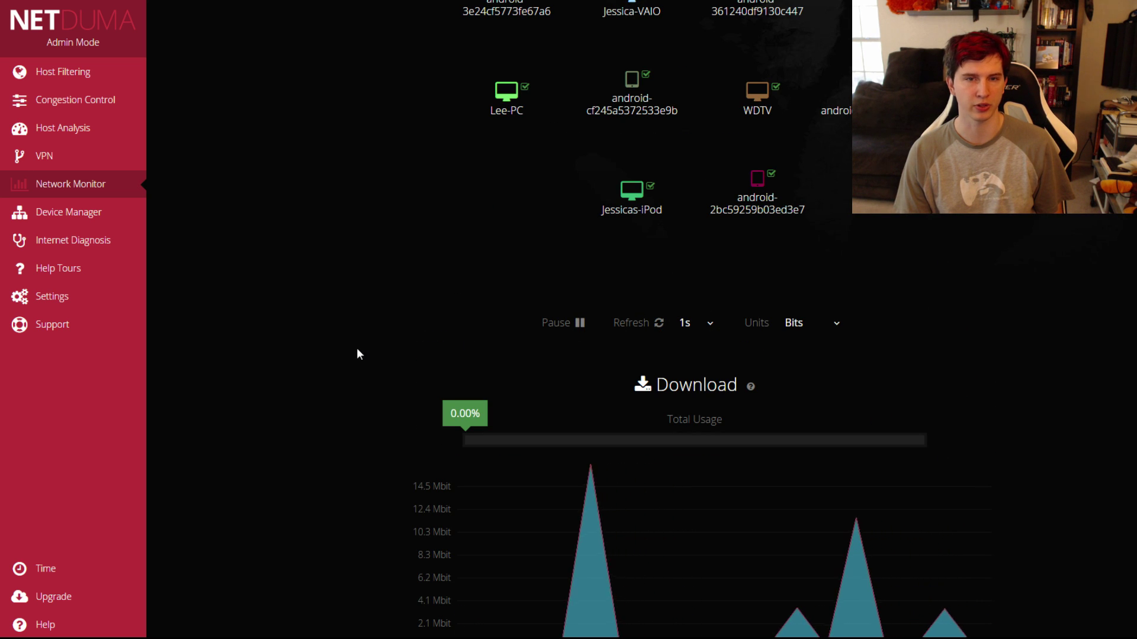
{"action": "scroll", "coordinate": [267, 325], "scroll_direction": "up", "scroll_amount": 3}
{"action": "scroll", "coordinate": [273, 212], "scroll_direction": "up", "scroll_amount": 3}
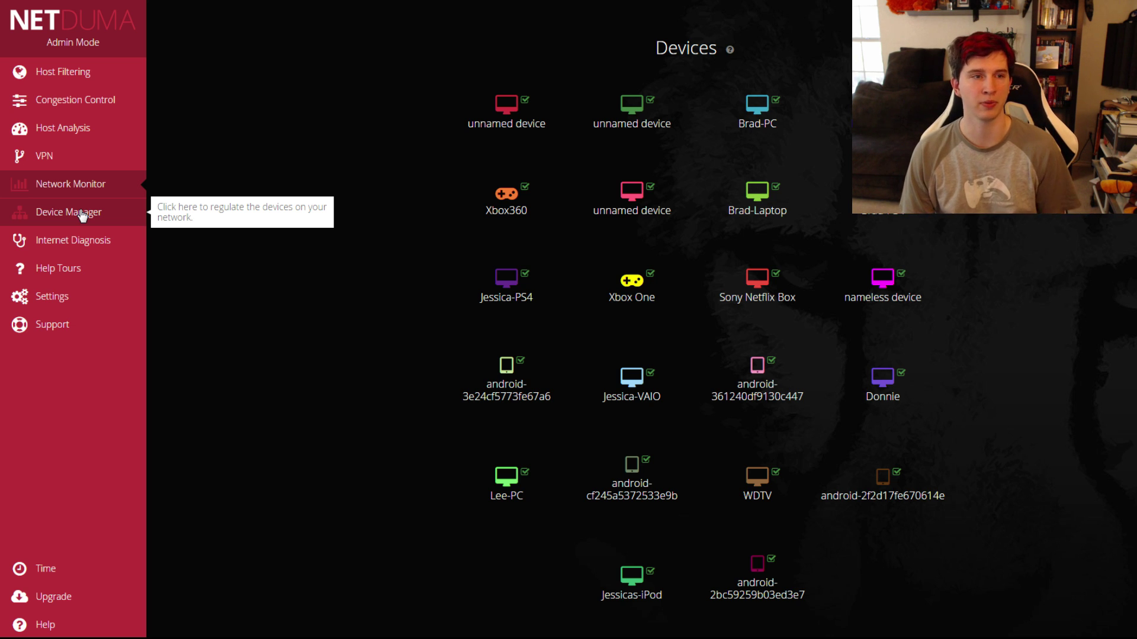
View the Internet Diagnosis ping and gaming-service status page, then expand the Settings menu
{"action": "left_click", "coordinate": [70, 239]}
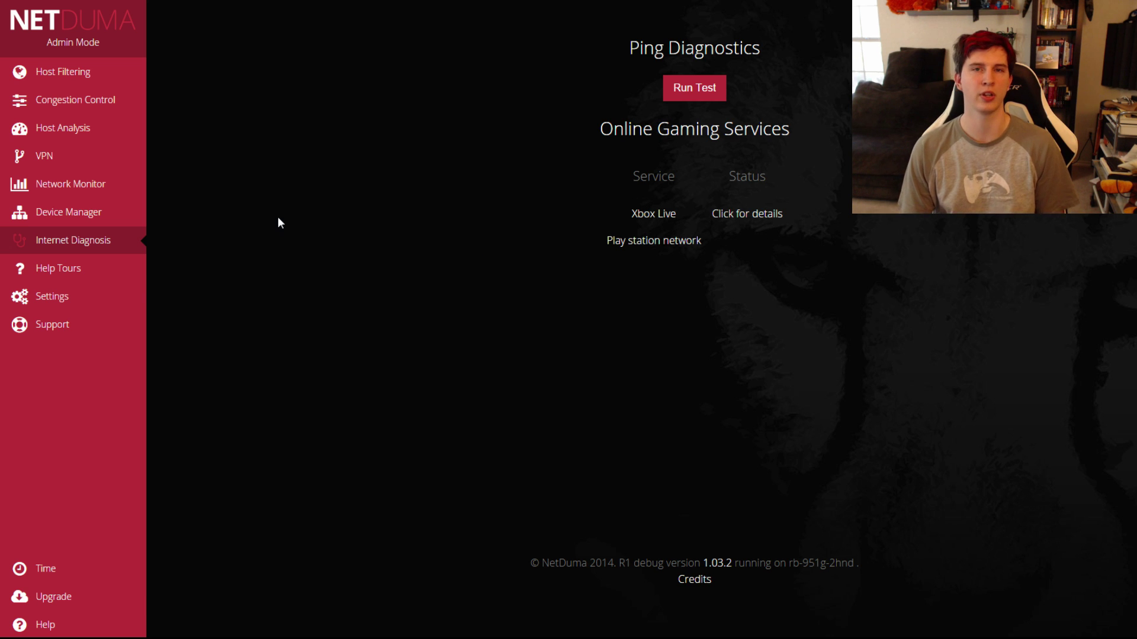
{"action": "left_click", "coordinate": [62, 296]}
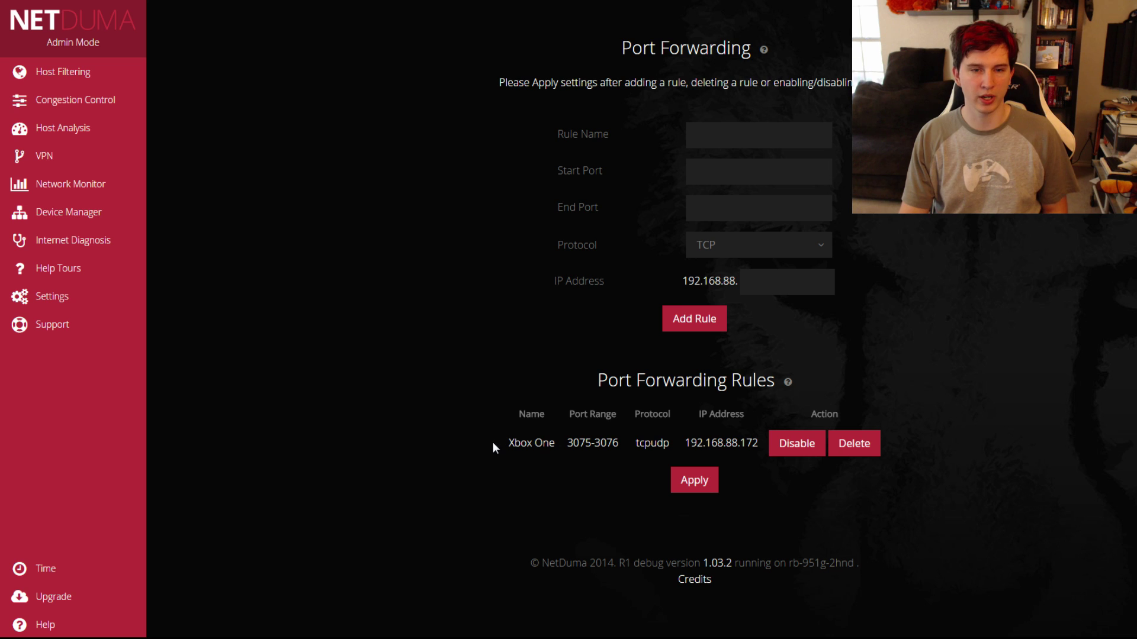
Review the Xbox One port-forwarding rule (ports 3075–3076) and the UPnP rules, then open Miscellaneous
{"action": "left_click_drag", "start_coordinate": [492, 442], "coordinate": [950, 438]}
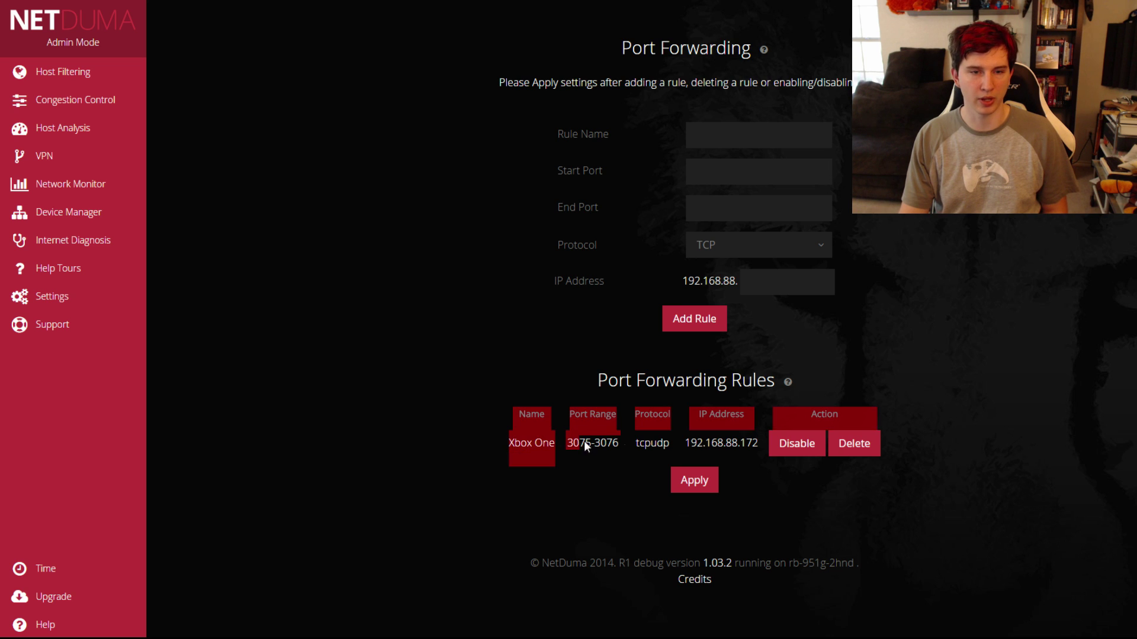
{"action": "left_click", "coordinate": [949, 438]}
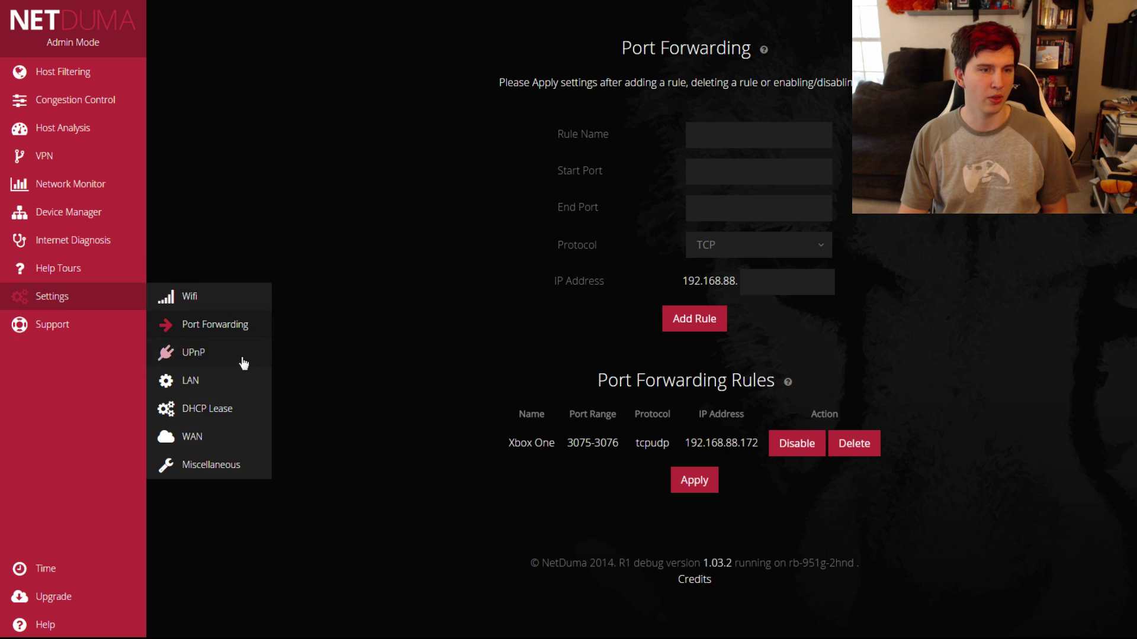
{"action": "left_click", "coordinate": [241, 357]}
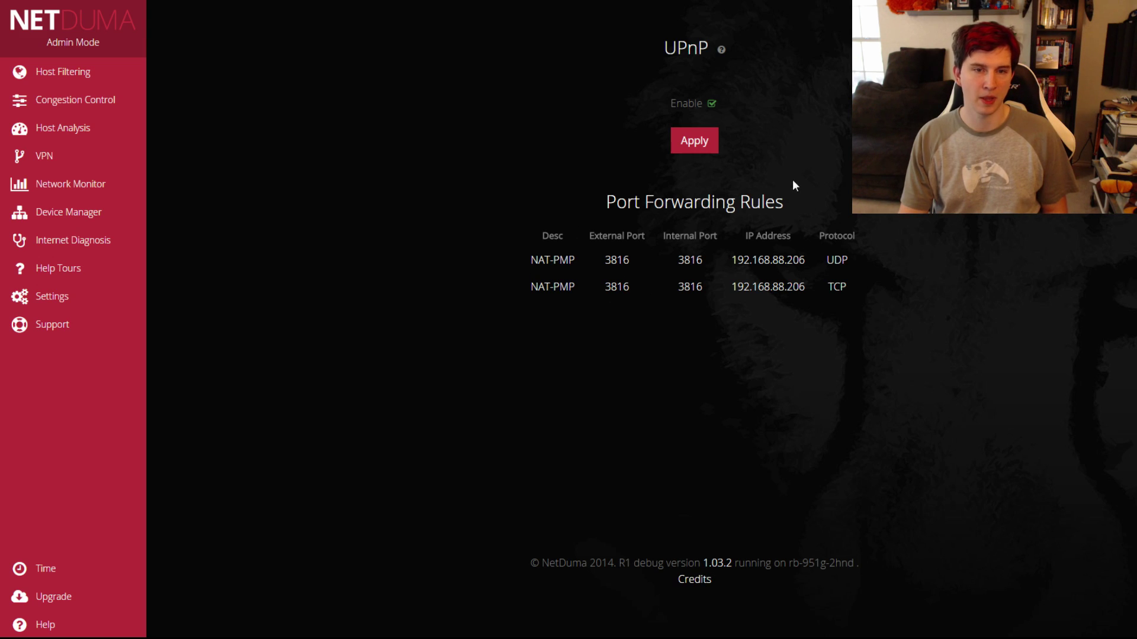
{"action": "left_click", "coordinate": [48, 300]}
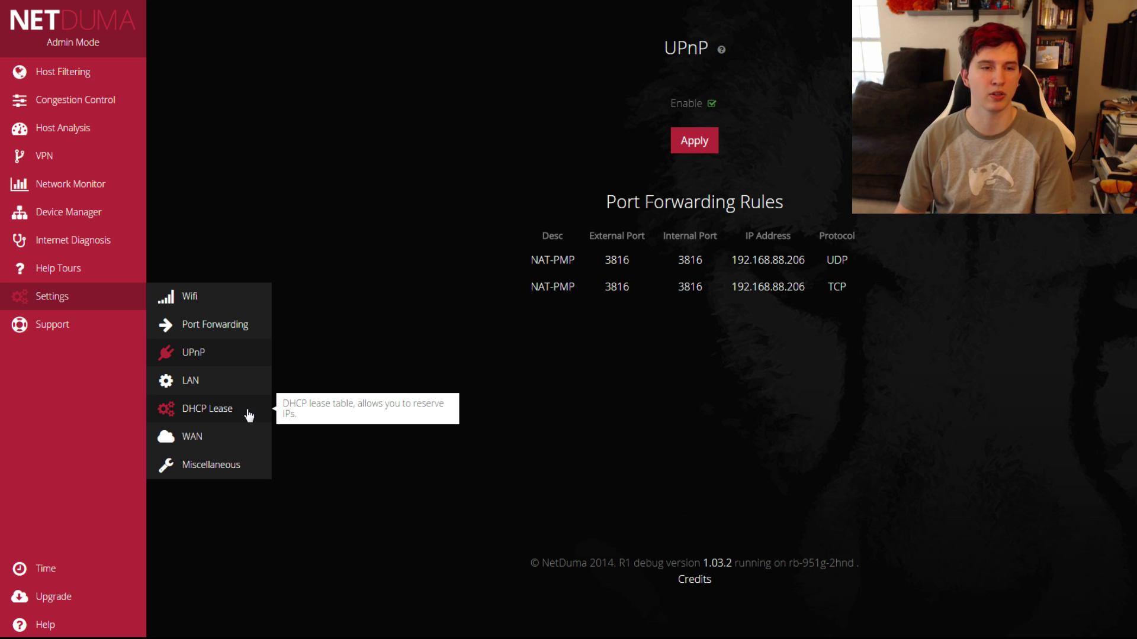
{"action": "left_click", "coordinate": [183, 467]}
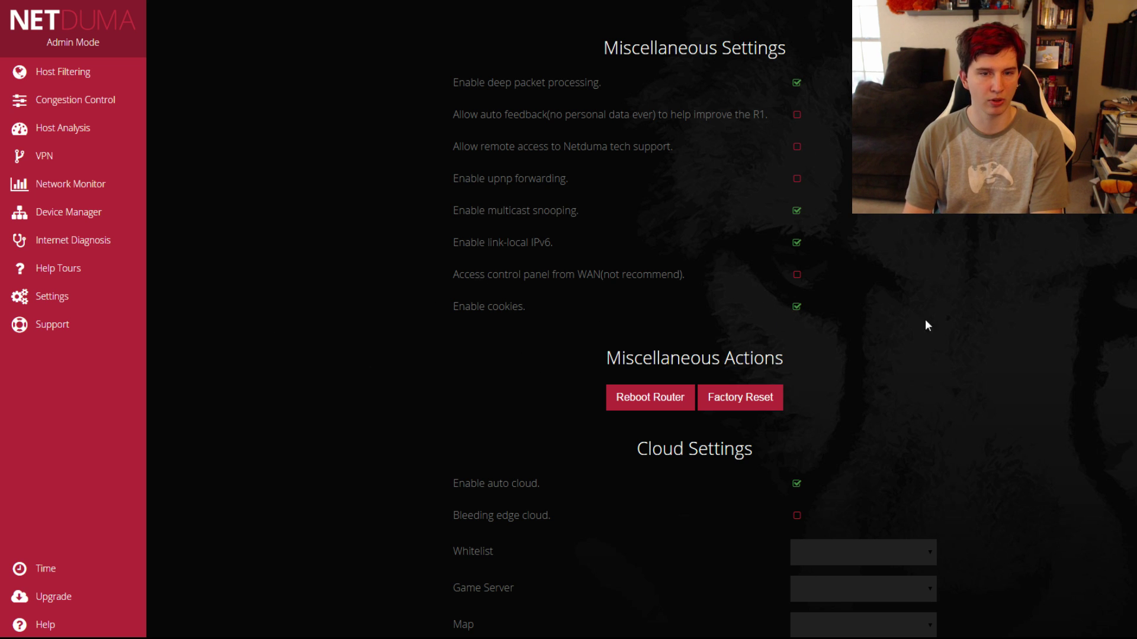
Change the Themes setting from Default to Netduma-v2 and apply it
{"action": "scroll", "coordinate": [932, 322], "scroll_direction": "down", "scroll_amount": 2}
{"action": "scroll", "coordinate": [763, 273], "scroll_direction": "down", "scroll_amount": 2}
{"action": "scroll", "coordinate": [705, 249], "scroll_direction": "down", "scroll_amount": 1}
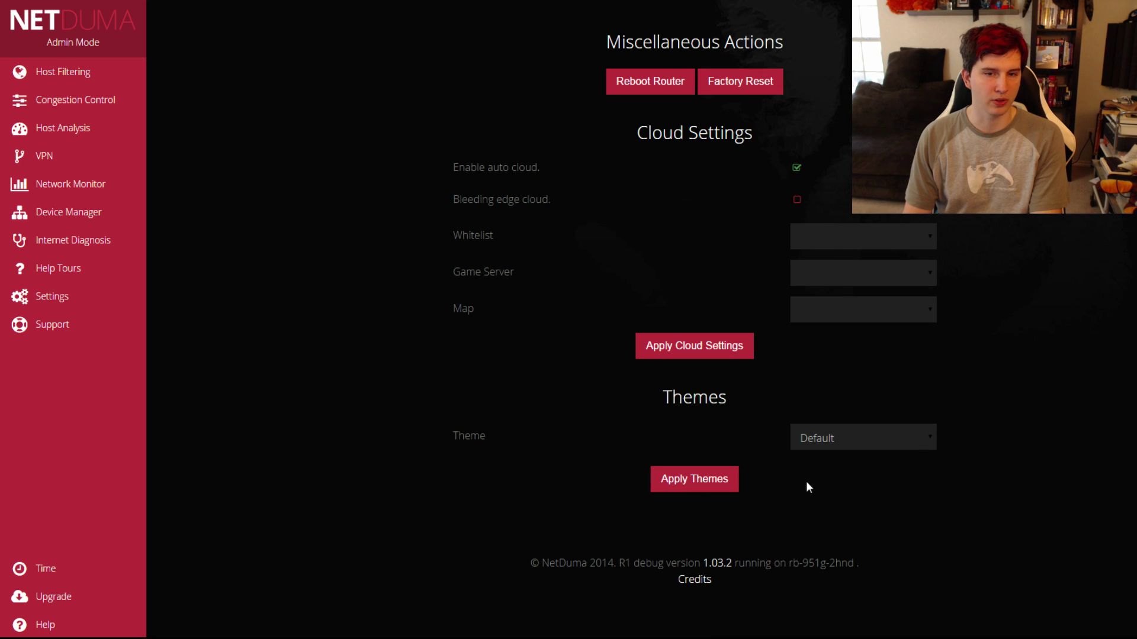
{"action": "left_click", "coordinate": [854, 474]}
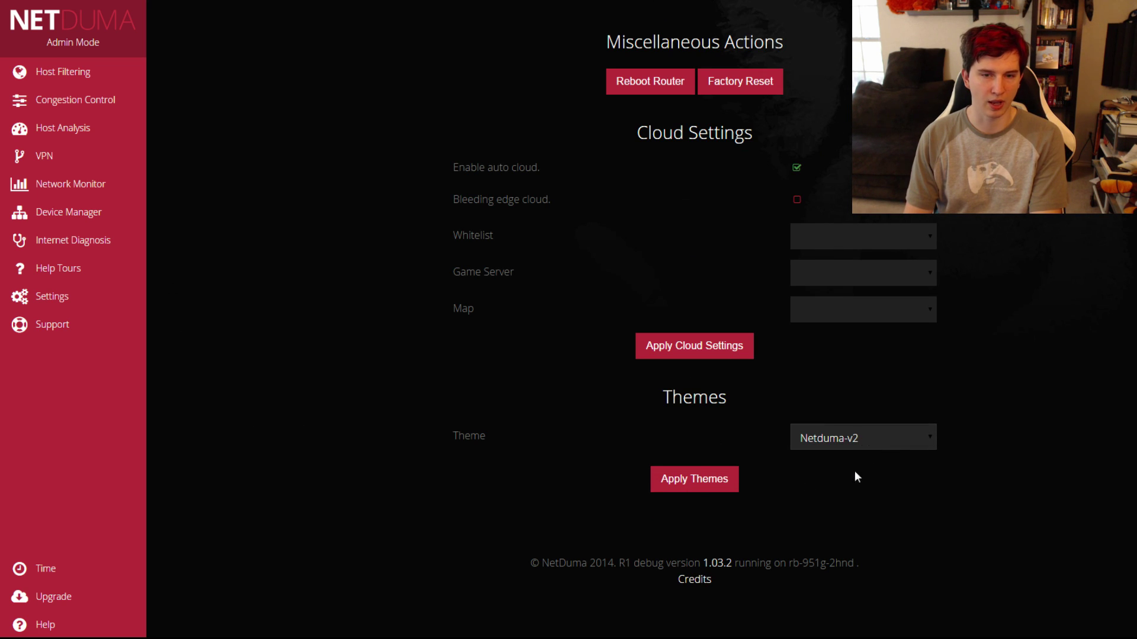
{"action": "left_click", "coordinate": [702, 479]}
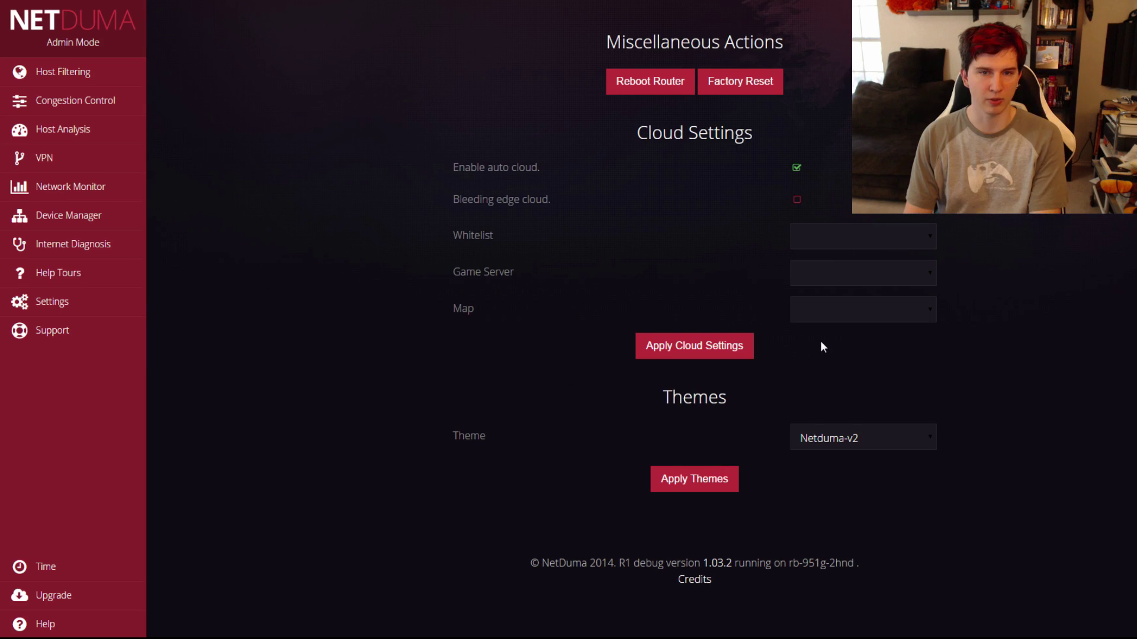
{"action": "scroll", "coordinate": [861, 350], "scroll_direction": "up", "scroll_amount": 4}
{"action": "scroll", "coordinate": [862, 351], "scroll_direction": "up", "scroll_amount": 1}
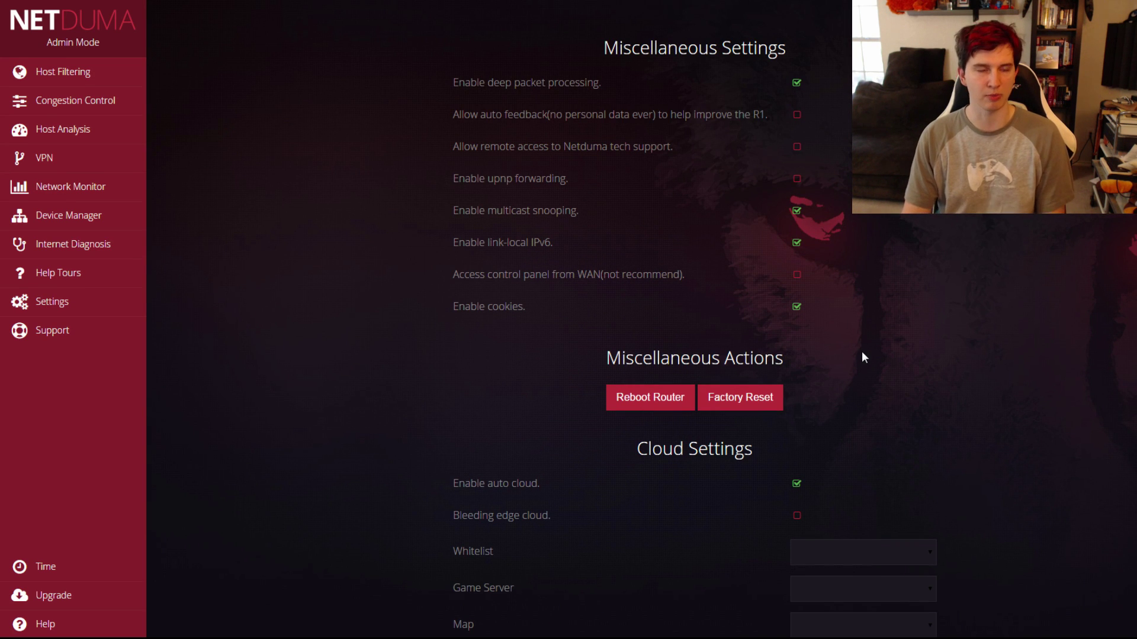
{"action": "scroll", "coordinate": [863, 355], "scroll_direction": "down", "scroll_amount": 5}
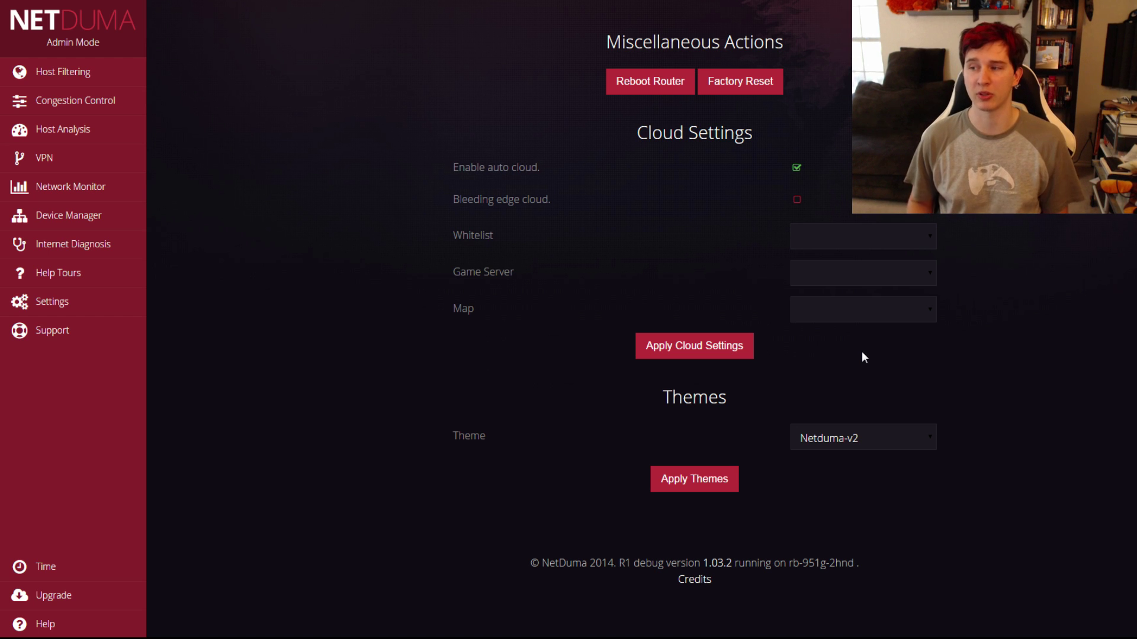
Browse the Support menu's Wiki and Forum entries
{"action": "left_click", "coordinate": [54, 334]}
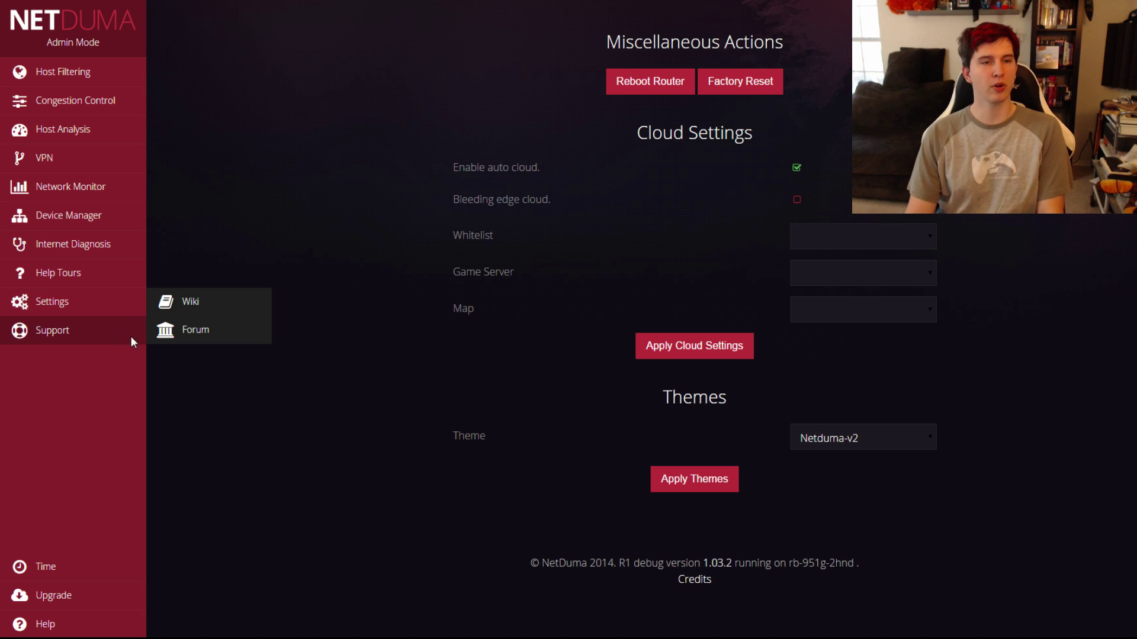
{"action": "left_click", "coordinate": [195, 303]}
{"action": "left_click", "coordinate": [33, 339]}
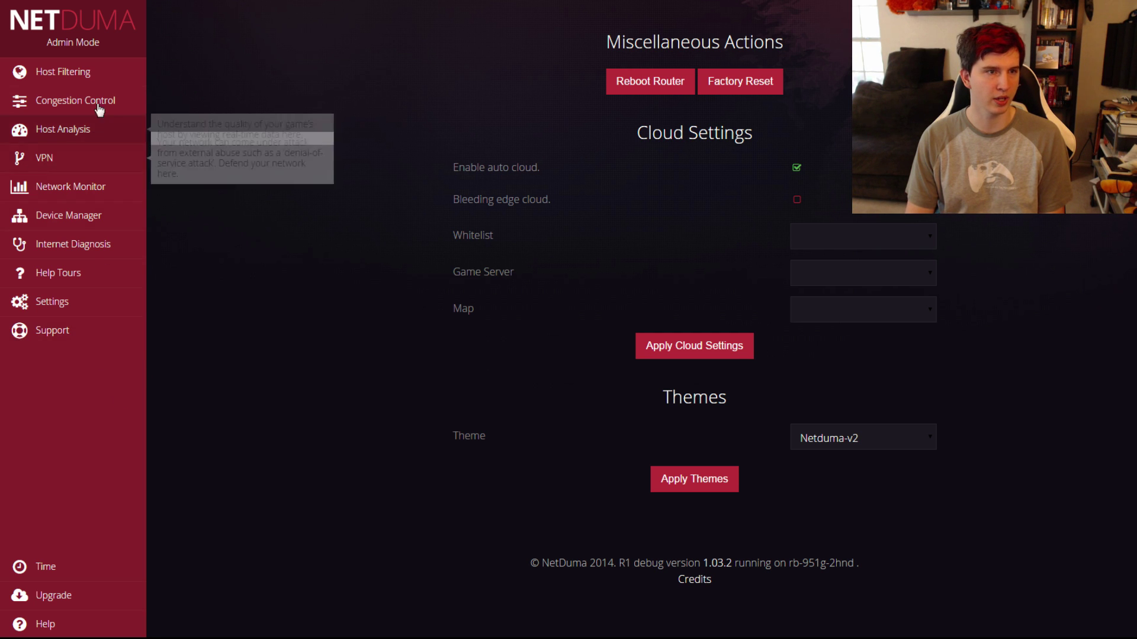
Scroll through Host Filtering's Geo-filter map (3,035 km, 50 ms ping assist) and its legend
{"action": "left_click", "coordinate": [74, 72]}
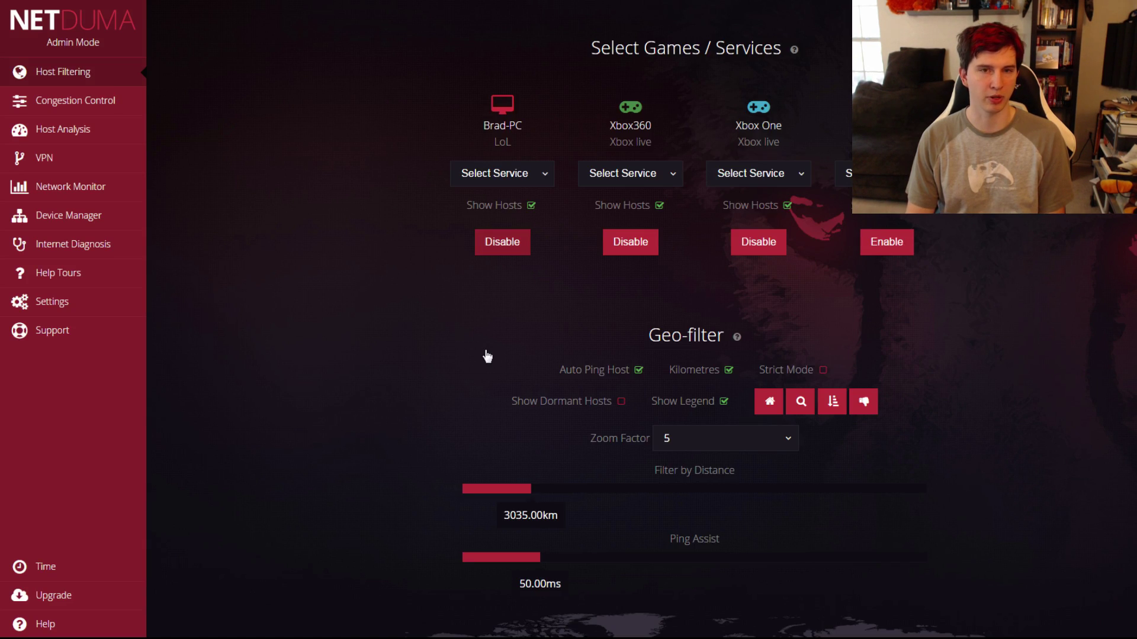
{"action": "scroll", "coordinate": [486, 353], "scroll_direction": "down", "scroll_amount": 5}
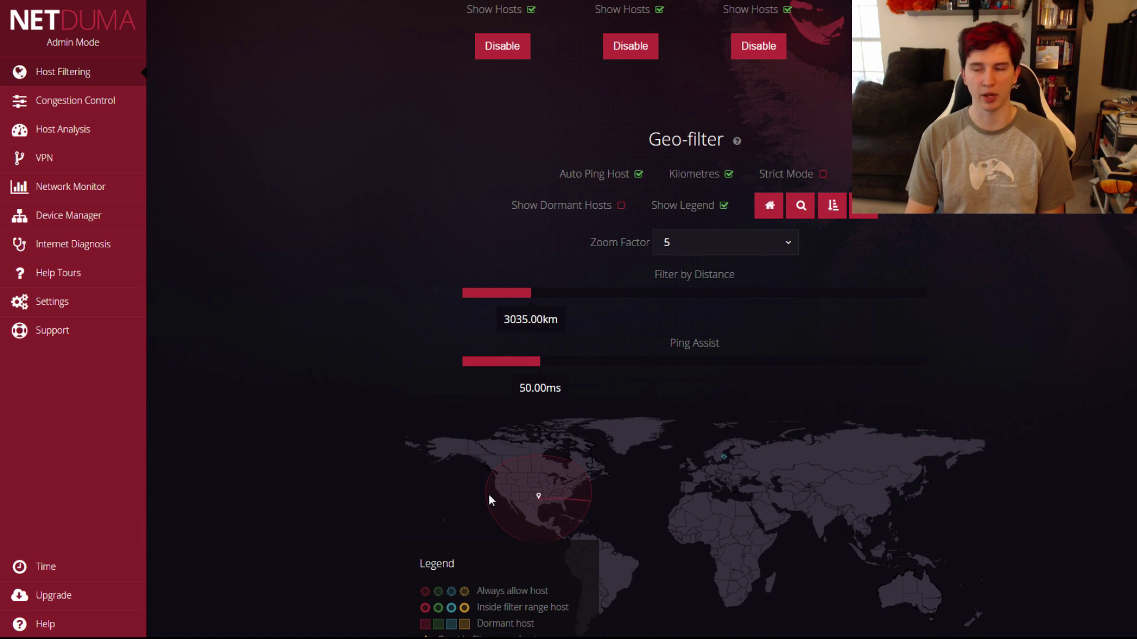
{"action": "scroll", "coordinate": [488, 494], "scroll_direction": "down", "scroll_amount": 3}
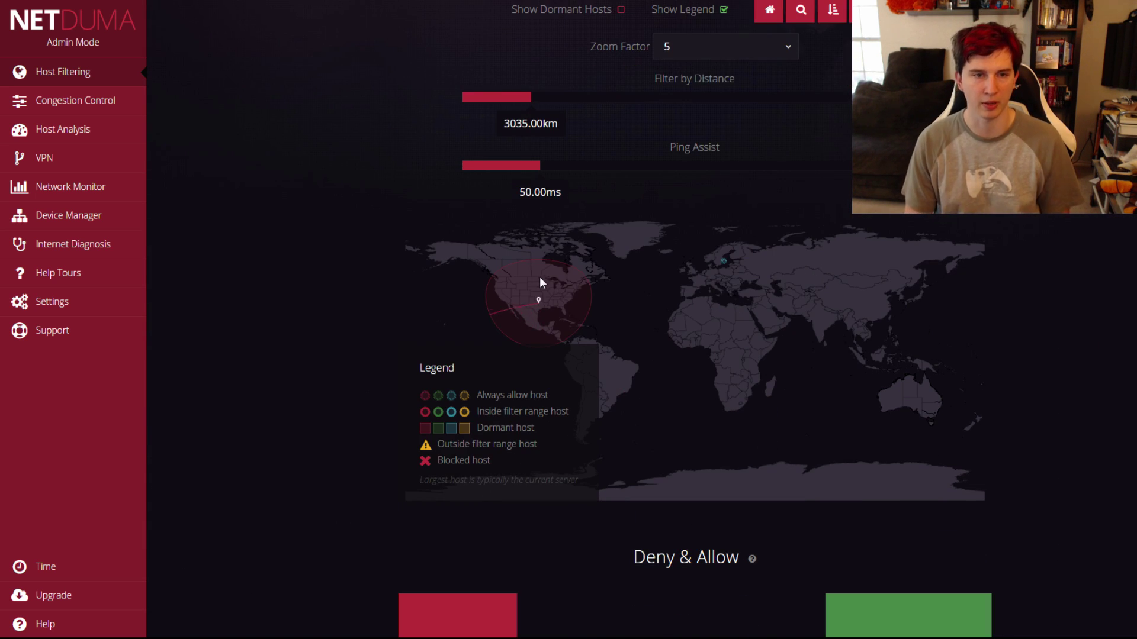
{"action": "scroll", "coordinate": [530, 308], "scroll_direction": "up", "scroll_amount": 2}
{"action": "scroll", "coordinate": [528, 323], "scroll_direction": "up", "scroll_amount": 4}
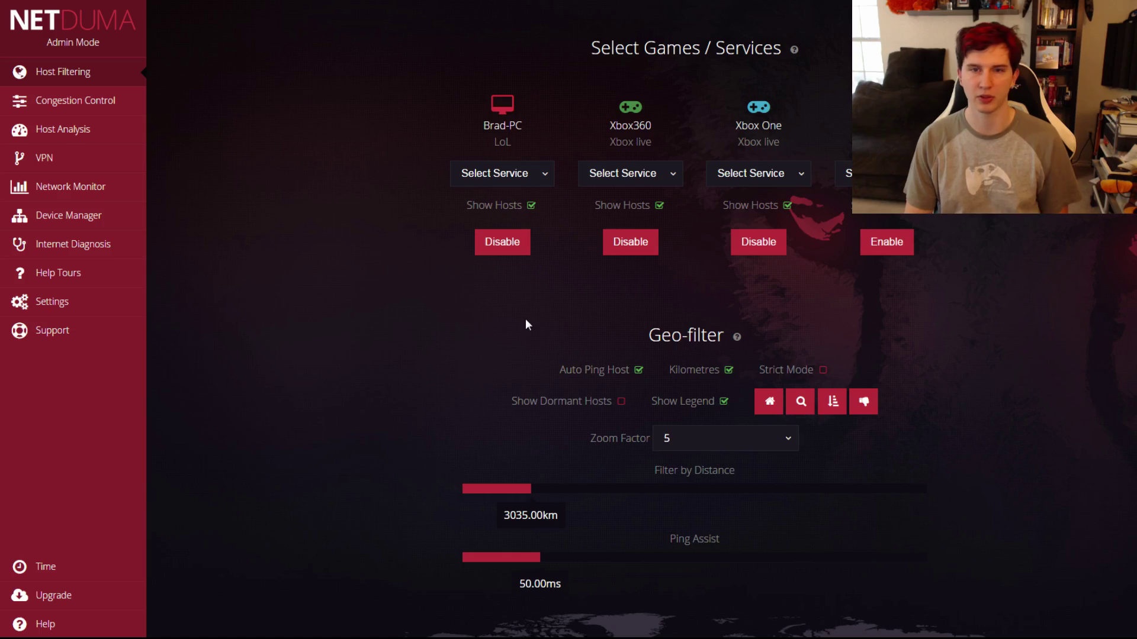